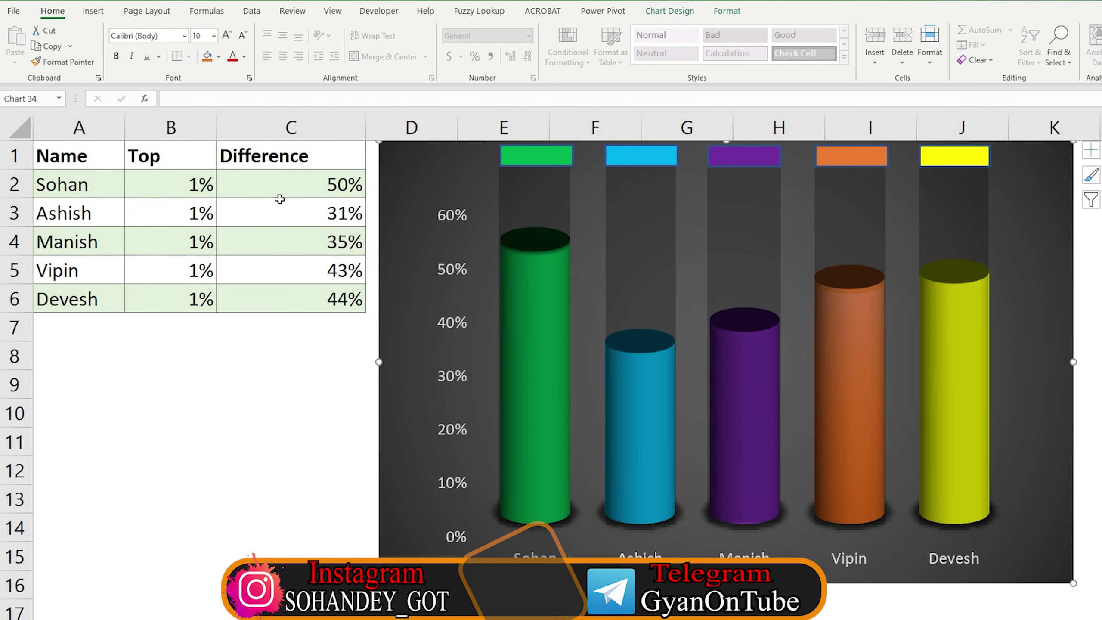
Step: Refresh the random Difference values several times with F9, then delete the cylinder chart
key("F9")
key("F9")
key("F9")
key("F9")
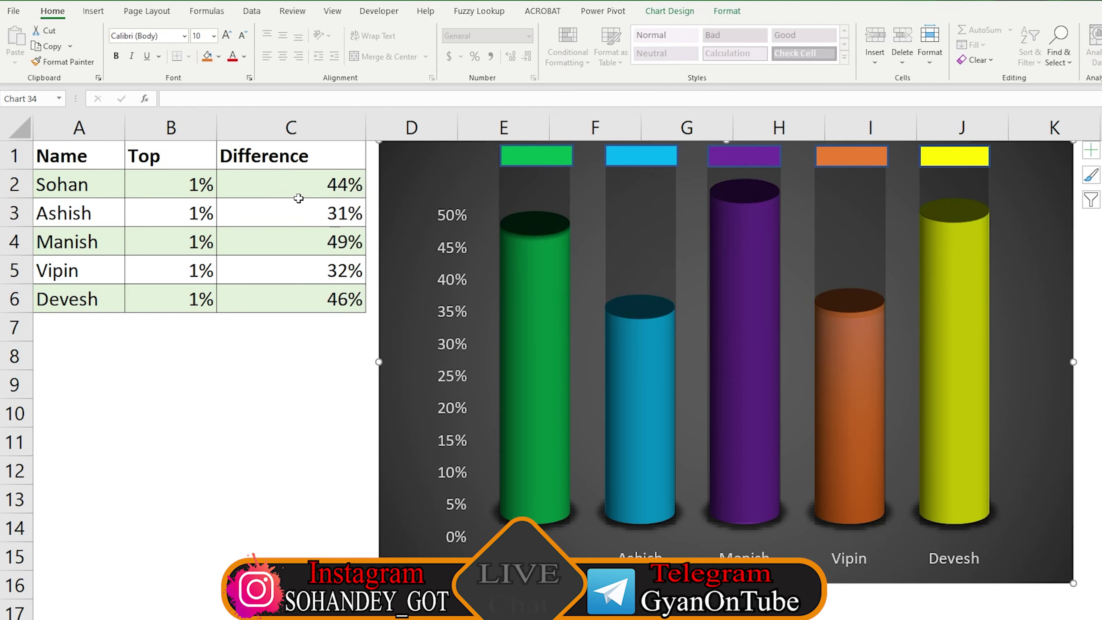
key("F9")
key("F9")
key("F9")
key("F9")
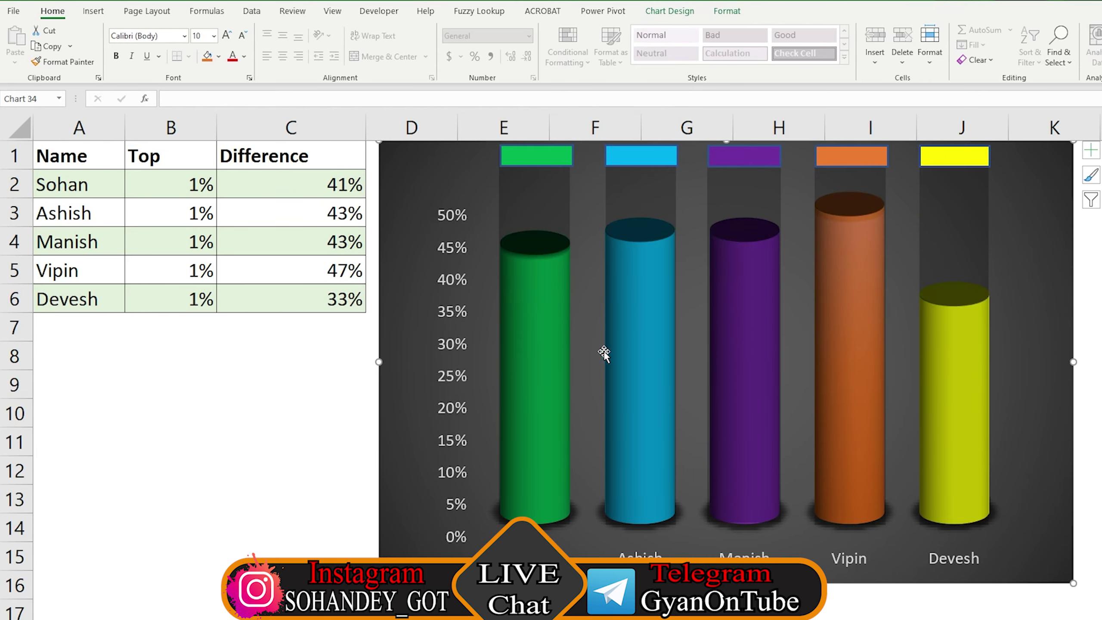
key("F9")
key("F9")
key("F9")
key("F9")
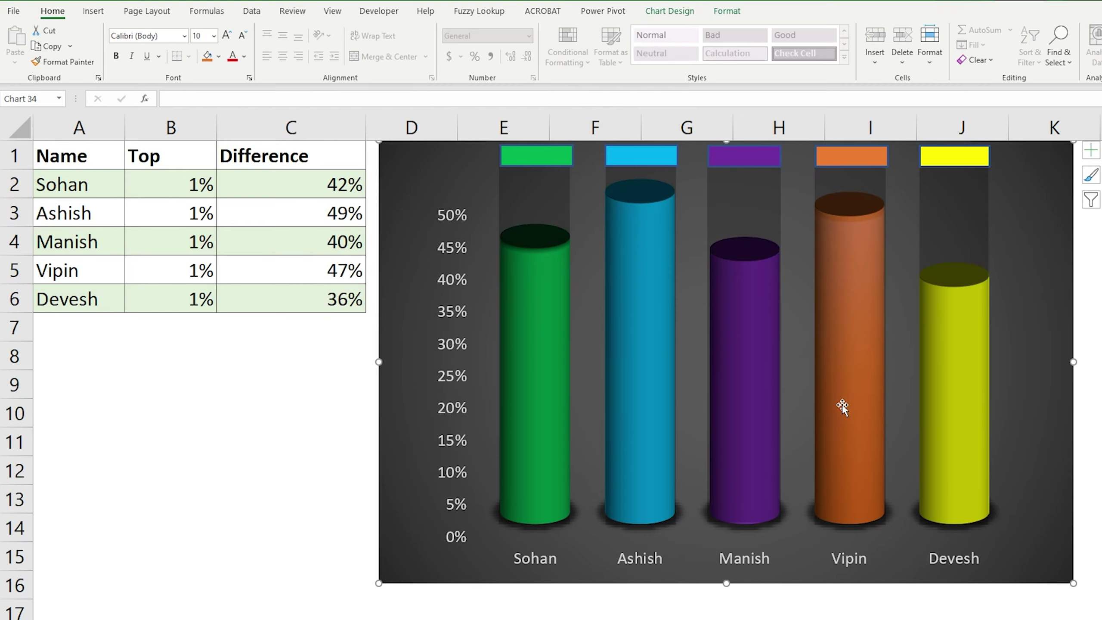
key("F9")
key("F9")
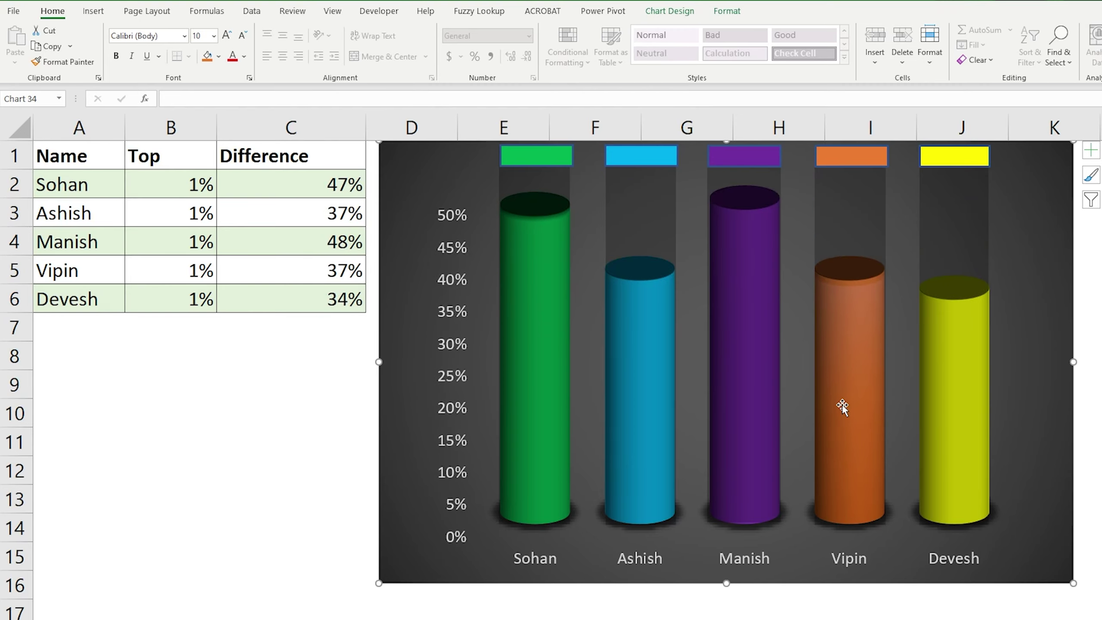
key("F9")
key("F9")
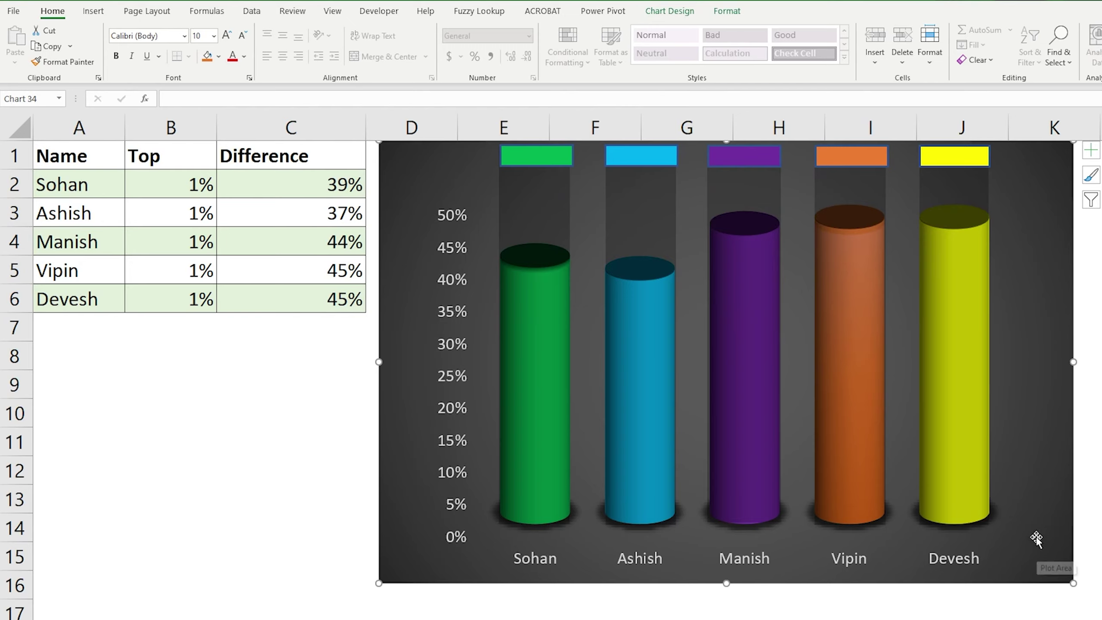
left_click(1029, 514)
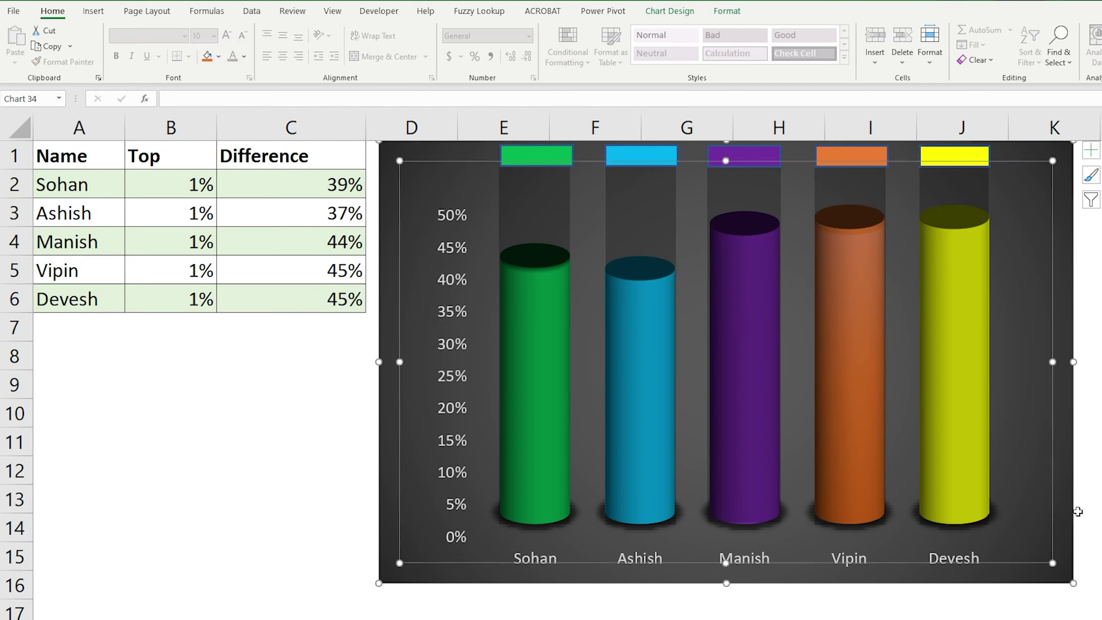
key("Delete")
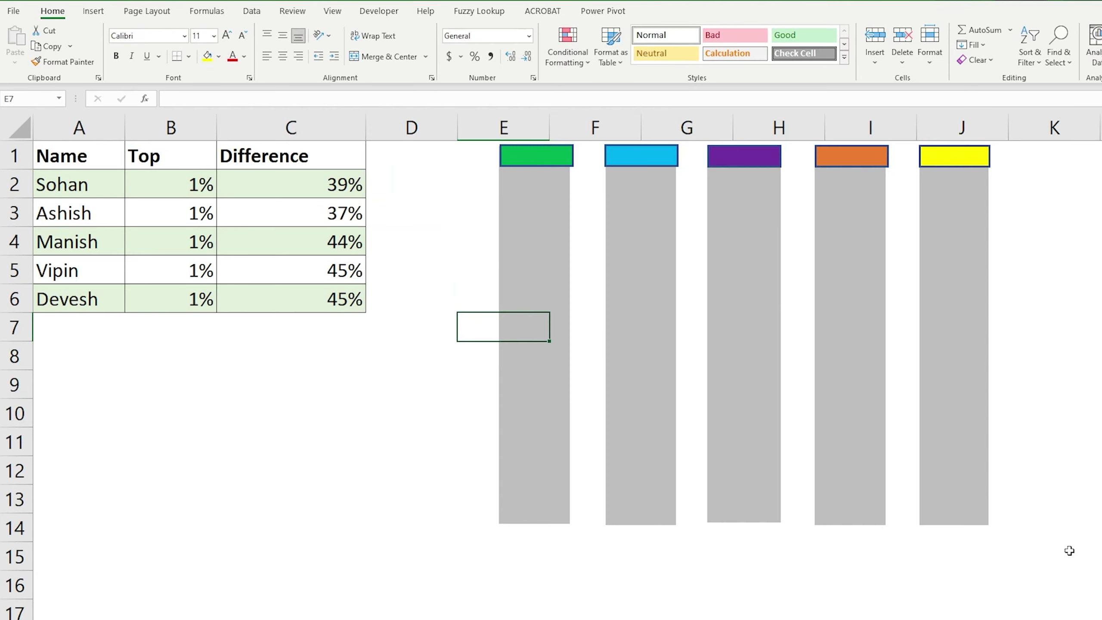
Step: Delete the leftover grey bar shapes and coloured header boxes
left_click(962, 494)
key("Delete")
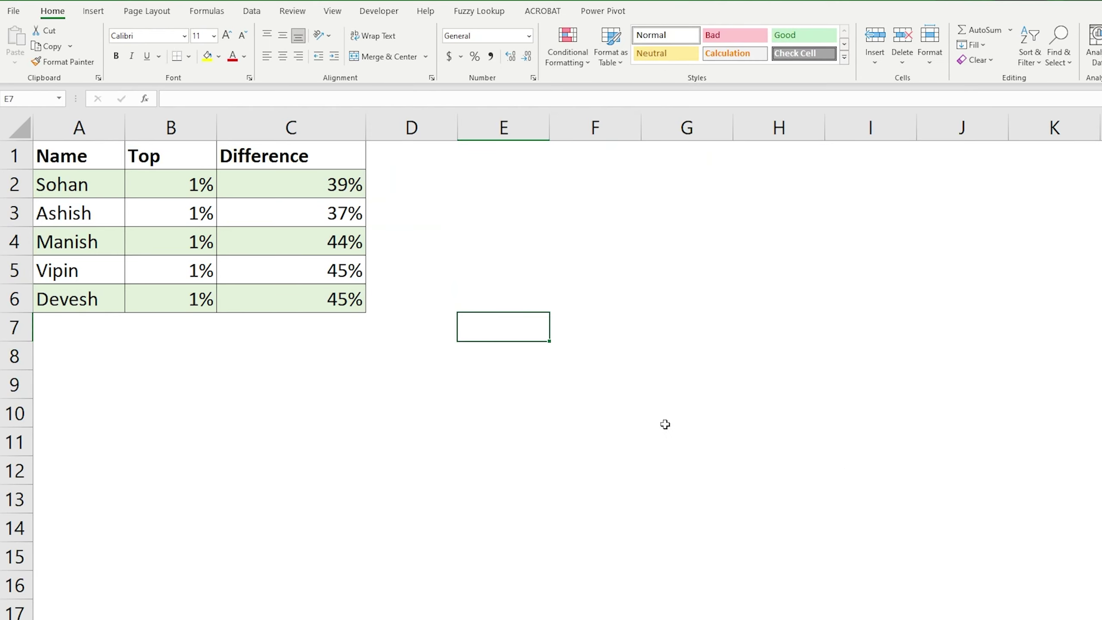
scroll(665, 424, "down", 1)
scroll(665, 424, "down", 1)
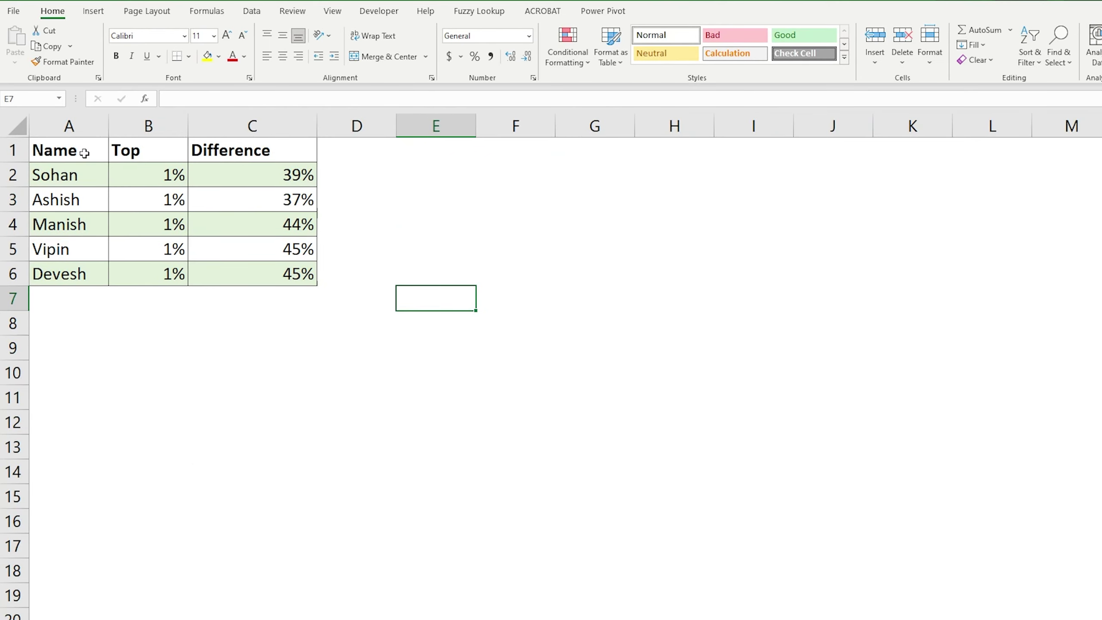
Step: Review the Name, Top and Difference columns and C2's RANDBETWEEN(30,50)/100 formula
left_click_drag(82, 174, 82, 274)
left_click_drag(148, 150, 165, 266)
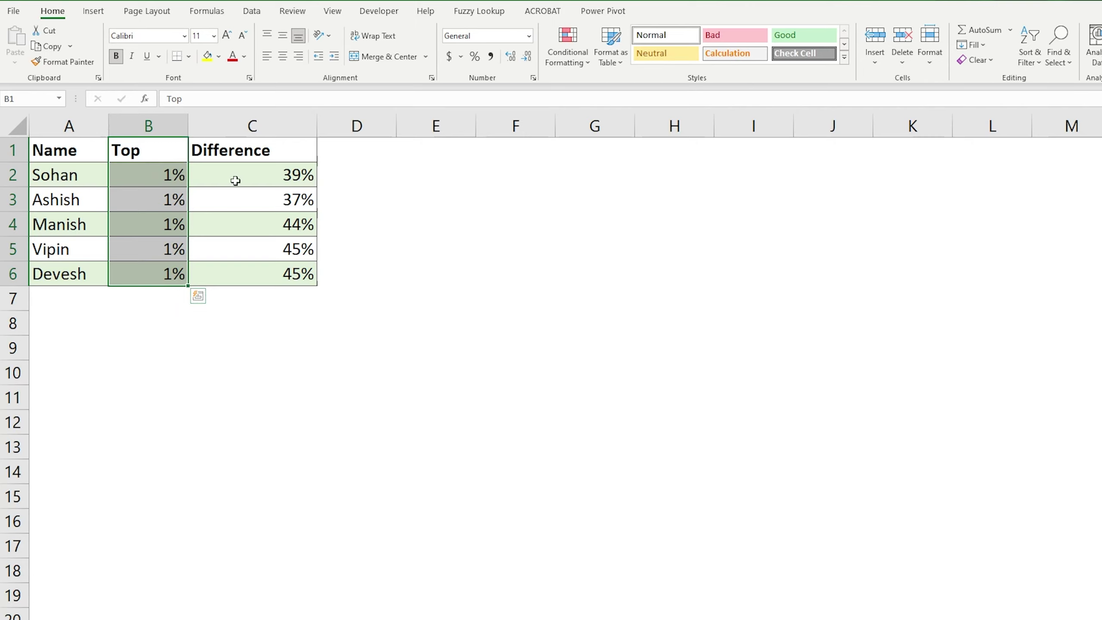
left_click_drag(284, 175, 291, 283)
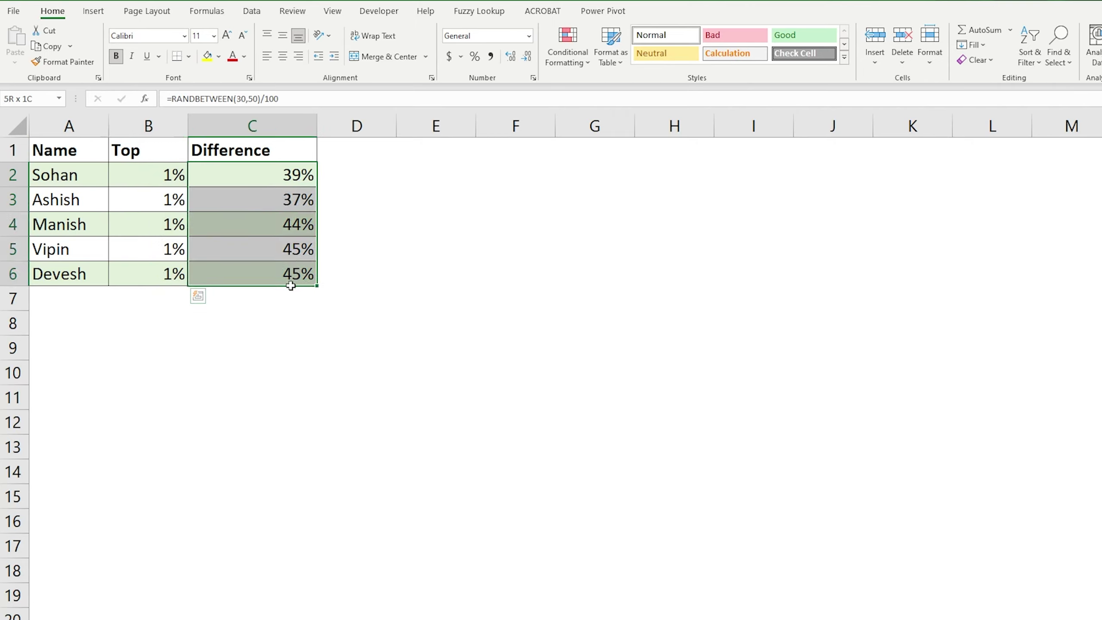
left_click(284, 177)
double_click(285, 177)
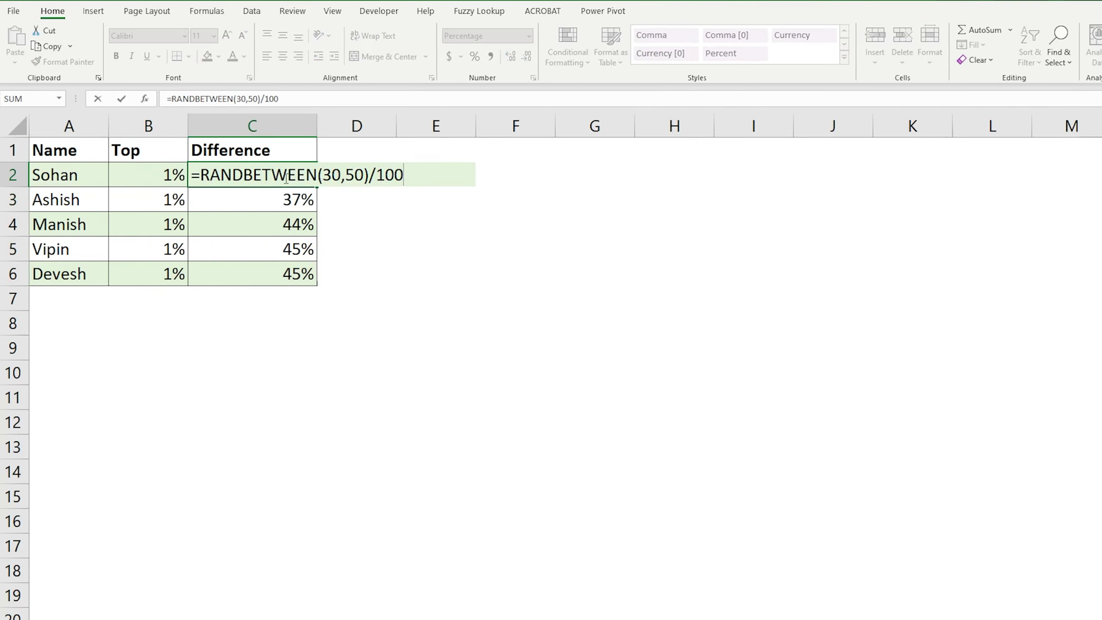
mouse_move(325, 177)
left_mouse_down()
mouse_move(369, 177)
mouse_move(300, 277)
left_mouse_up()
key("Return")
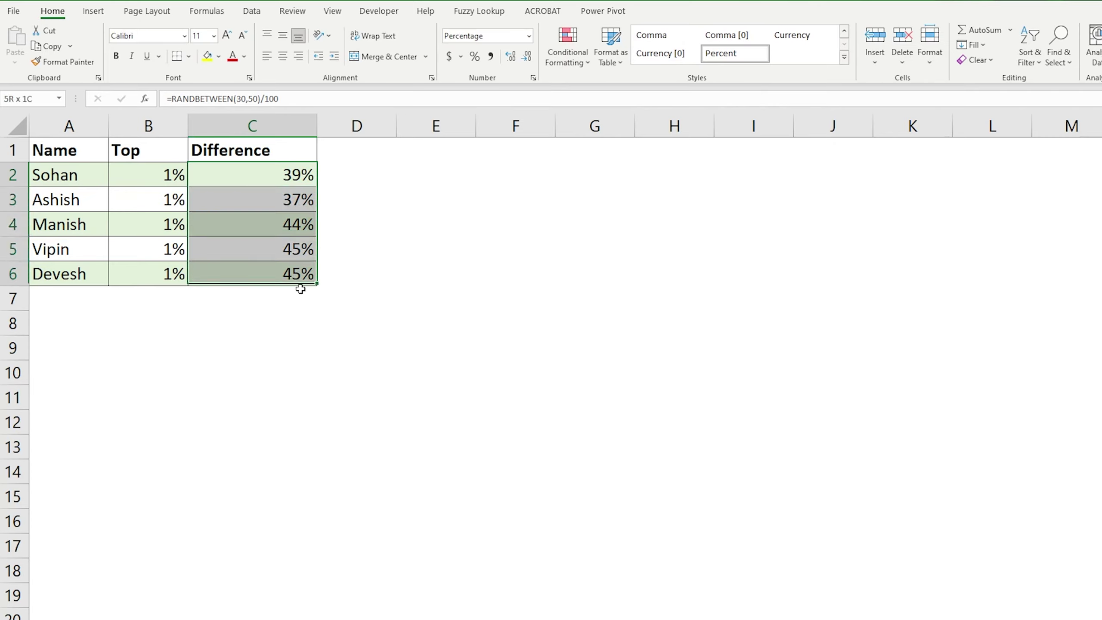
Step: Fill the formula down Difference, recalculate with F9, and select the table A1:C6
key("ctrl+d")
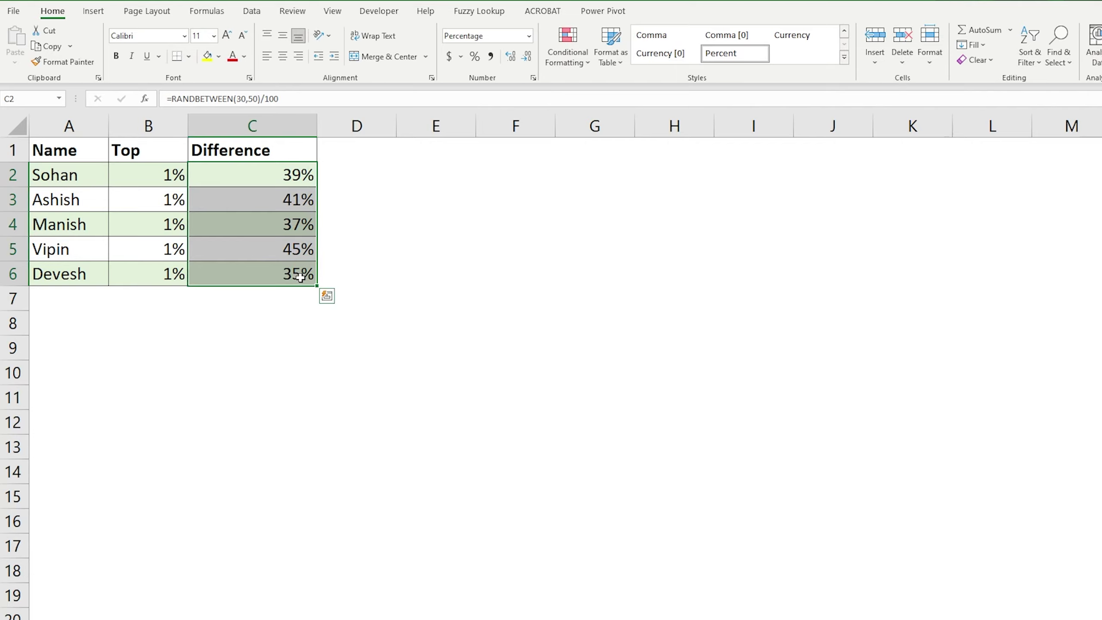
key("F9")
key("F9")
key("F9")
key("F9")
key("F9")
key("F9")
key("F9")
left_click(287, 175)
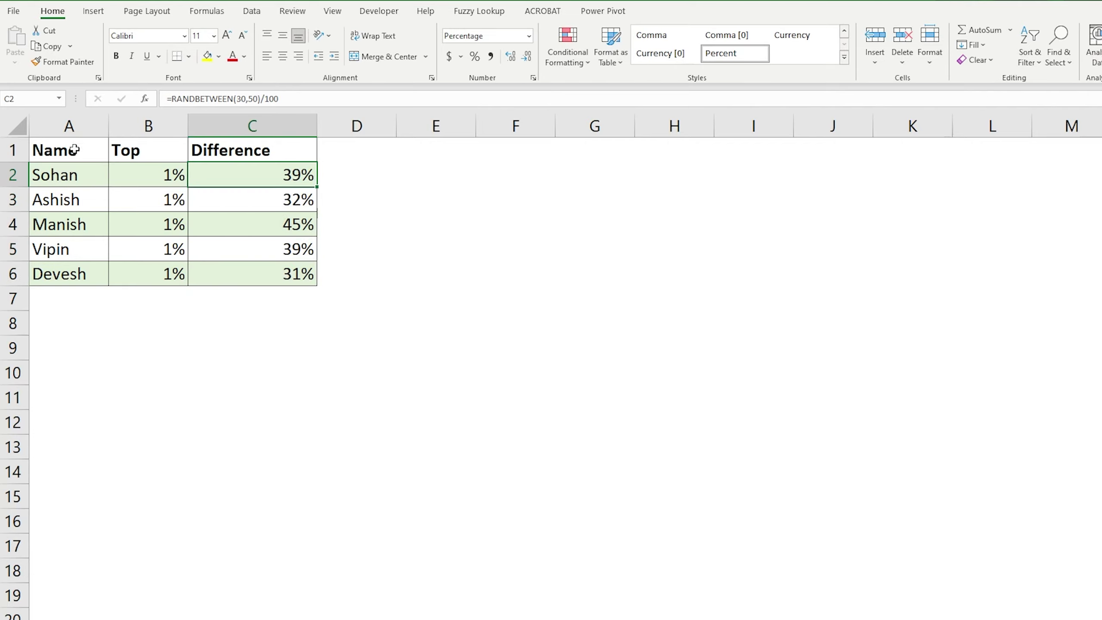
left_click_drag(74, 150, 257, 272)
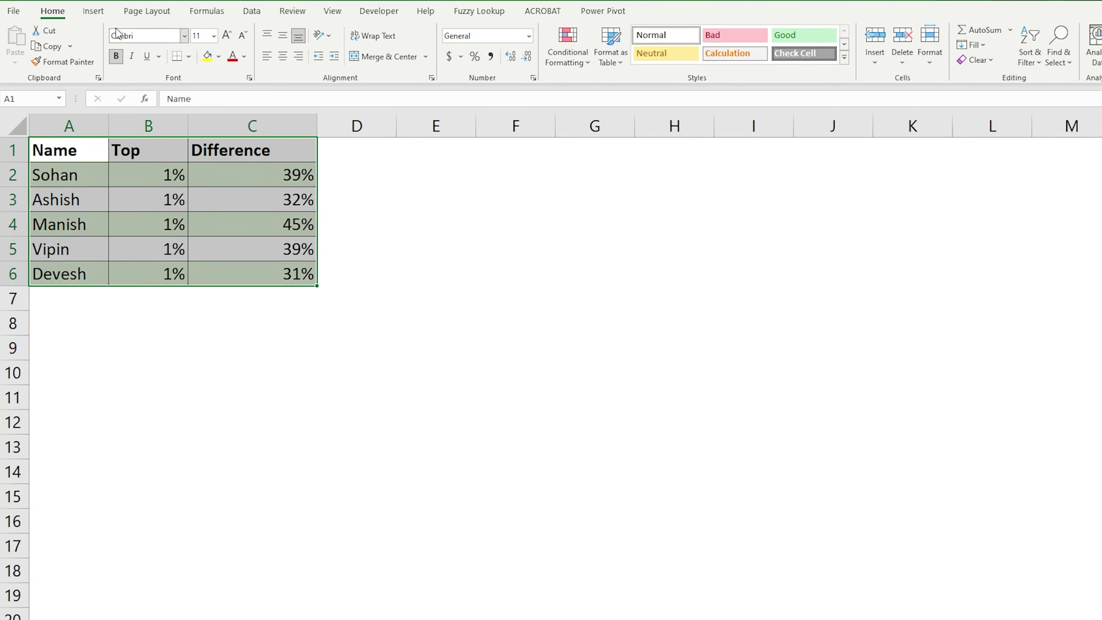
Step: Insert a 3-D Stacked Column chart of the table, place it beside the data, and apply Style 6
left_click(93, 10)
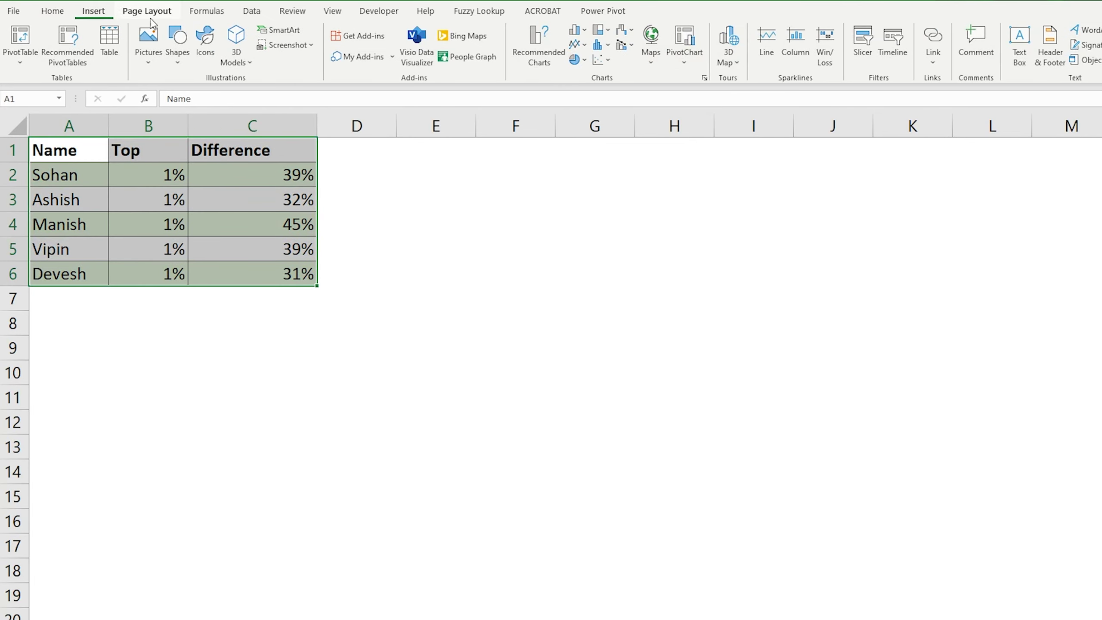
left_click(585, 30)
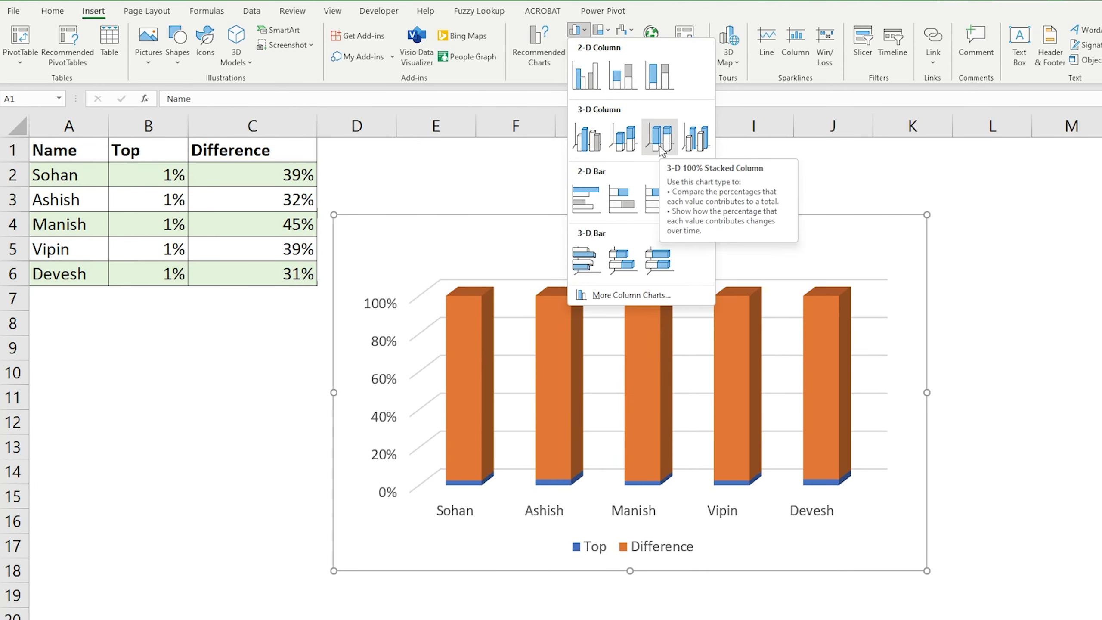
left_click(631, 141)
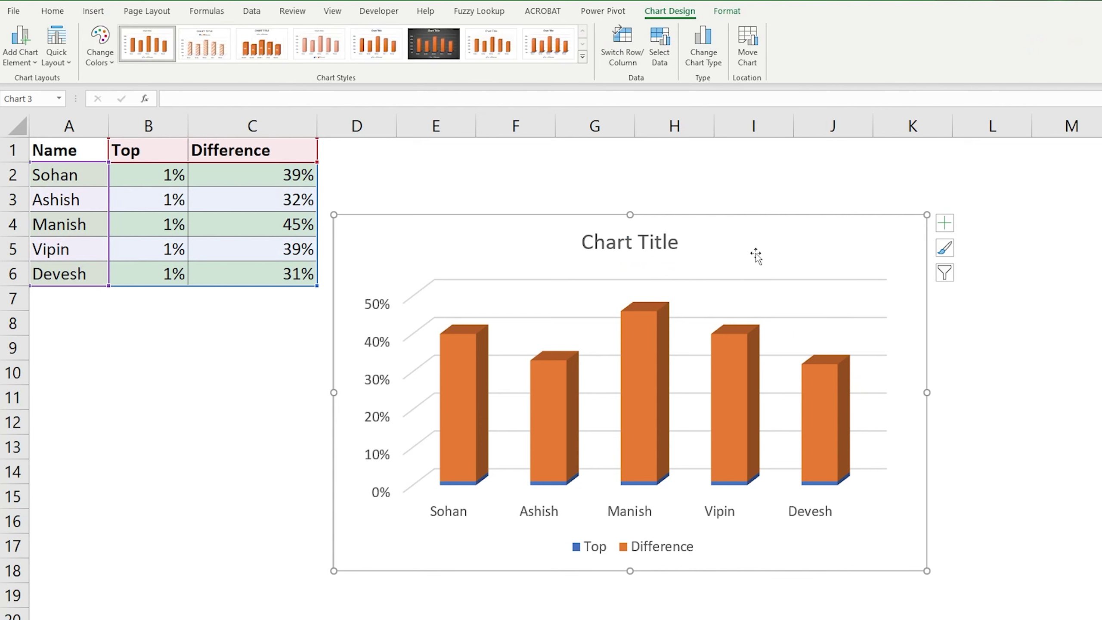
left_click_drag(756, 257, 750, 203)
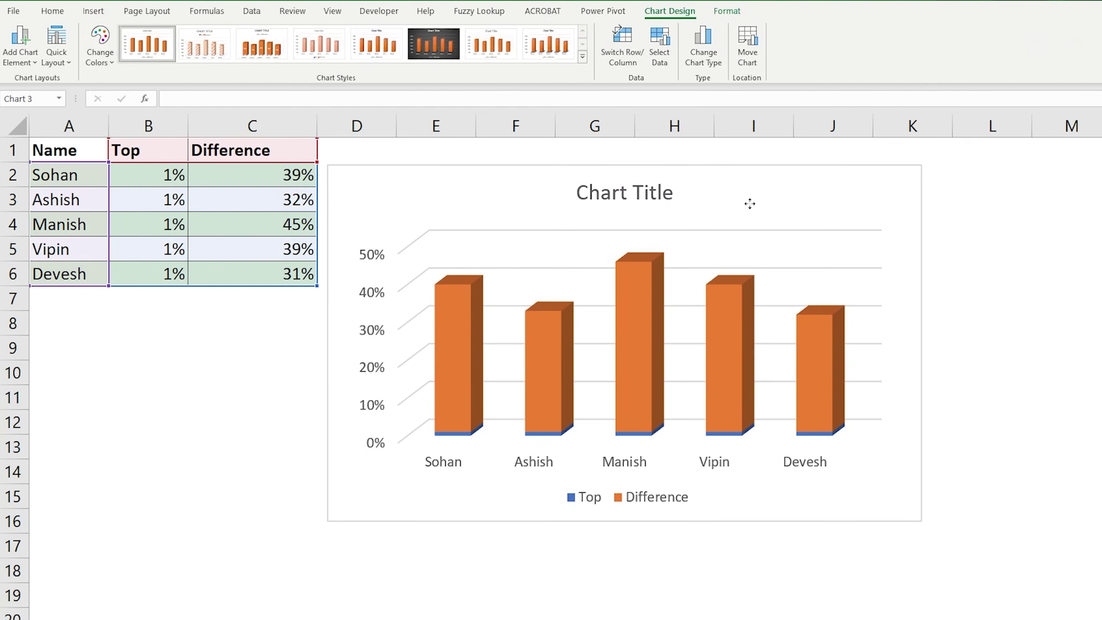
mouse_move(751, 206)
left_mouse_down()
mouse_move(753, 178)
mouse_move(755, 191)
left_mouse_up()
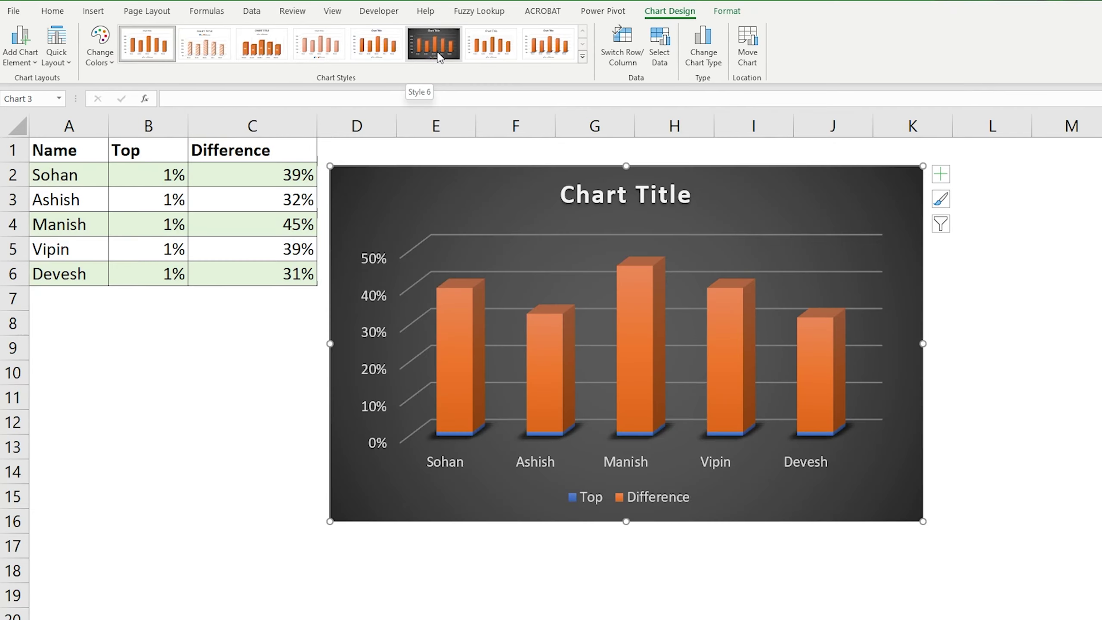
left_click(433, 44)
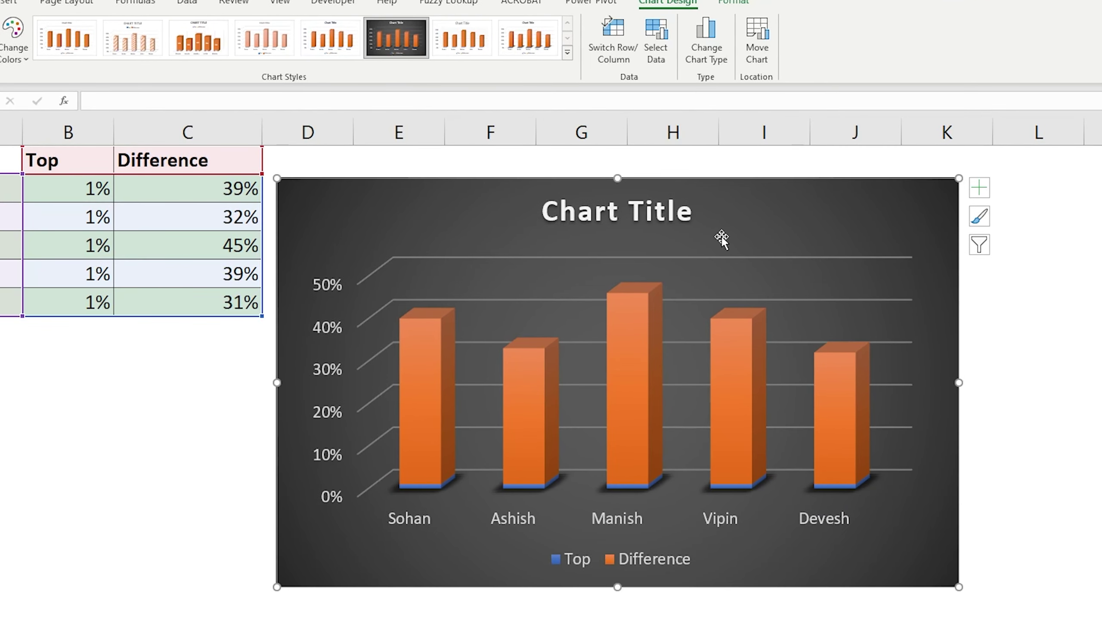
Step: In Select Data, move the Difference series above Top
left_click(657, 37)
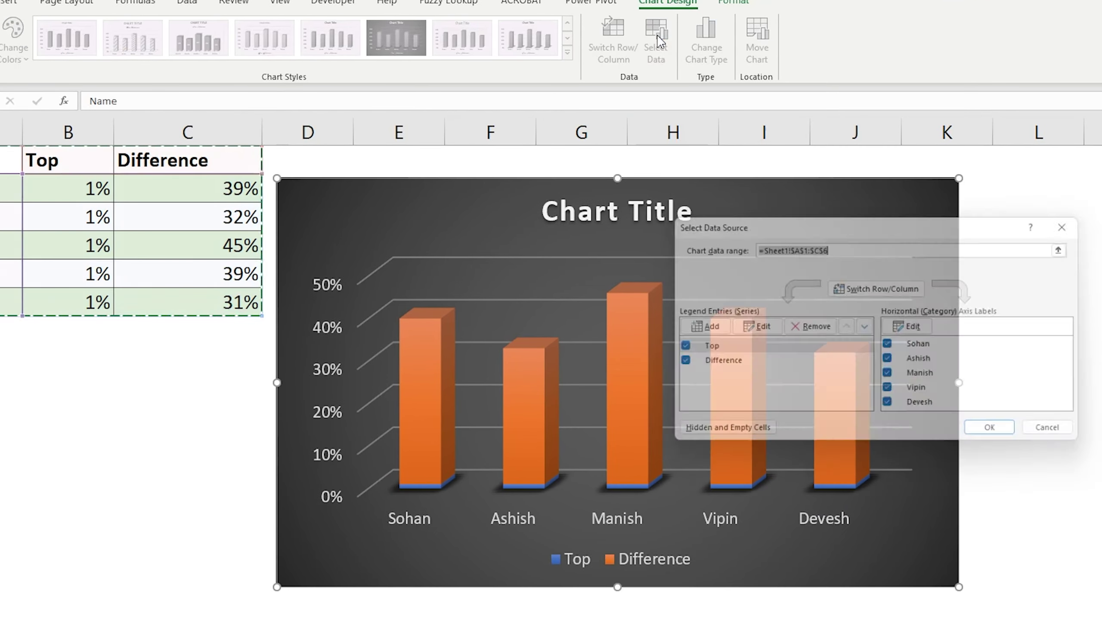
left_click(738, 365)
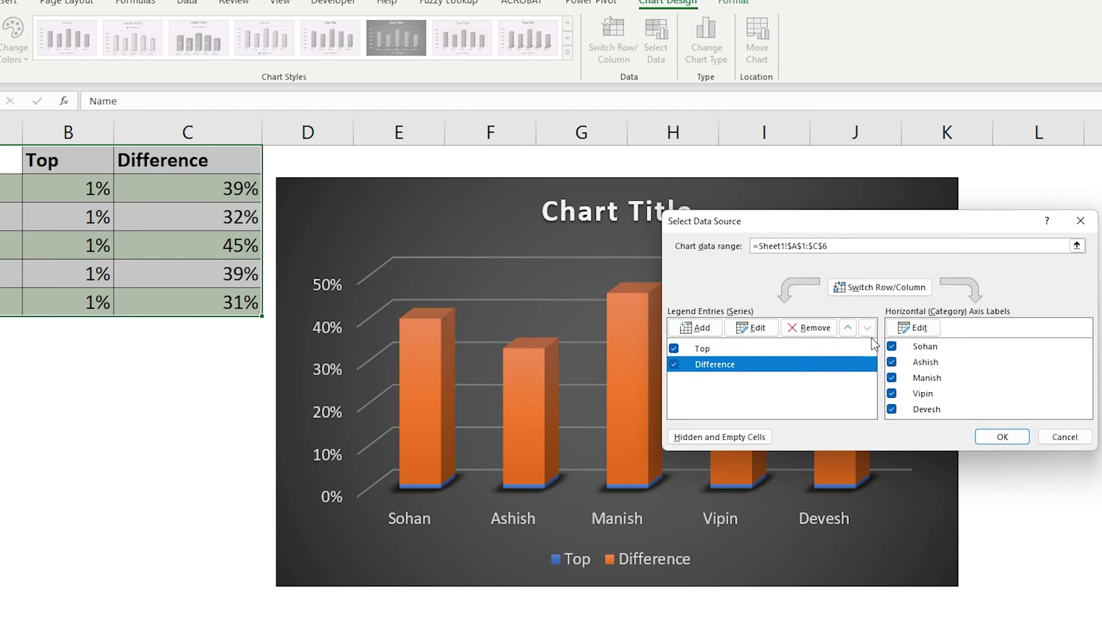
left_click(847, 328)
left_click(1003, 438)
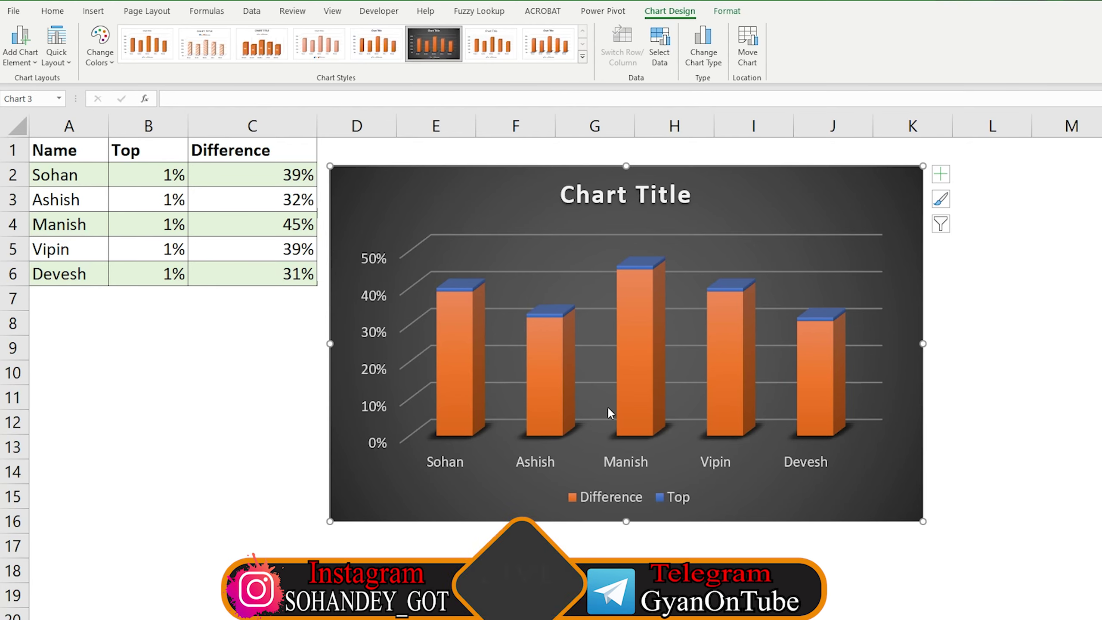
Step: Check the Top series caps, then open Format Chart Area for the chart
left_click(465, 288)
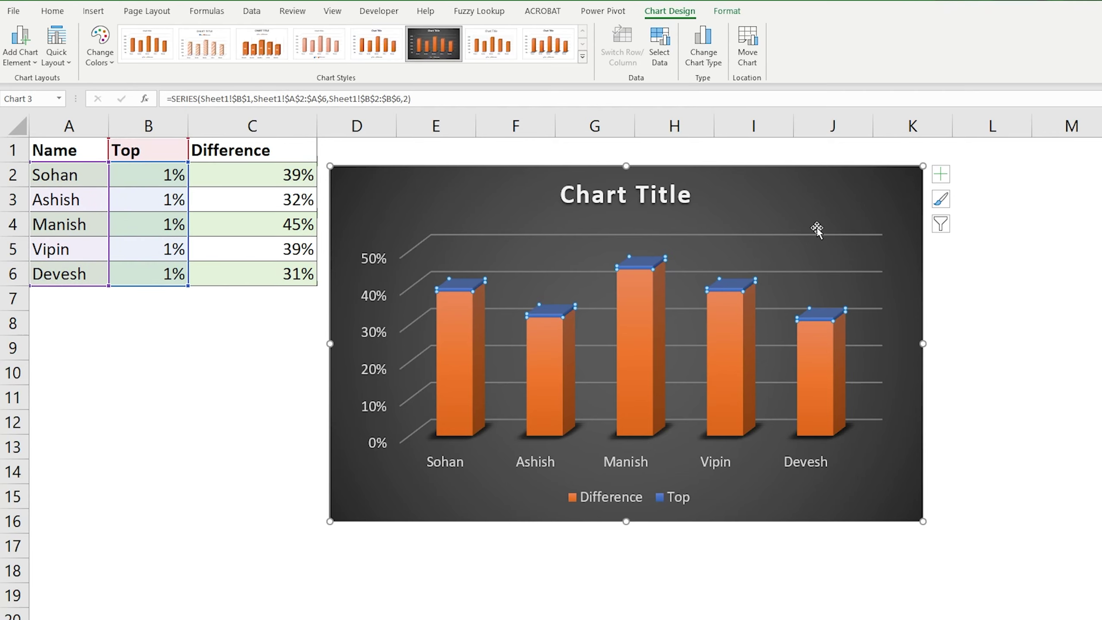
right_click(545, 317)
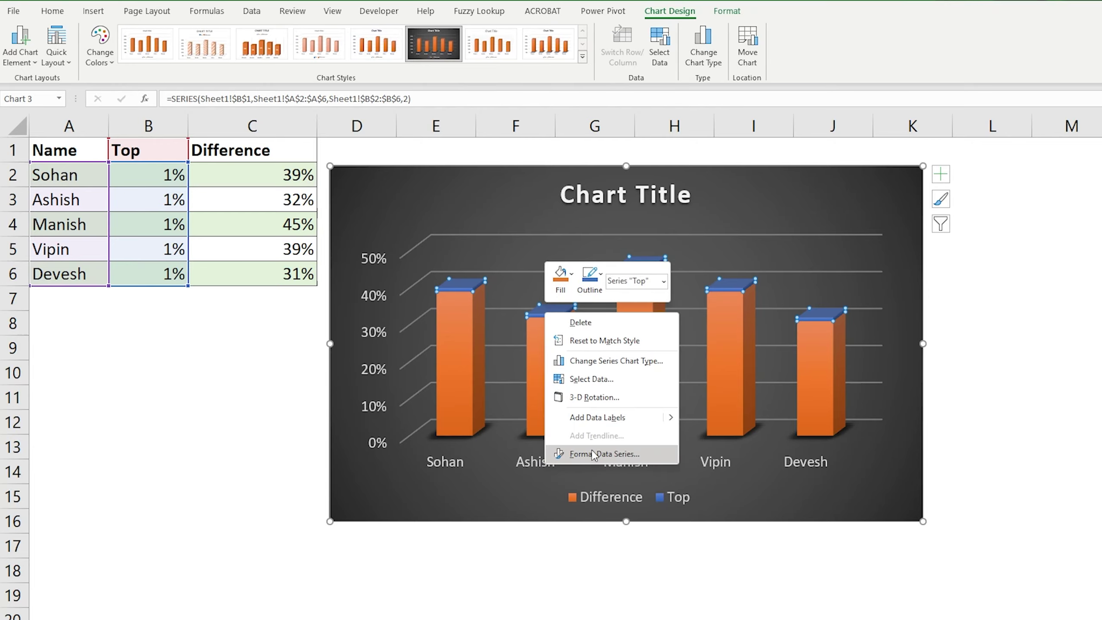
key("Escape")
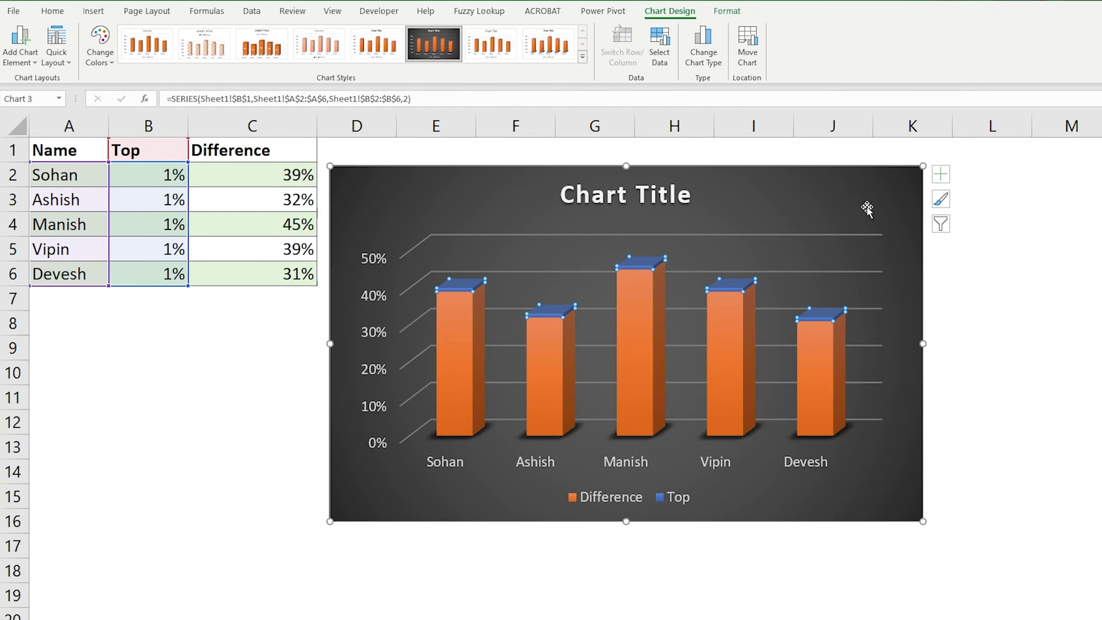
left_click(866, 202)
double_click(865, 202)
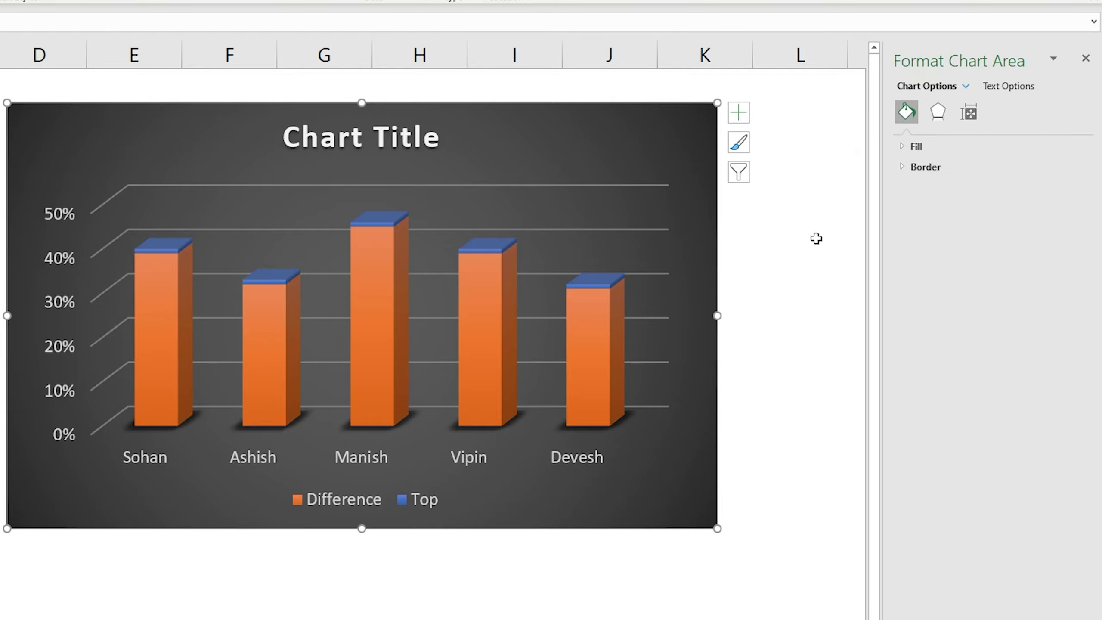
Step: Set the series Gap Depth to 100% and Gap Width to 50%
left_click(167, 246)
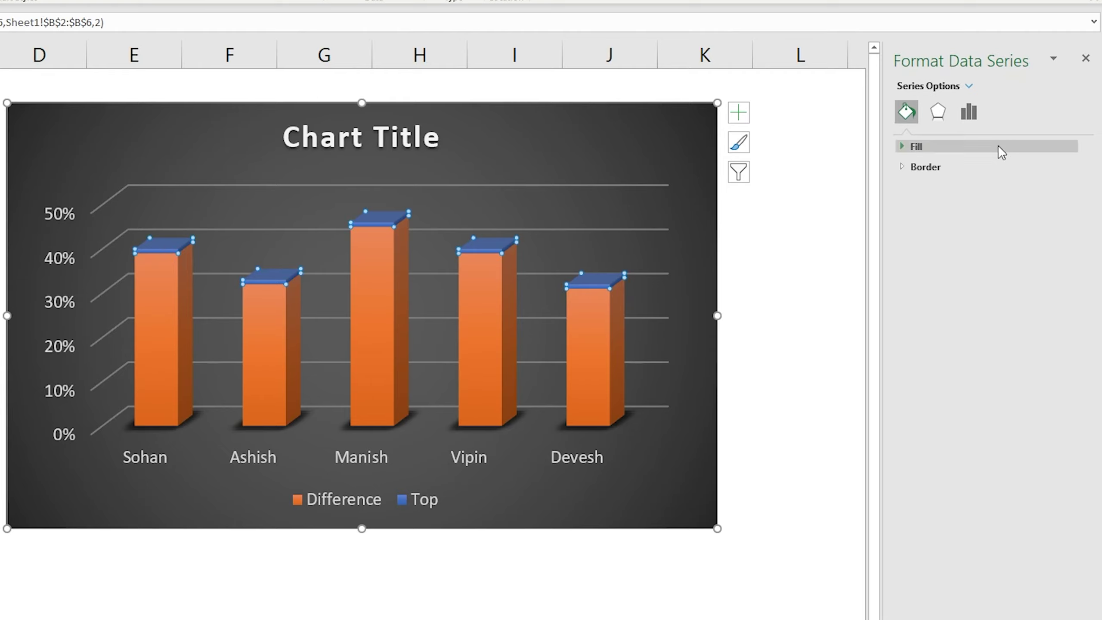
left_click(969, 112)
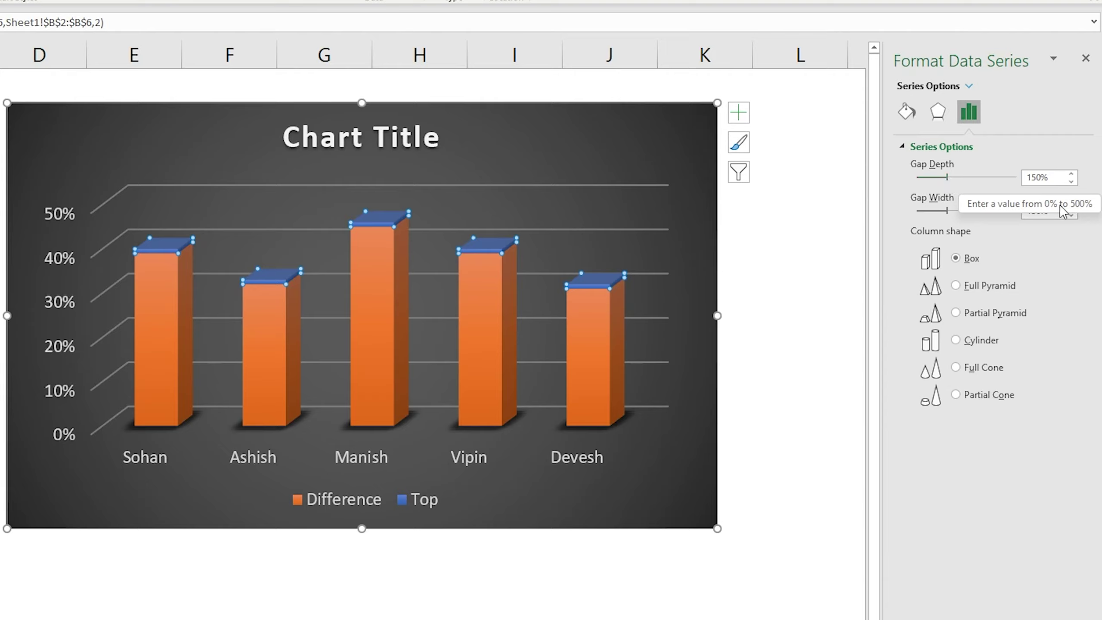
left_click(1057, 178)
type("10")
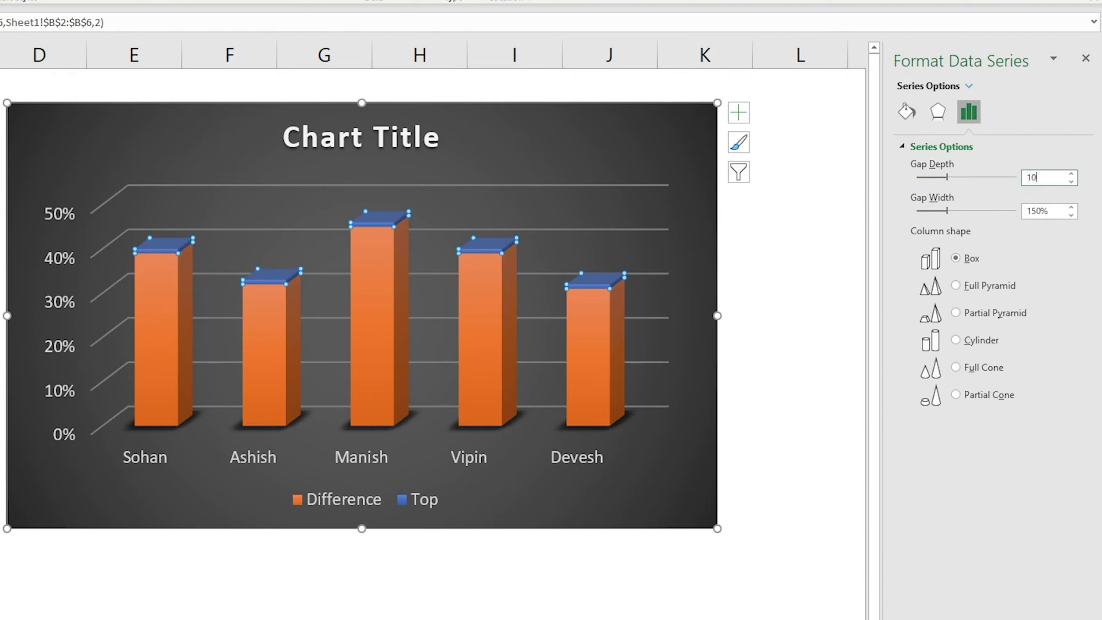
type("0")
key("Tab")
type("50")
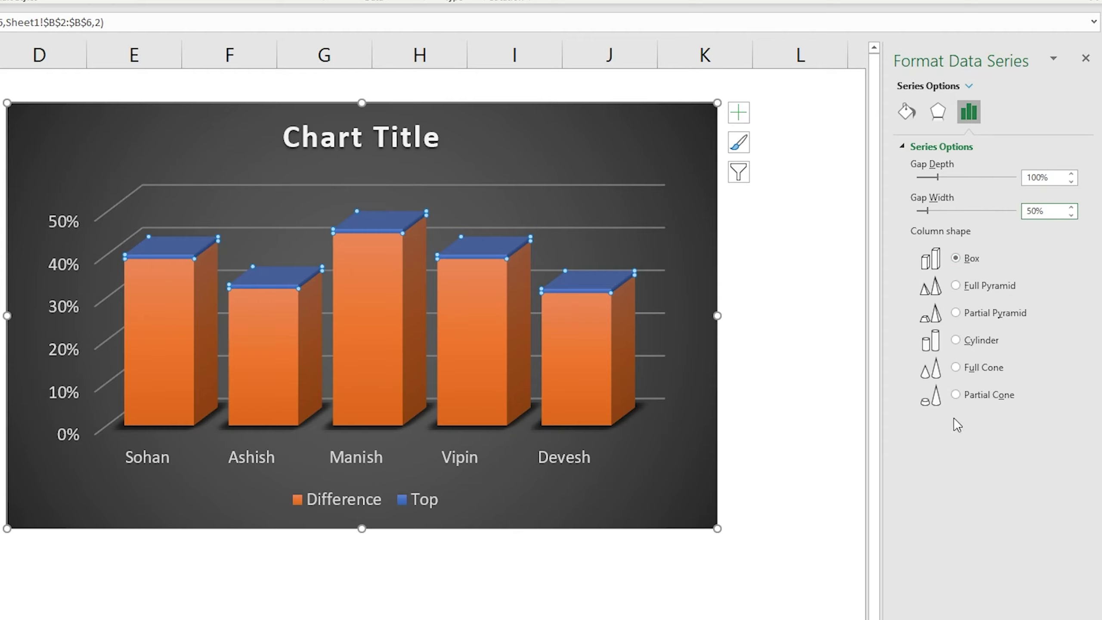
Step: Change the column shape to Cylinder and give the Top series caps a solid black fill
left_click(956, 340)
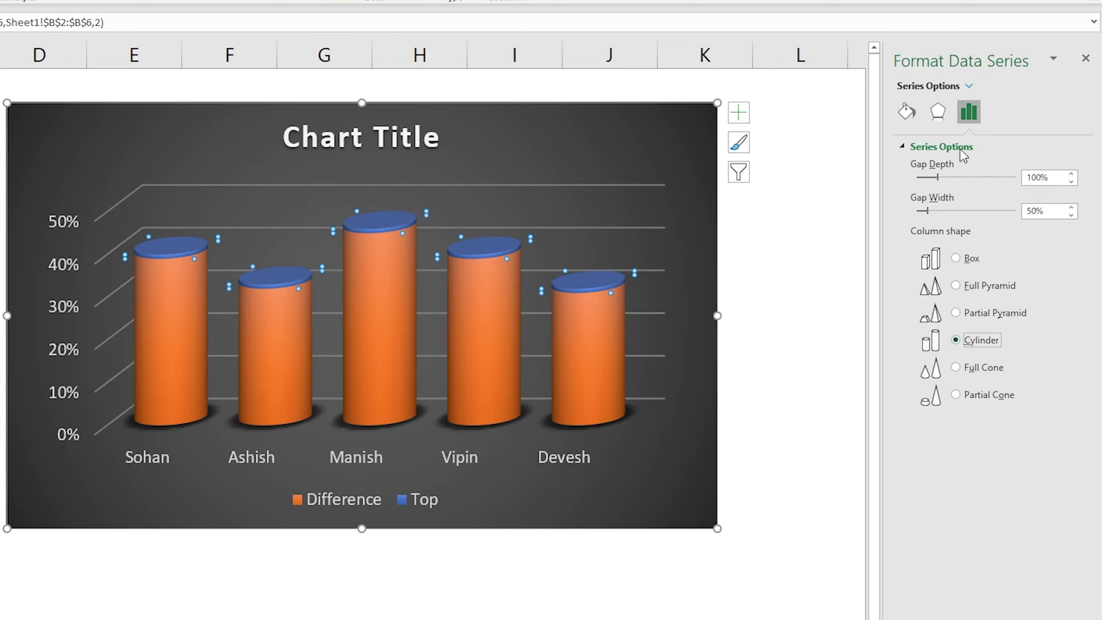
left_click(907, 111)
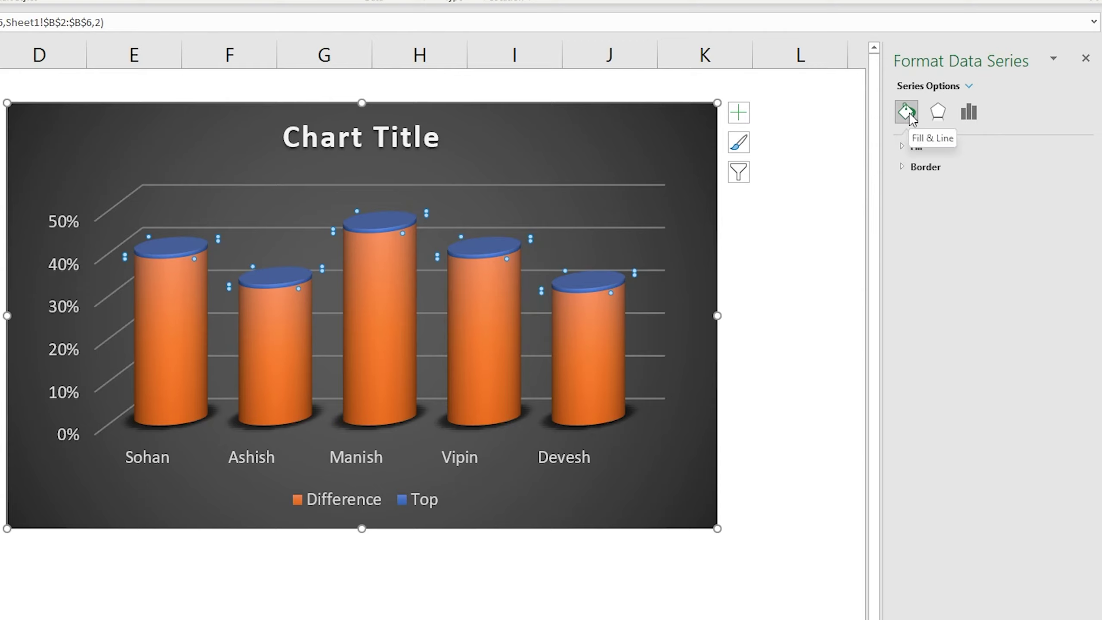
left_click(904, 146)
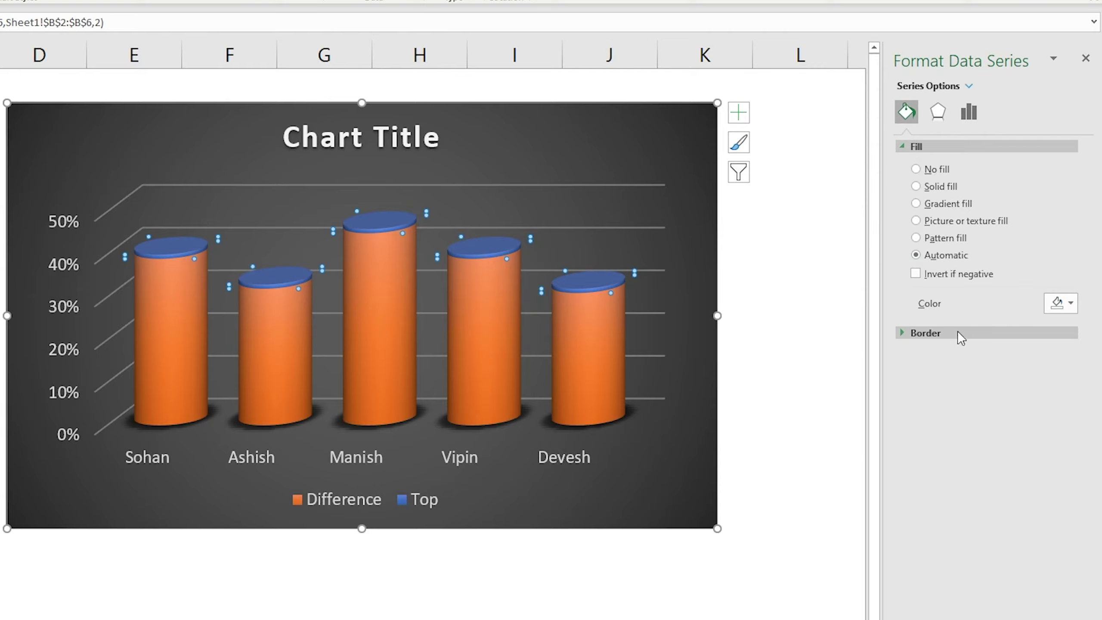
left_click(916, 186)
left_click(1070, 304)
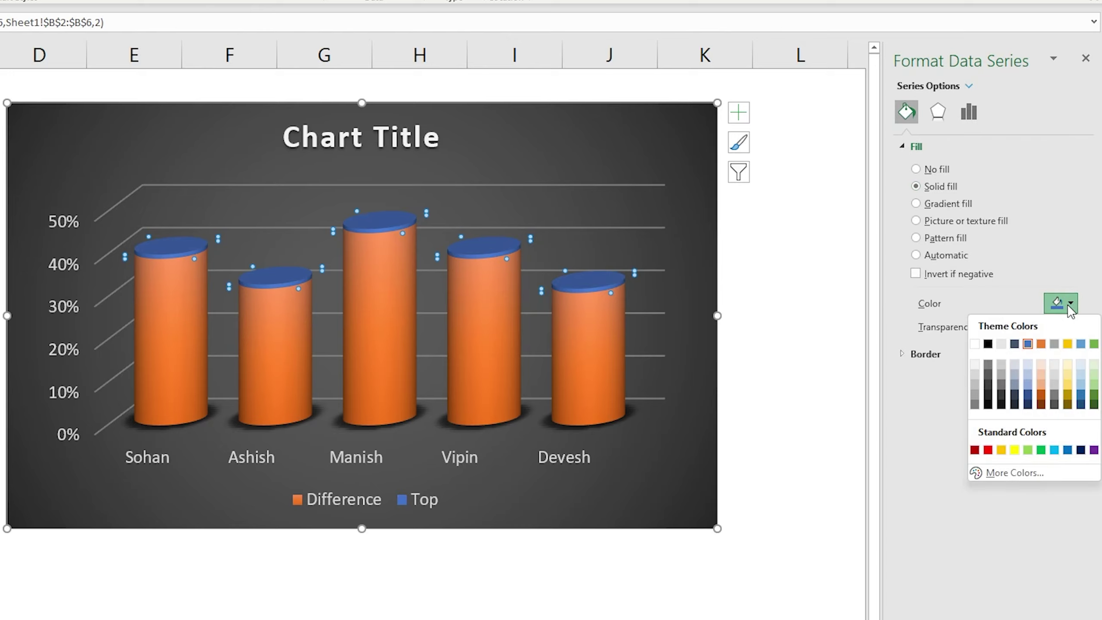
left_click(988, 344)
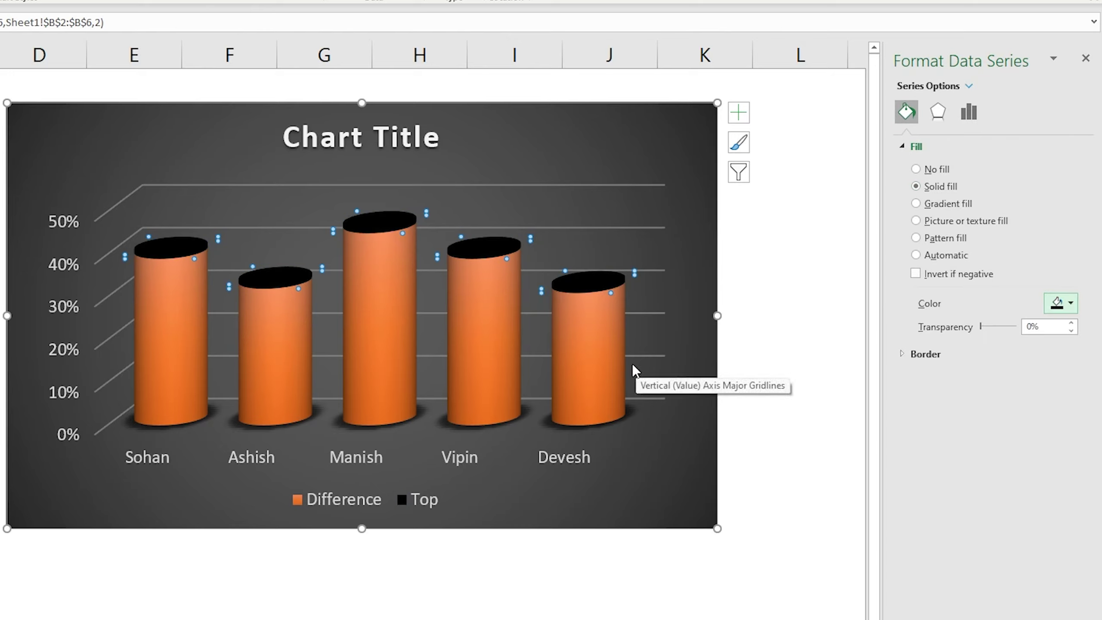
left_click(650, 510)
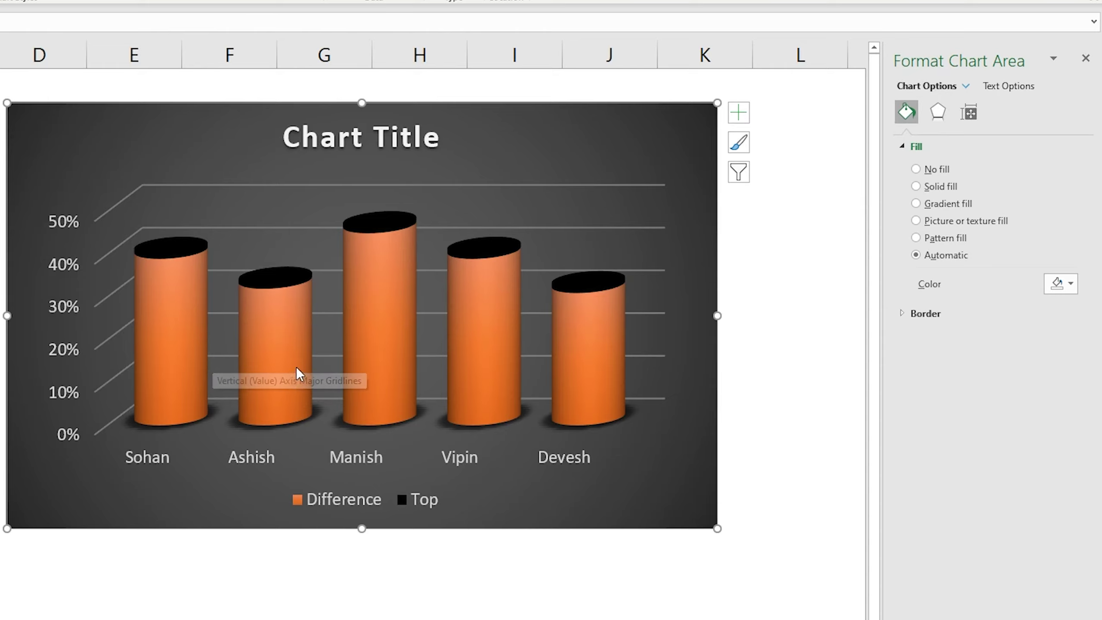
Step: Set the chart's 3-D rotation to X 0° and Y 20°
right_click(171, 366)
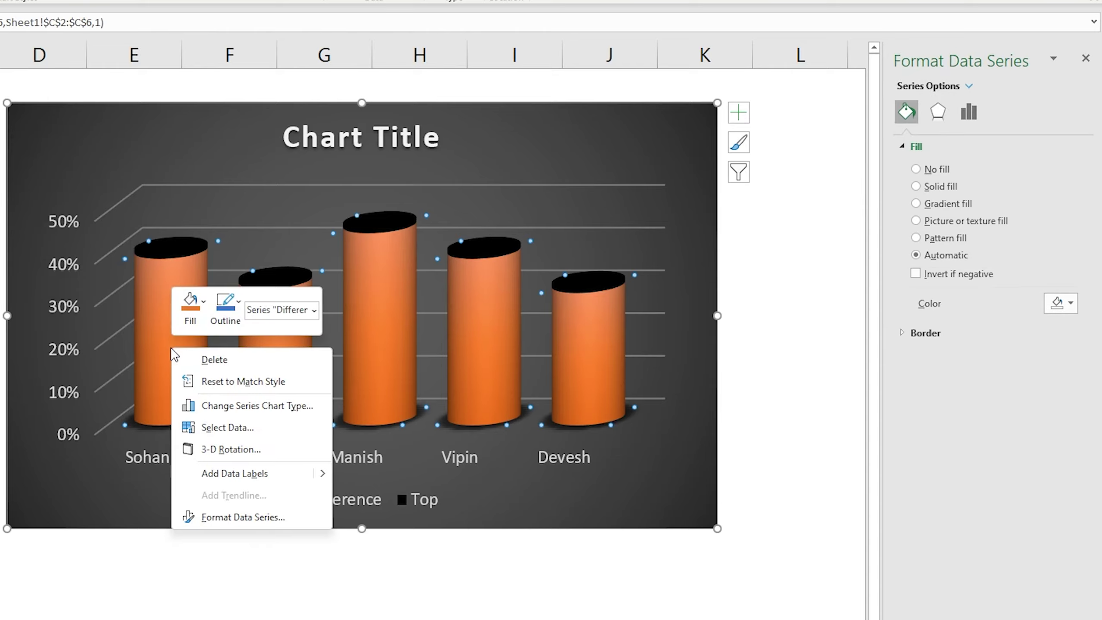
left_click(240, 450)
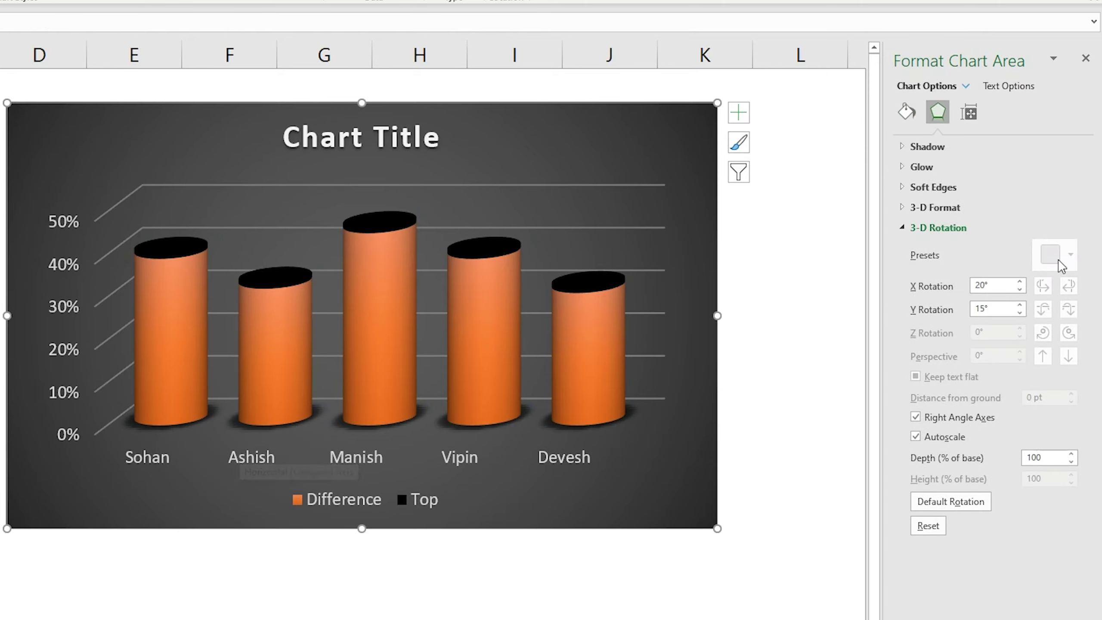
left_click_drag(986, 286, 910, 289)
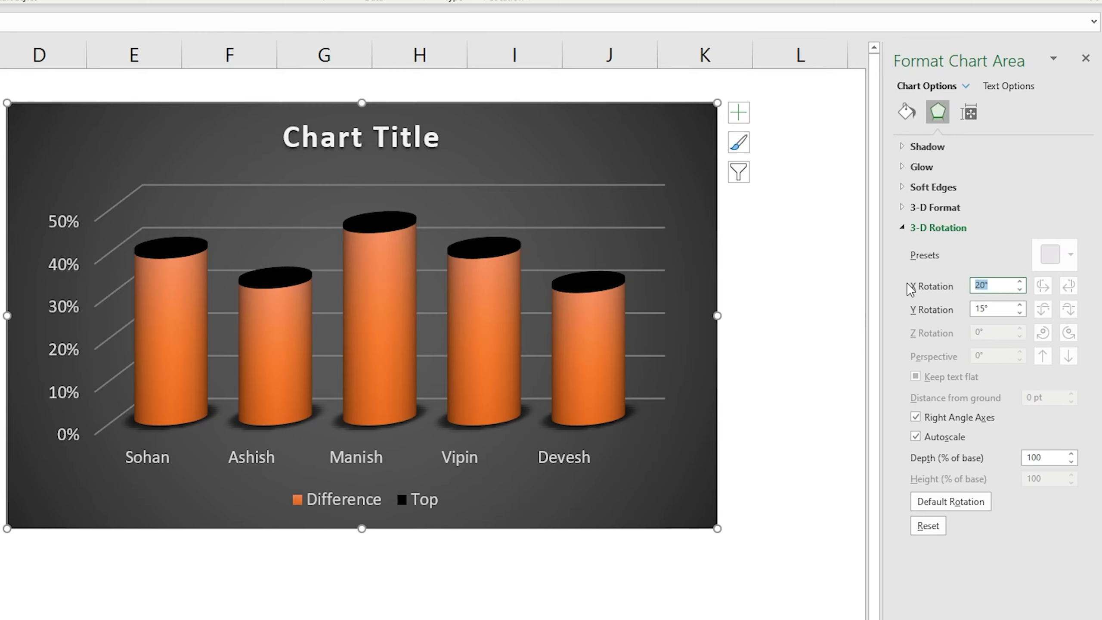
type("0")
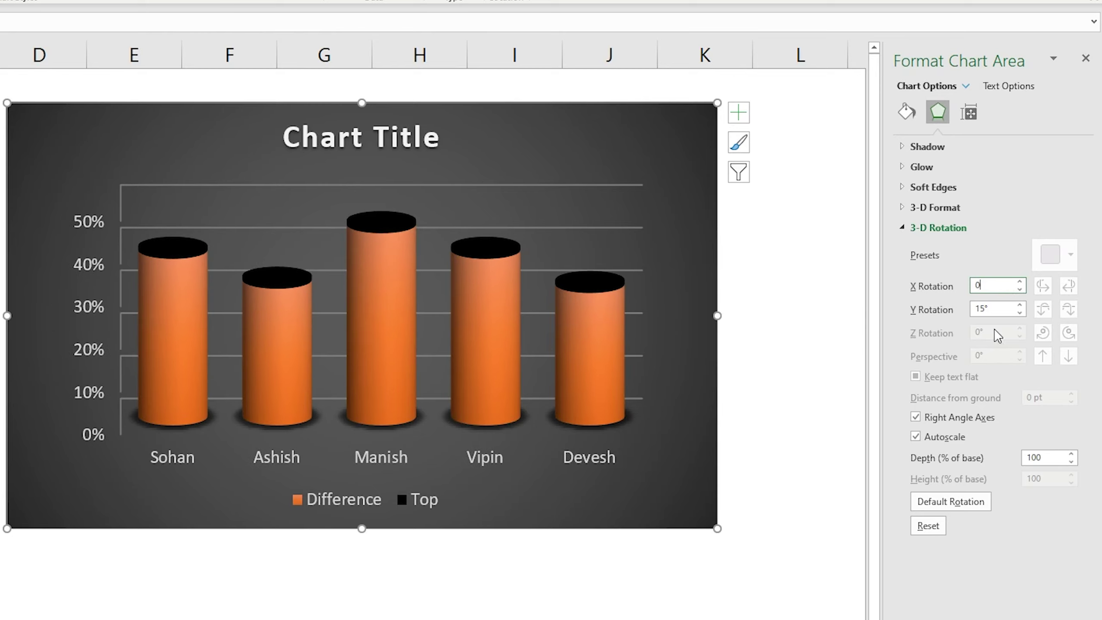
left_click_drag(998, 309, 961, 311)
type("20")
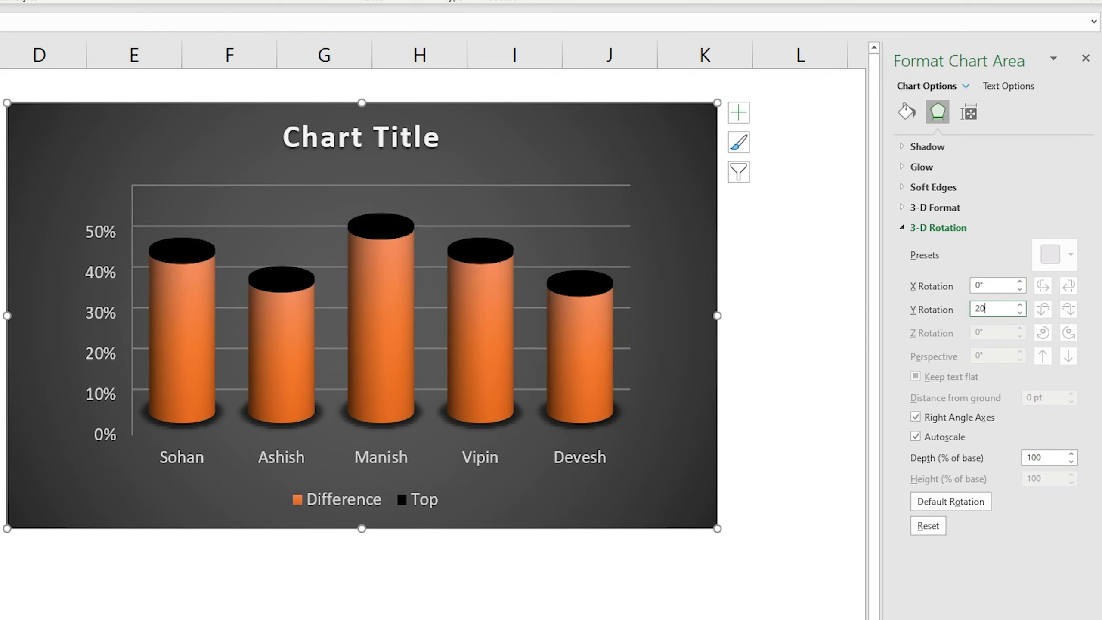
left_click(673, 431)
left_click(688, 482)
left_click(286, 419)
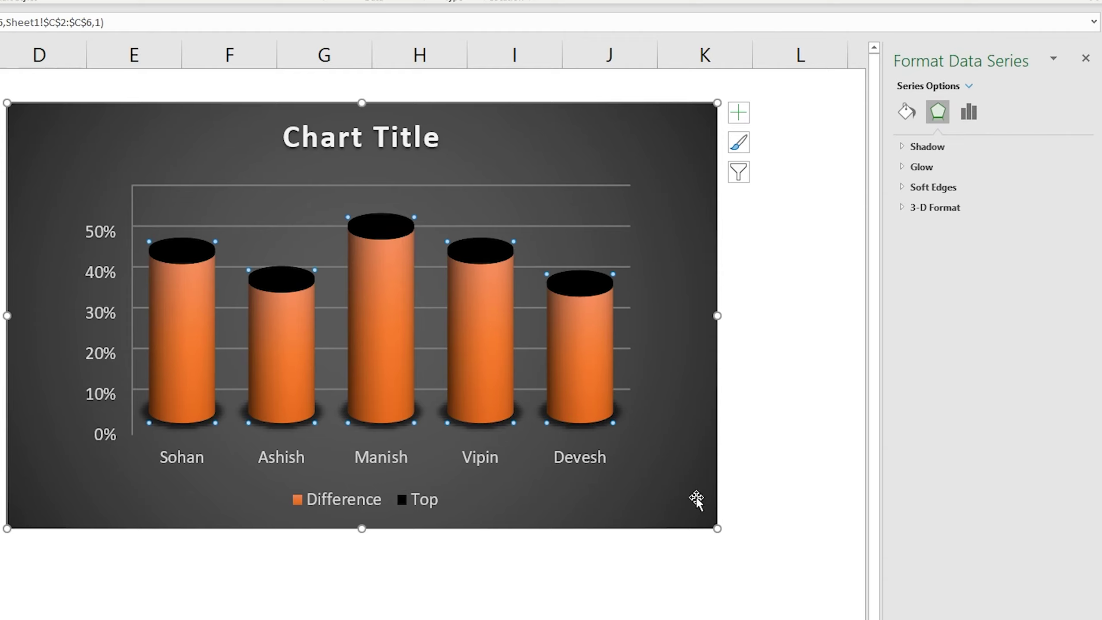
Step: Give Sohan's cylinder a solid green fill and Ashish's a solid light blue fill
left_click(187, 366)
left_click(908, 114)
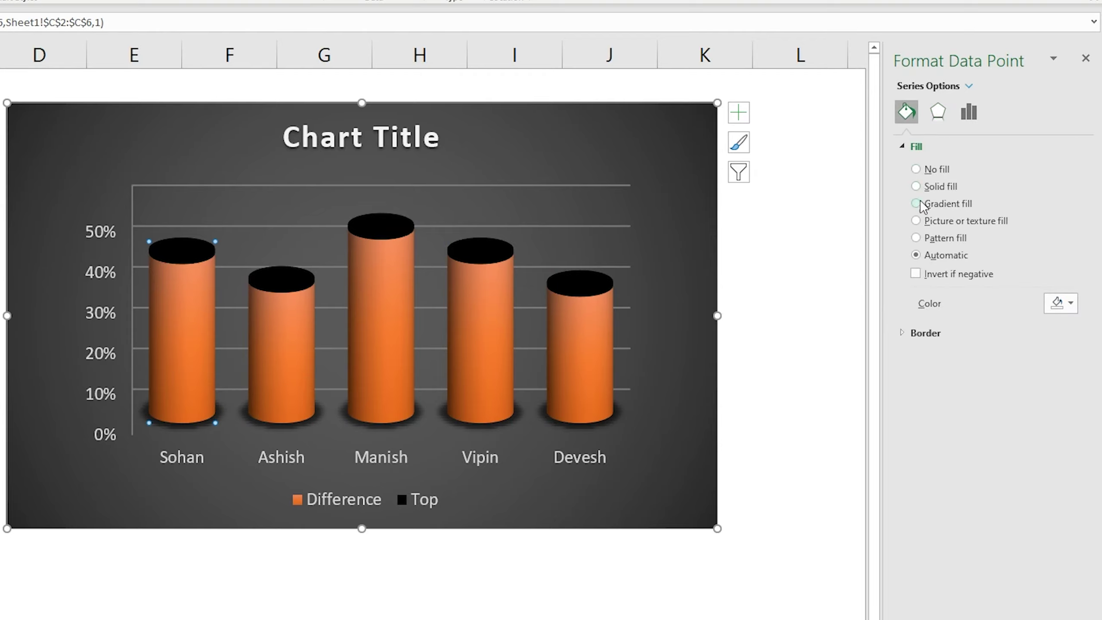
left_click(915, 186)
left_click(1070, 304)
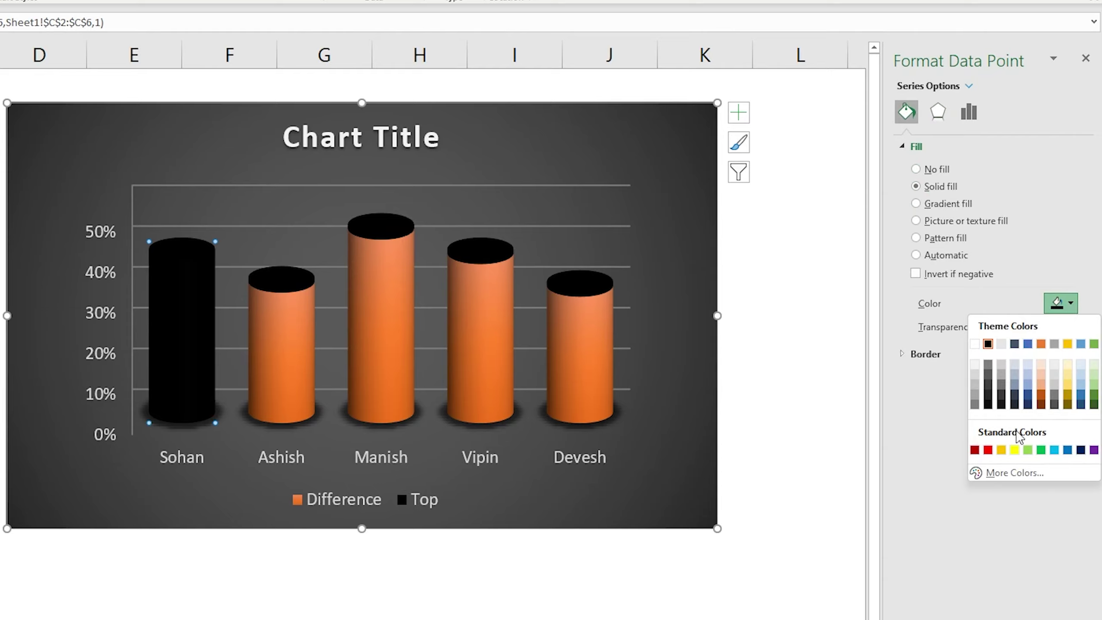
left_click(1041, 450)
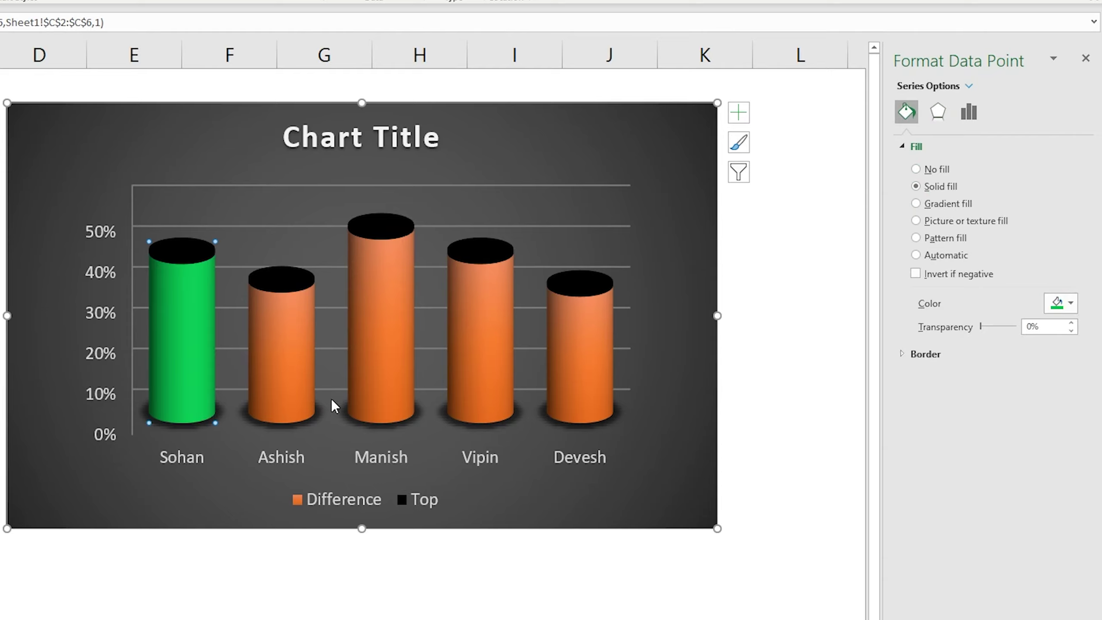
left_click(297, 370)
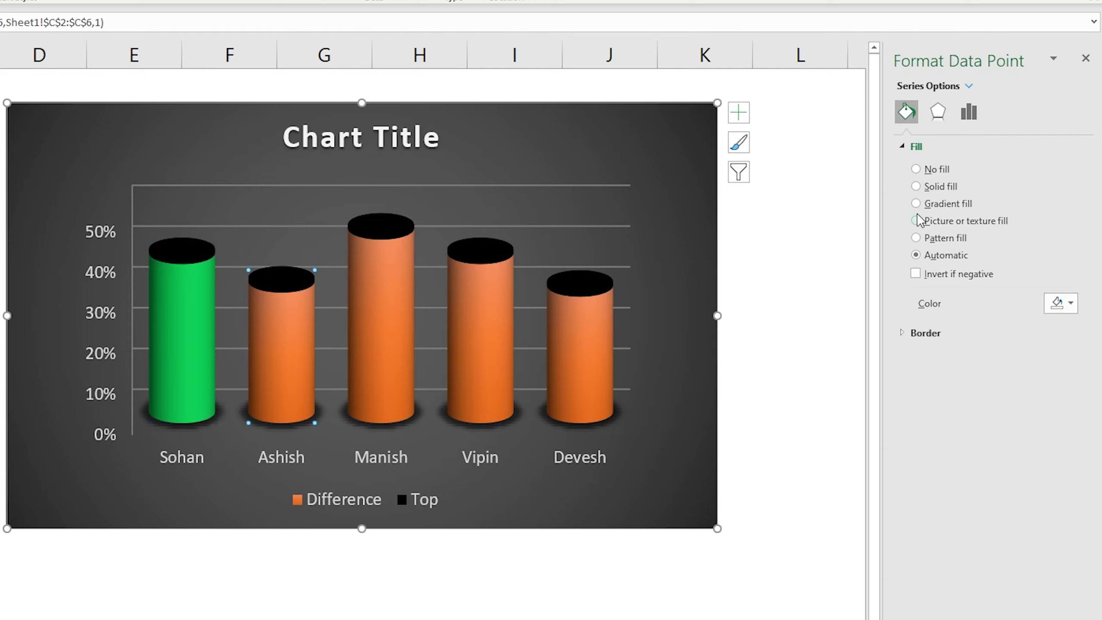
left_click(915, 186)
left_click(1070, 303)
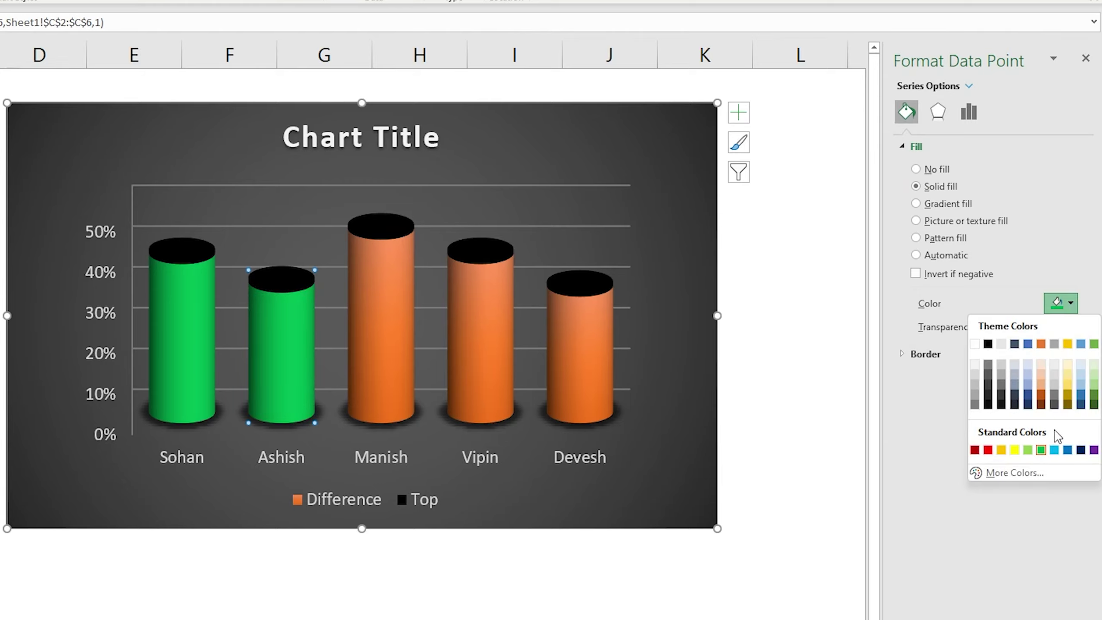
left_click(1054, 450)
Step: Give Manish's cylinder a solid yellow fill and Devesh's a solid purple fill
left_click(397, 330)
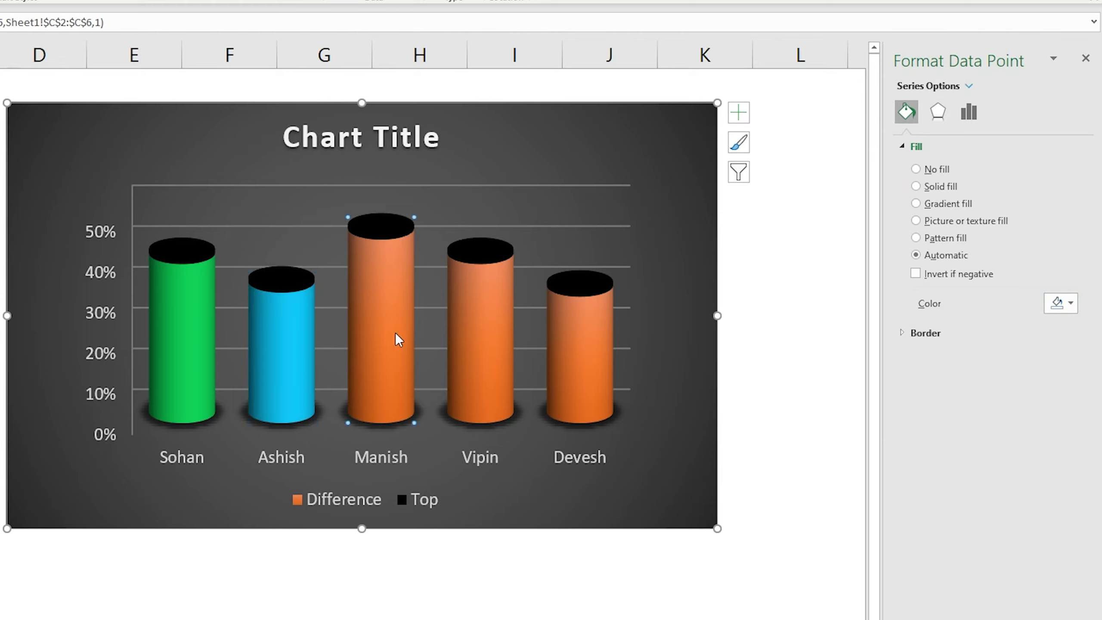
left_click(916, 187)
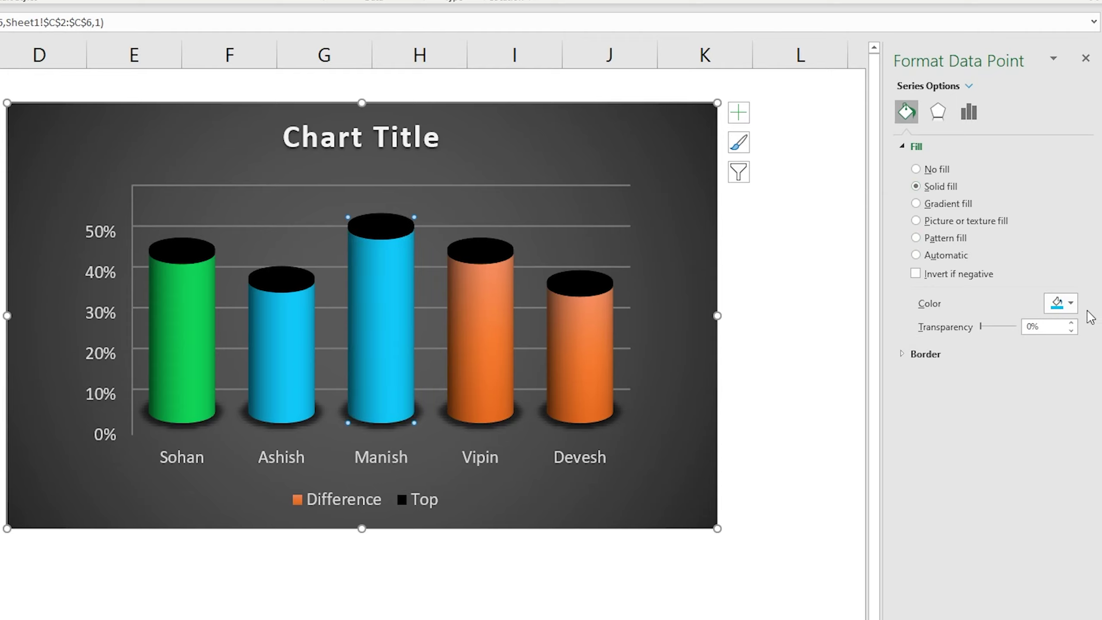
left_click(1070, 303)
left_click(1055, 398)
left_click(497, 362)
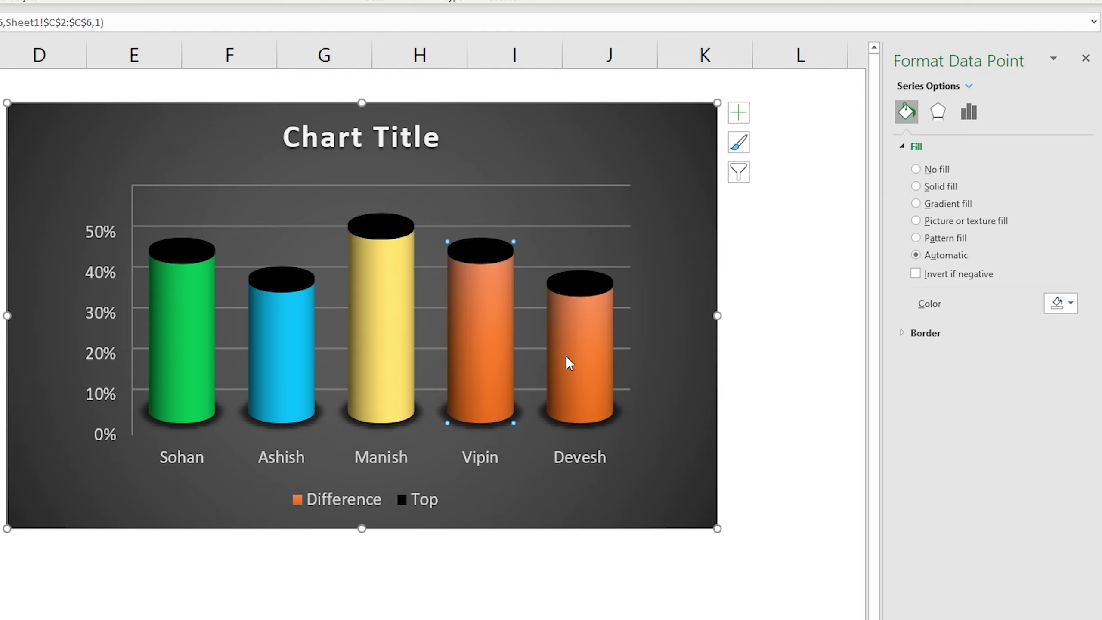
left_click(916, 186)
left_click(1071, 303)
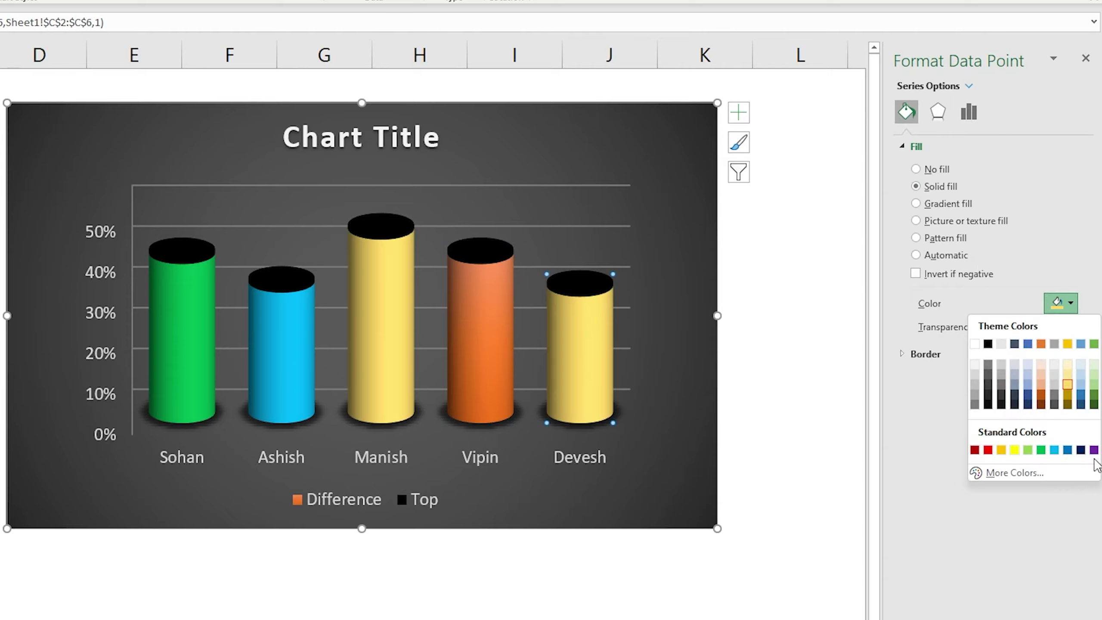
left_click(1094, 449)
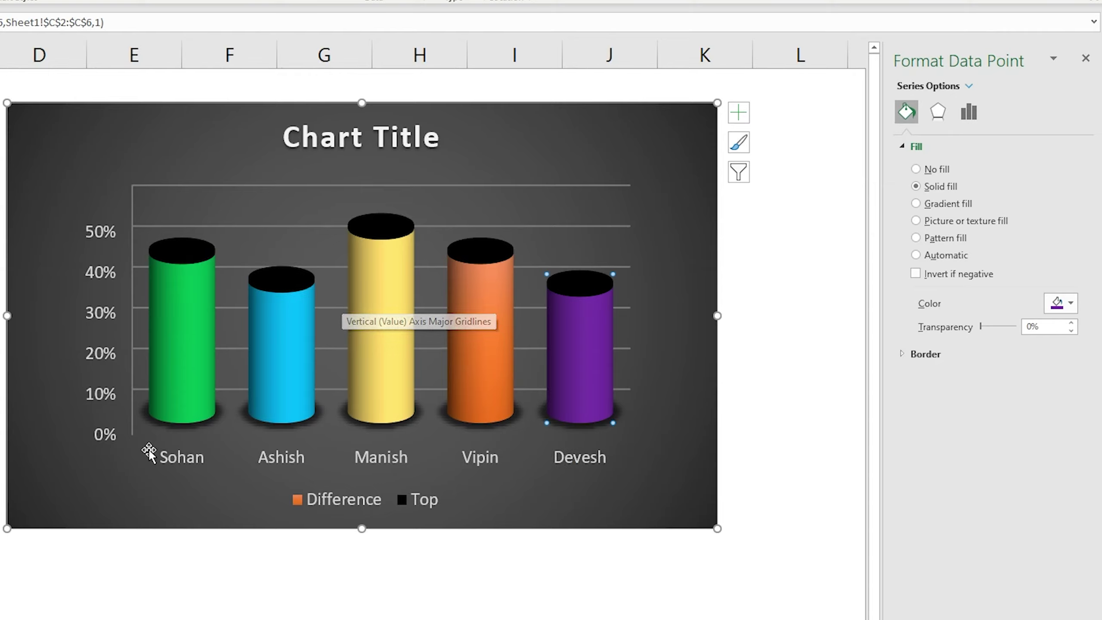
left_click(191, 254)
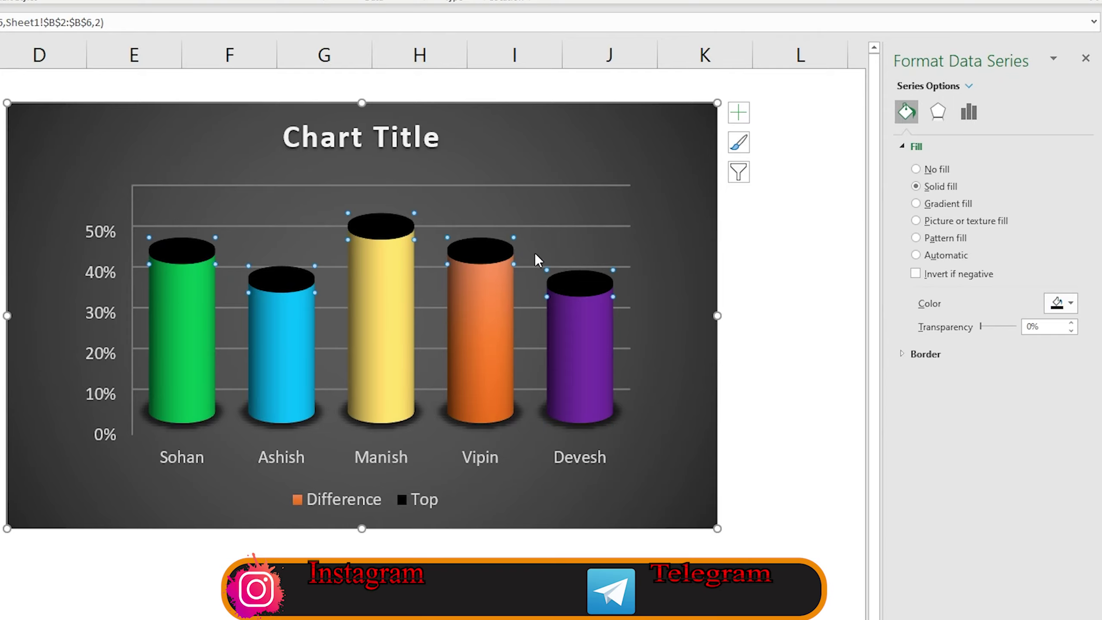
Step: Fill Sohan's top cap with a two-stop gradient from black to green
left_click(180, 259)
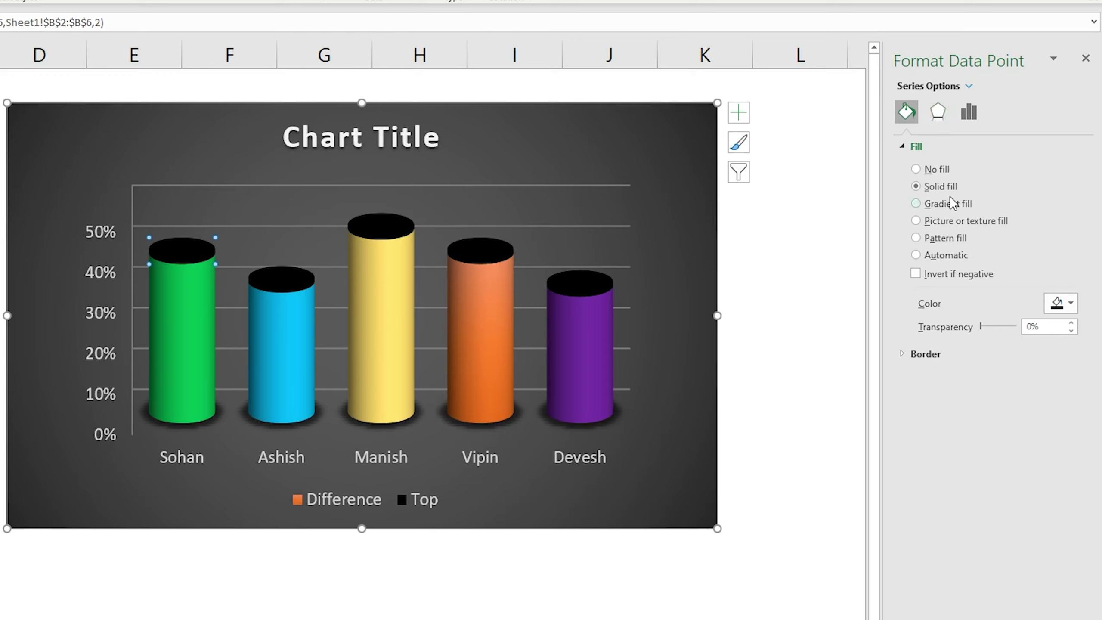
left_click(916, 204)
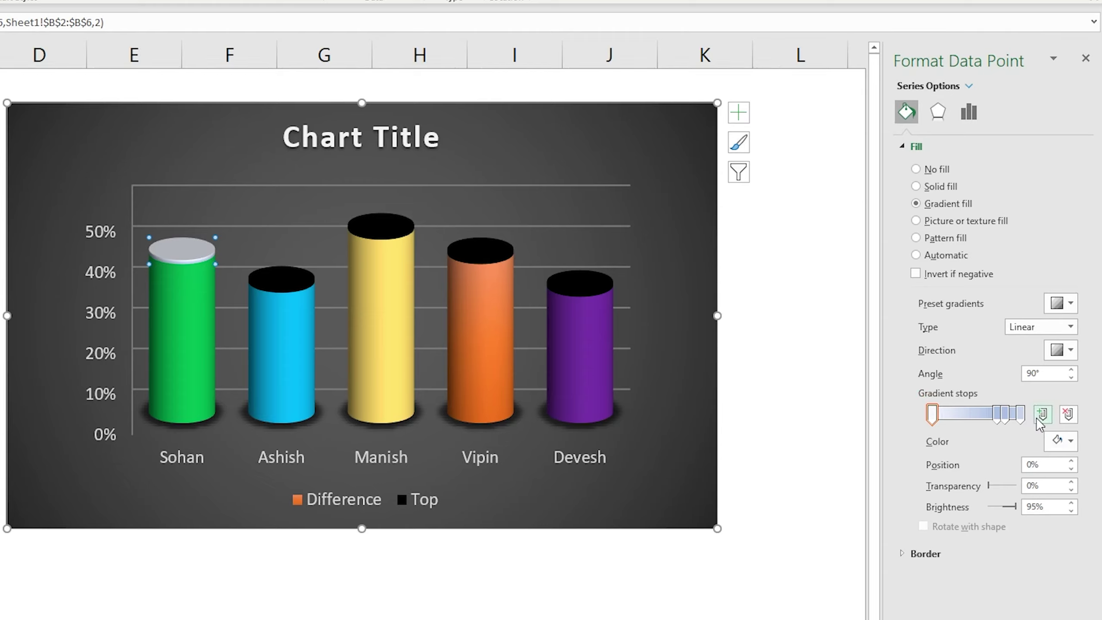
left_click(998, 415)
mouse_move(998, 417)
left_mouse_down()
mouse_move(1002, 438)
mouse_move(1008, 420)
left_mouse_up()
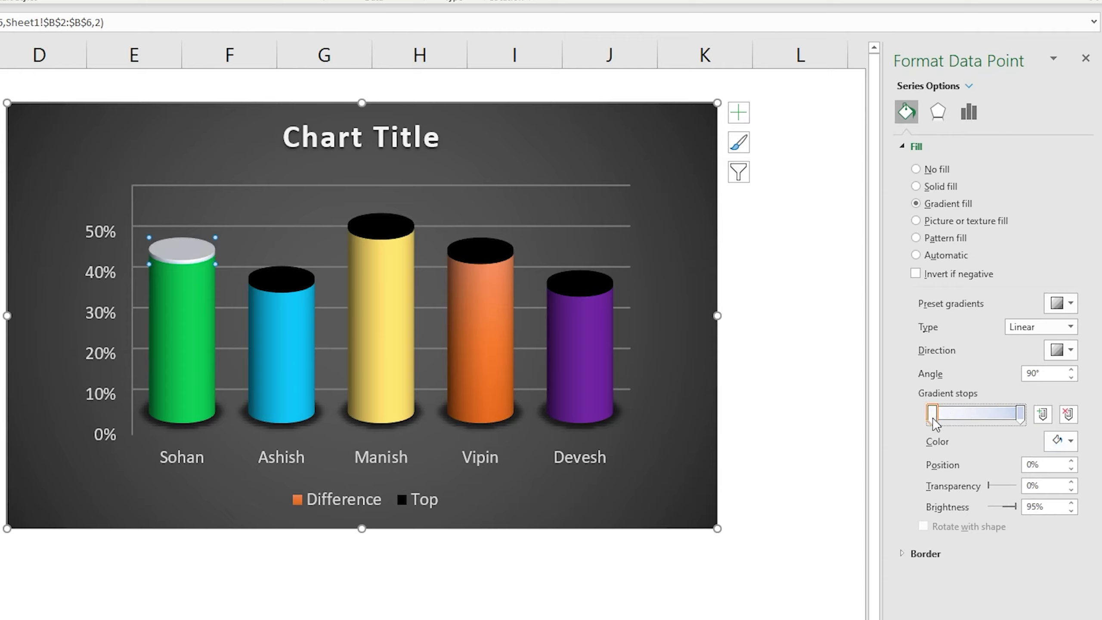
left_click(1061, 441)
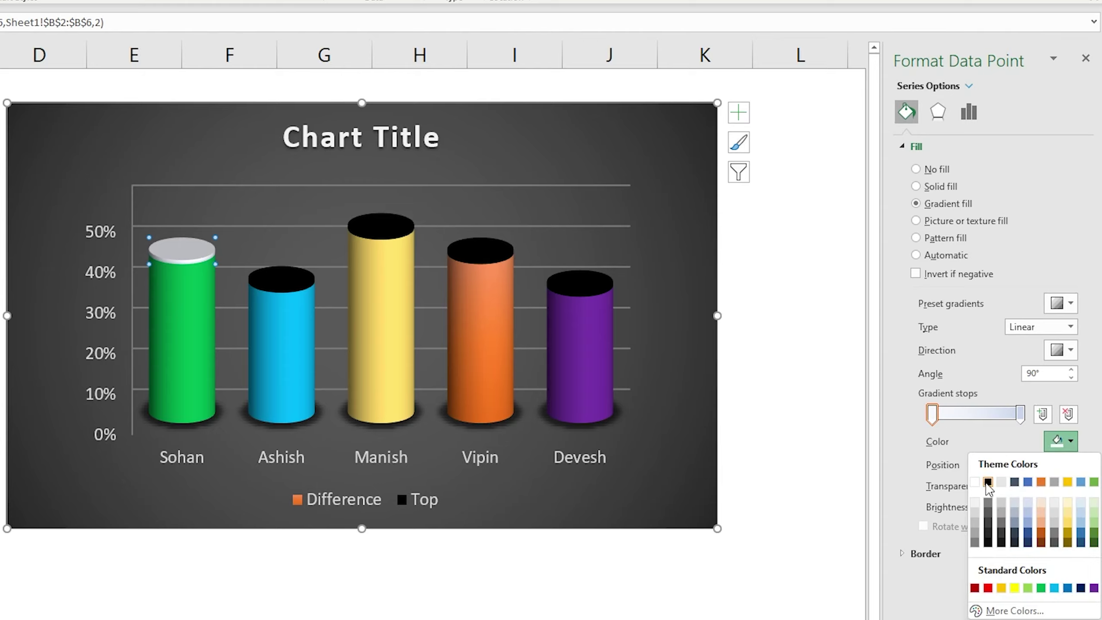
left_click(991, 482)
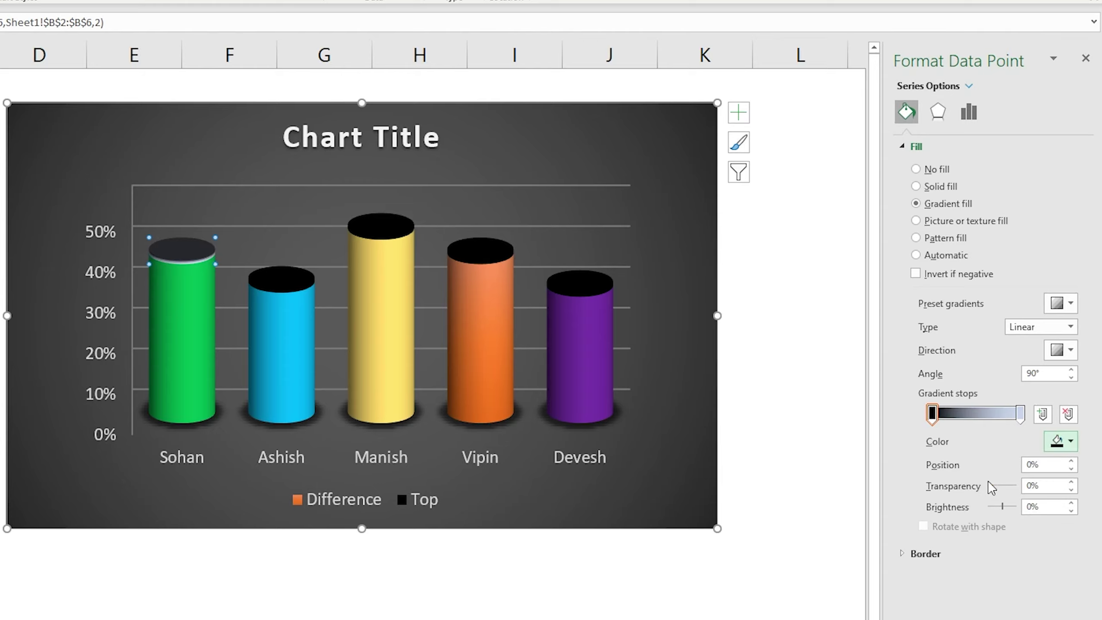
left_click(1020, 415)
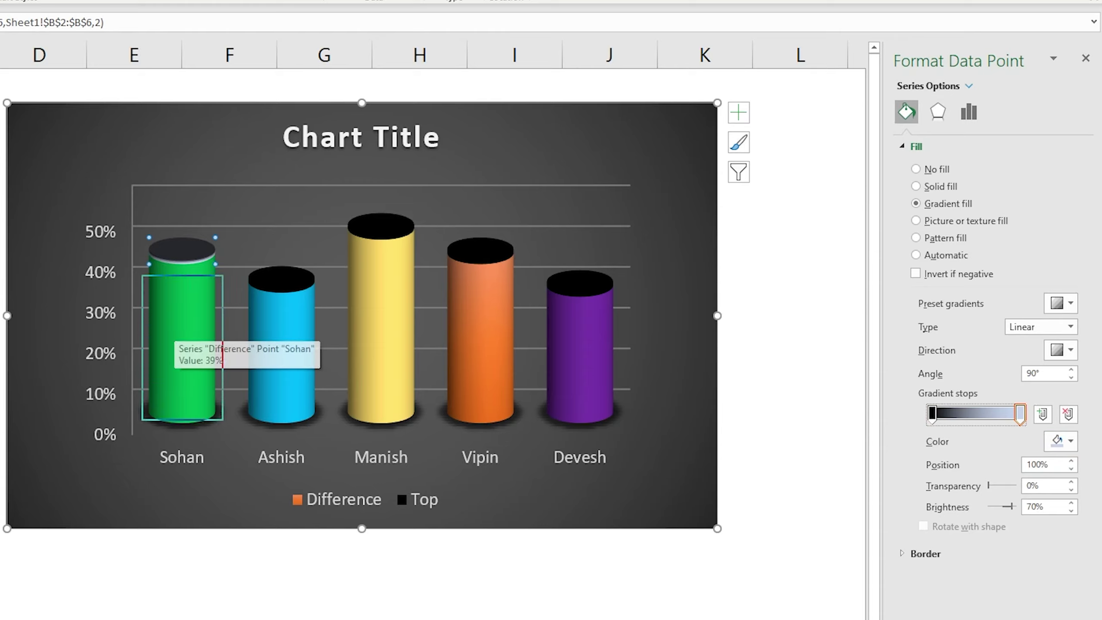
left_click(1021, 415)
left_click(1071, 442)
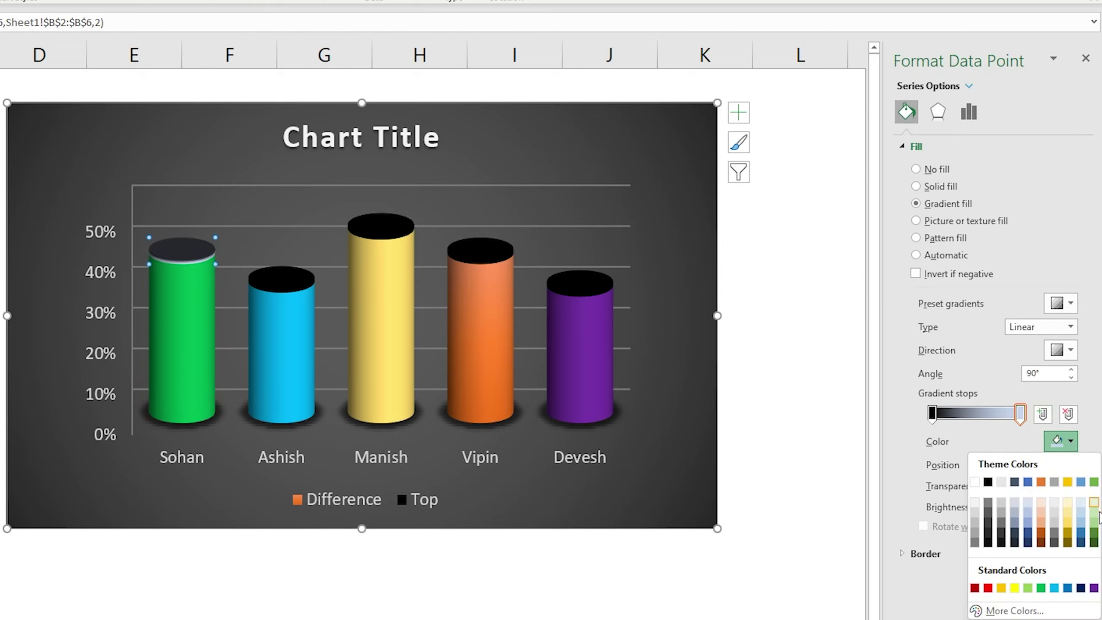
left_click(1041, 588)
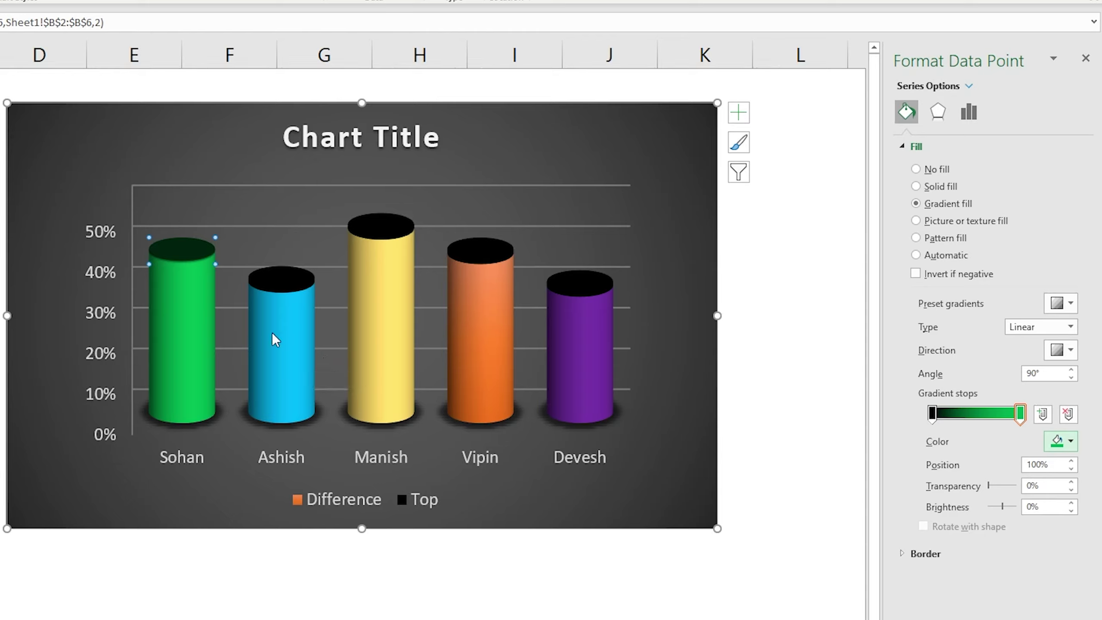
Step: Give Ashish's cap a black-to-light-blue gradient and Manish's a black-to-gold gradient
left_click(291, 294)
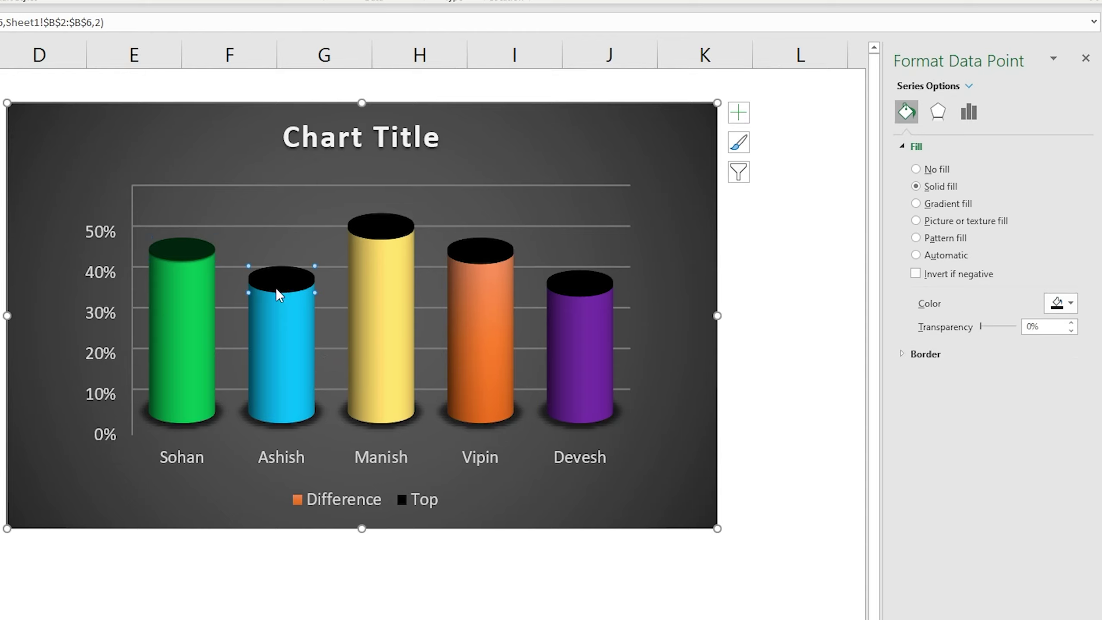
left_click(917, 204)
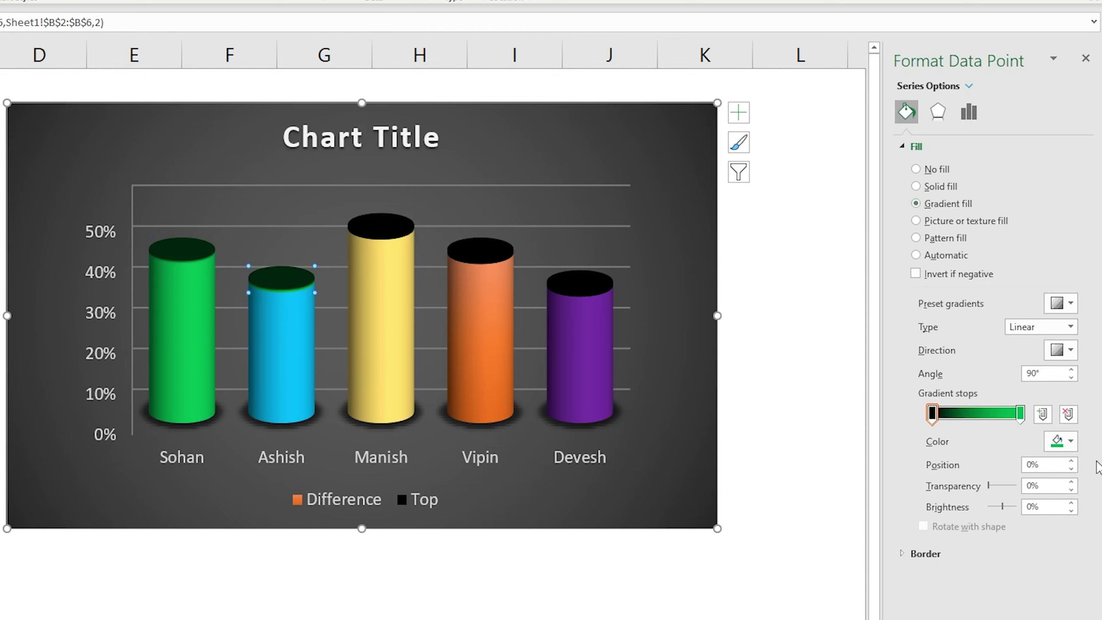
left_click(1064, 442)
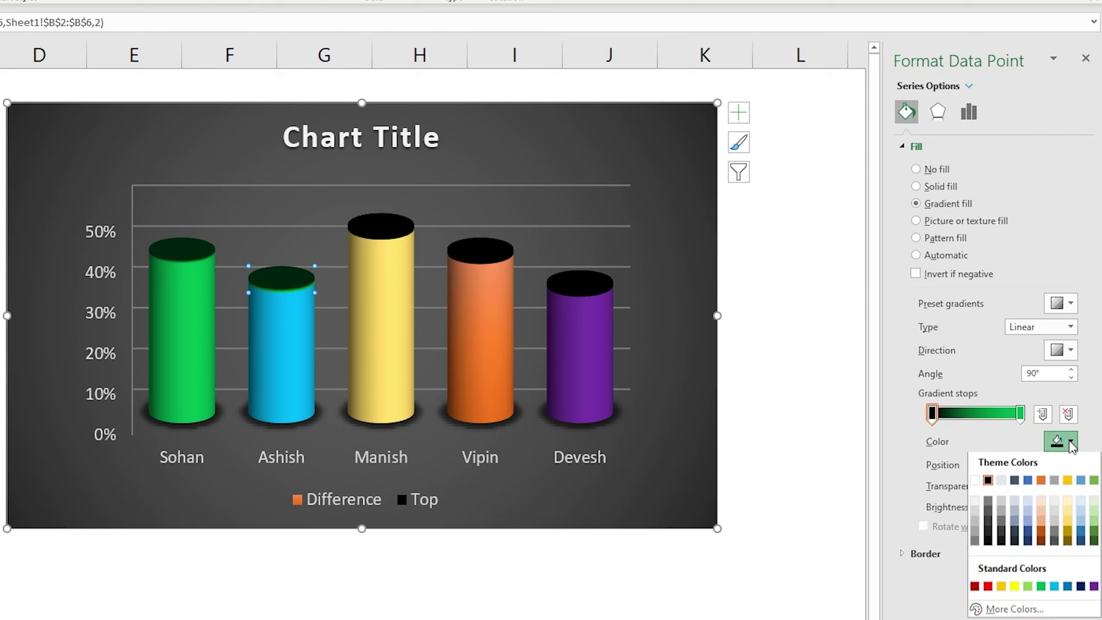
left_click(1020, 414)
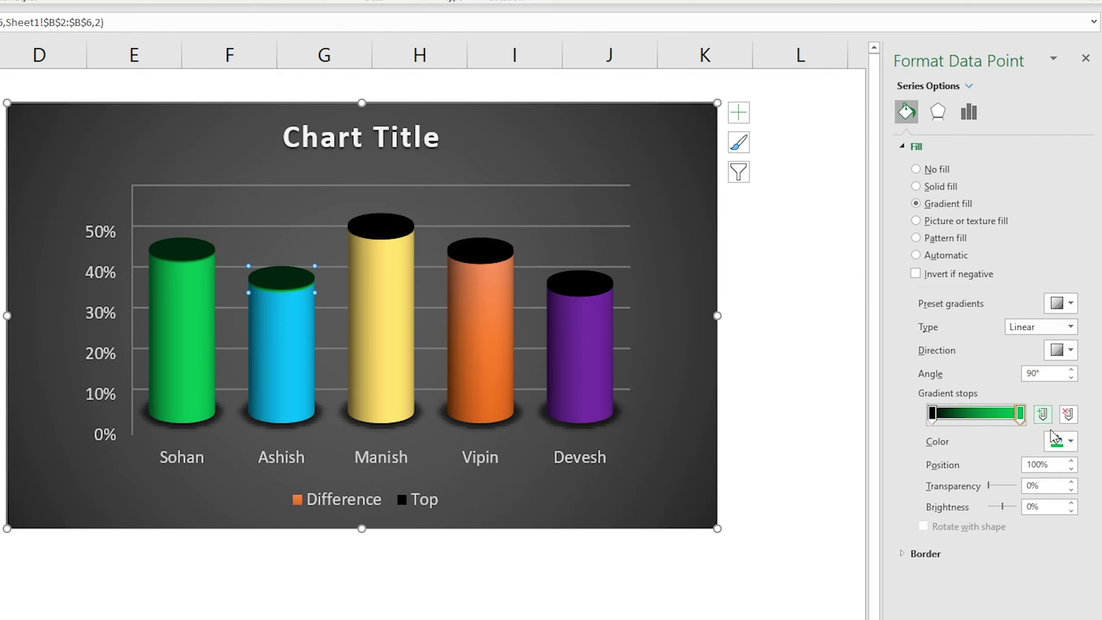
left_click(1064, 442)
left_click(1054, 588)
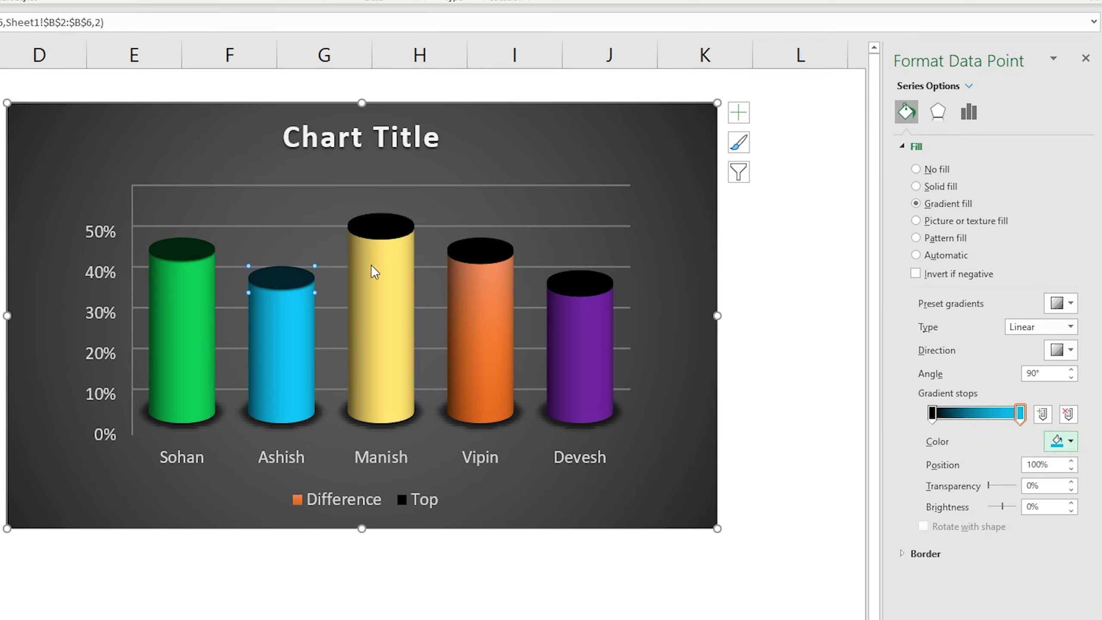
left_click(381, 239)
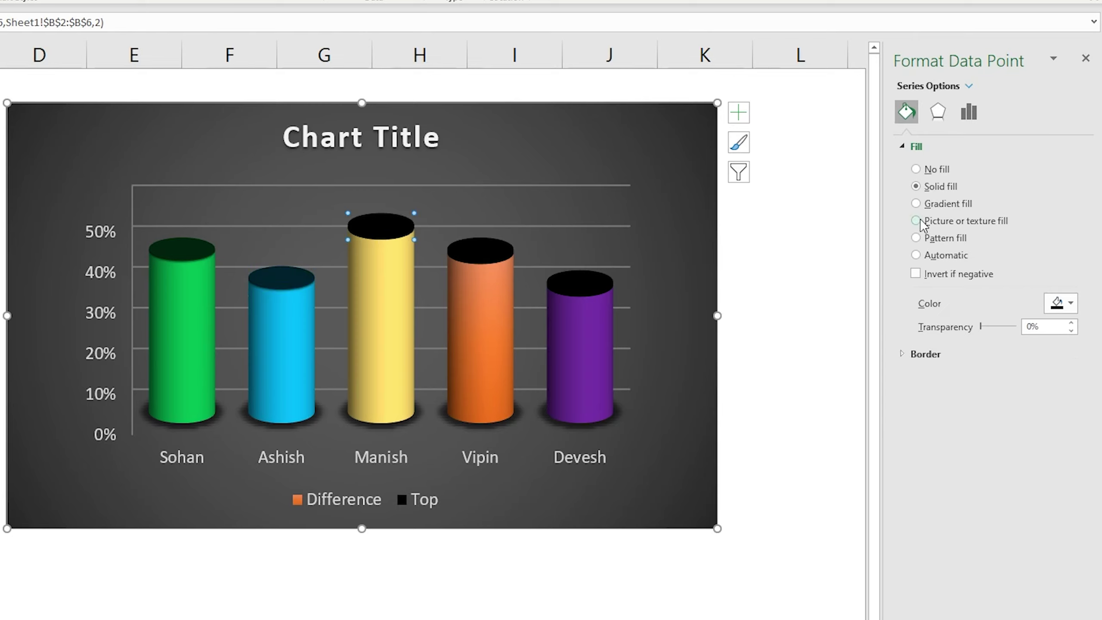
left_click(916, 203)
left_click(1020, 414)
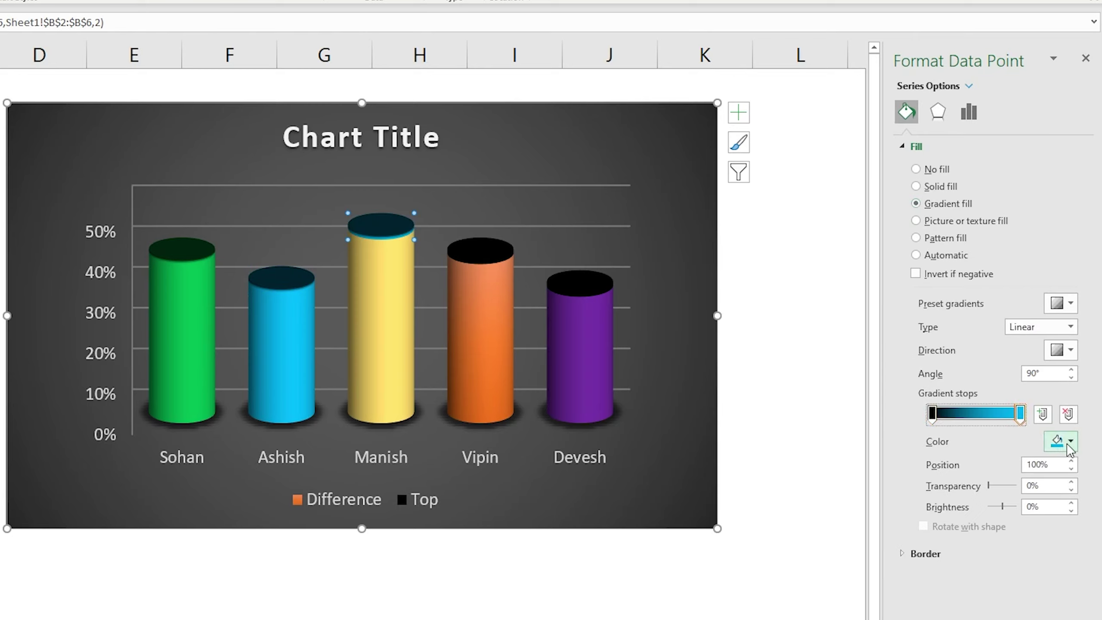
left_click(1064, 442)
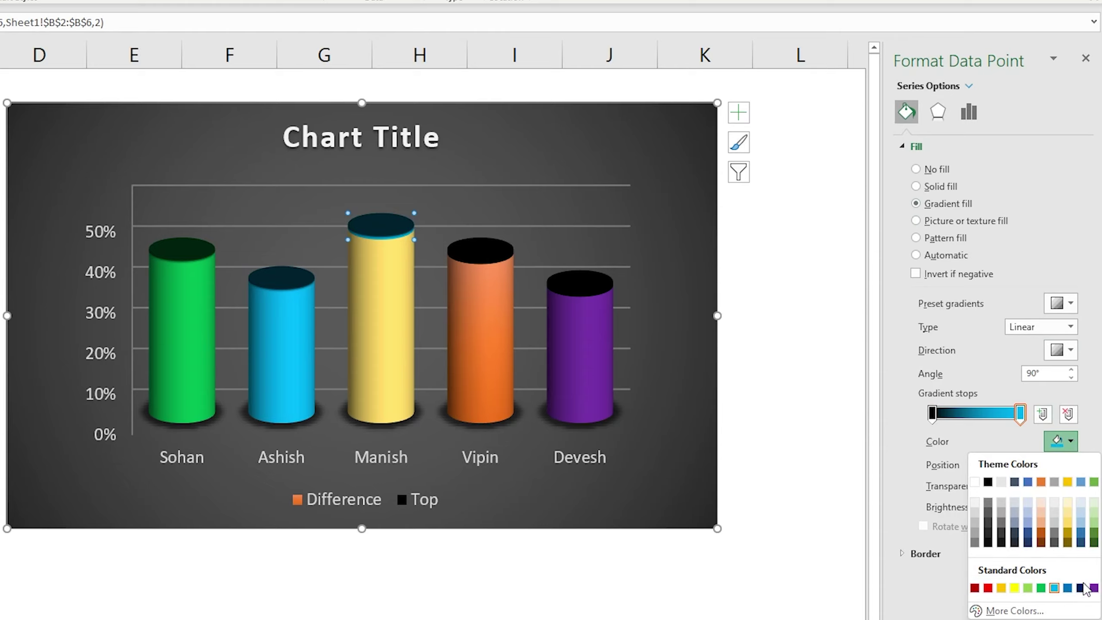
left_click(1067, 522)
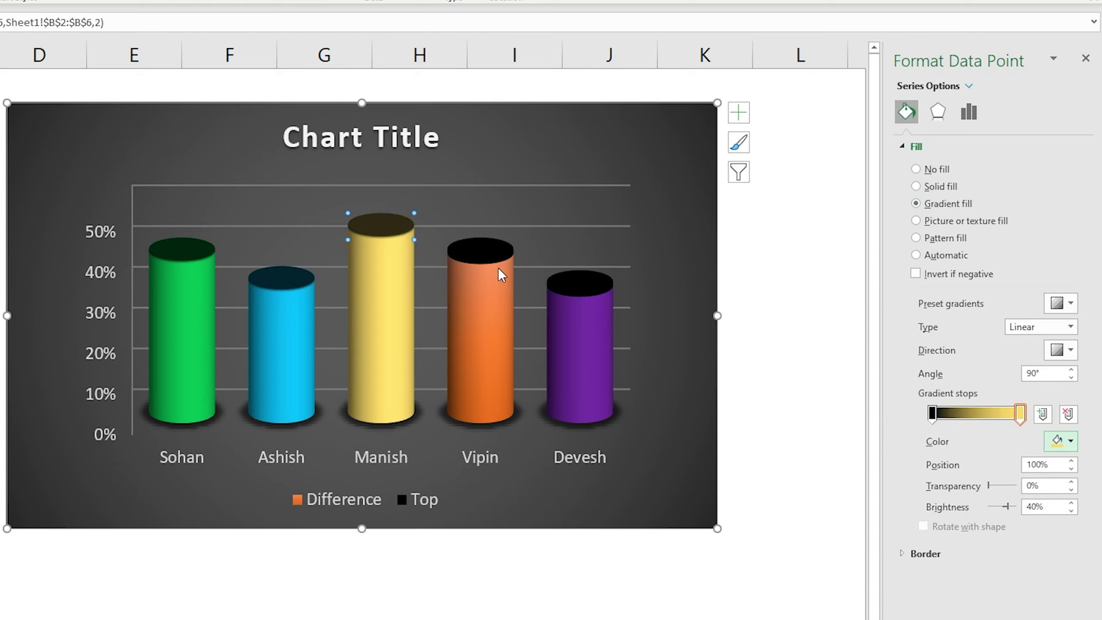
Step: Give Vipin's cap a black-to-orange gradient and Devesh's a black-to-purple gradient
left_click(488, 260)
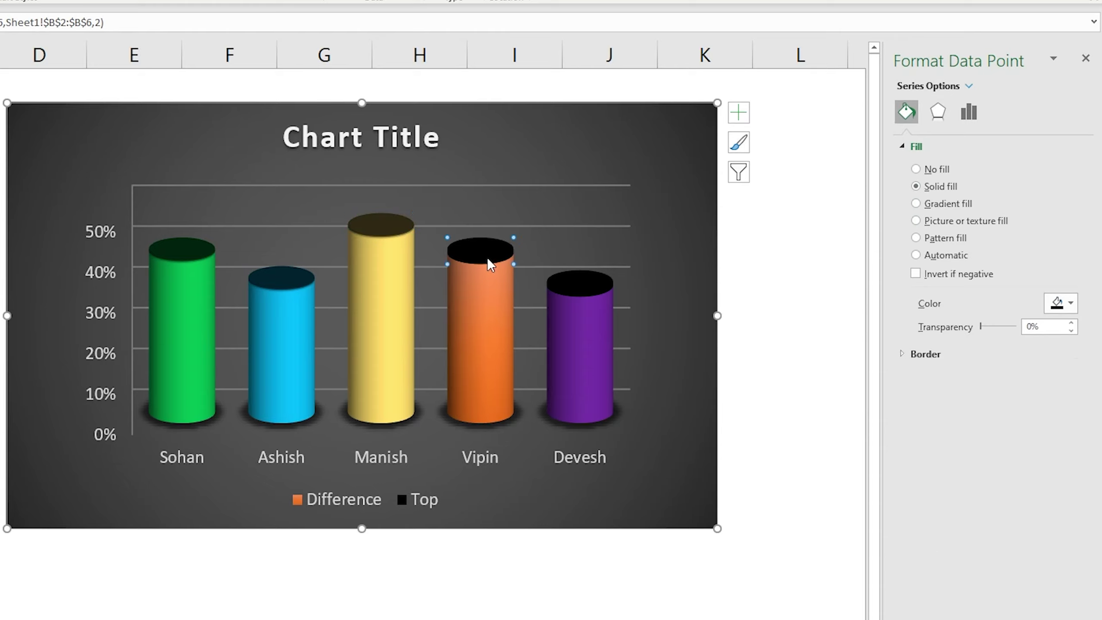
left_click(932, 204)
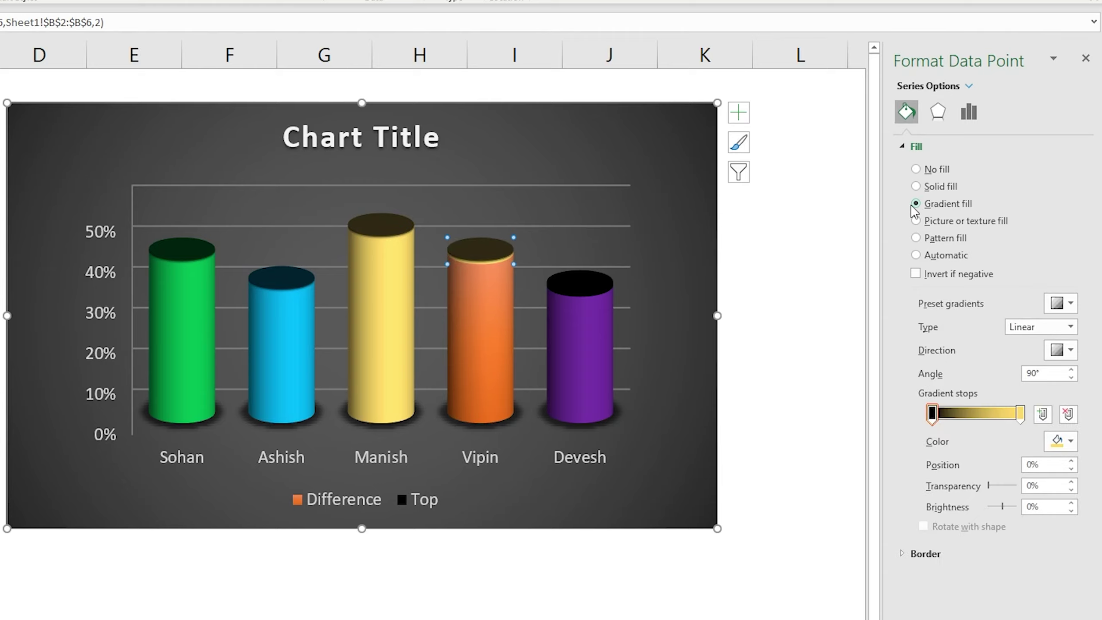
left_click(1071, 452)
left_click(1046, 484)
left_click(583, 286)
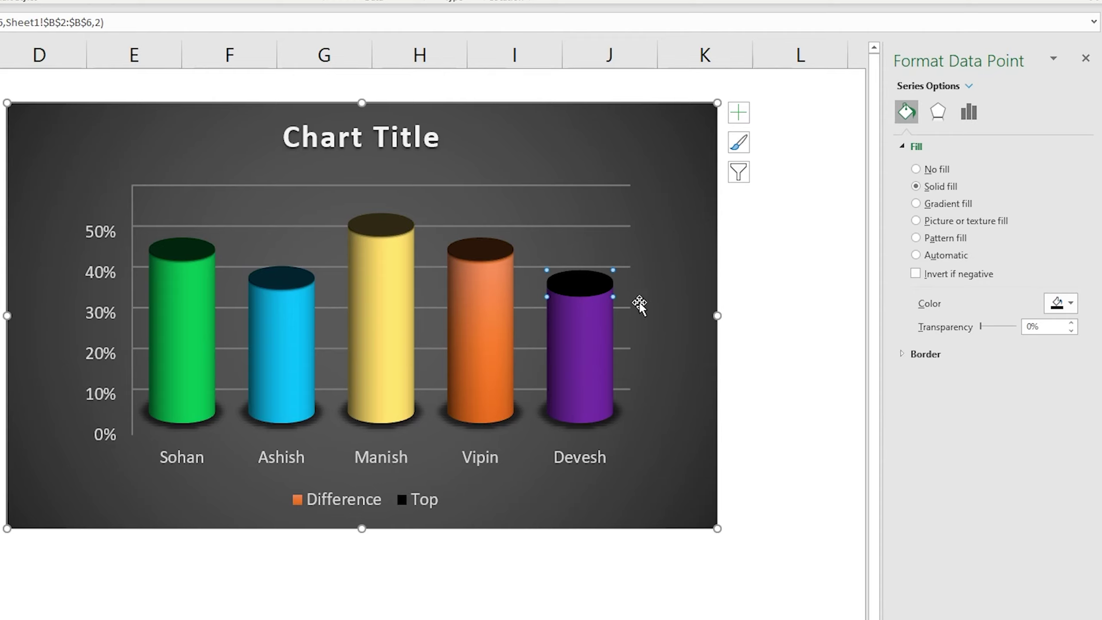
left_click(916, 203)
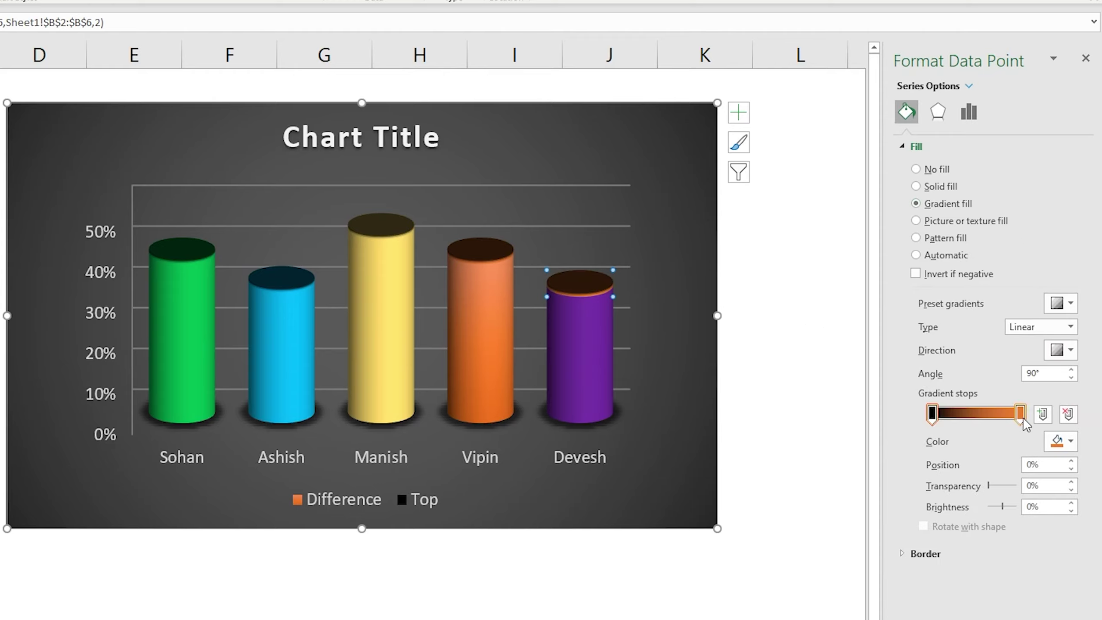
left_click(1020, 413)
left_click(1059, 442)
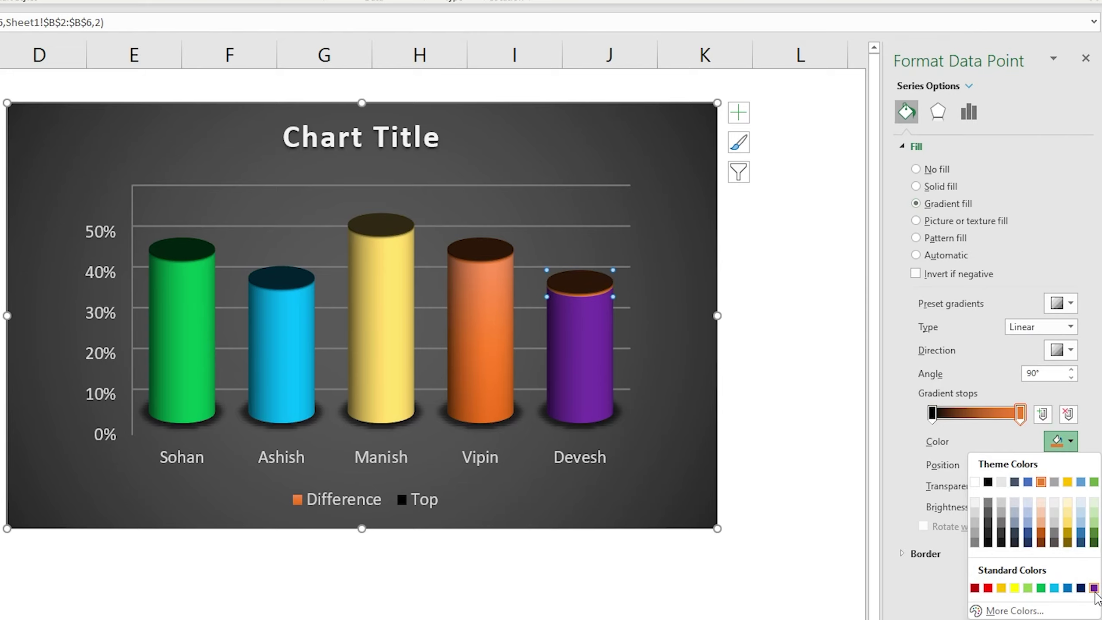
left_click(1094, 588)
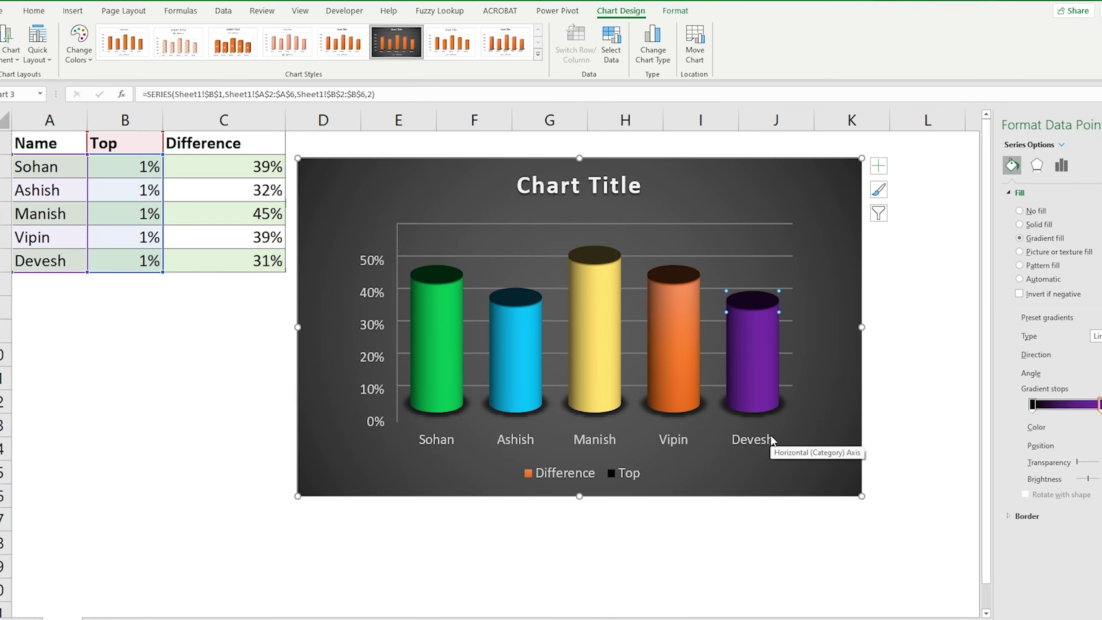
Step: Recalculate the RANDBETWEEN values from C2 with F9 until Difference reads 32%, 37%, 45%, 42%, 38%
left_click(236, 172)
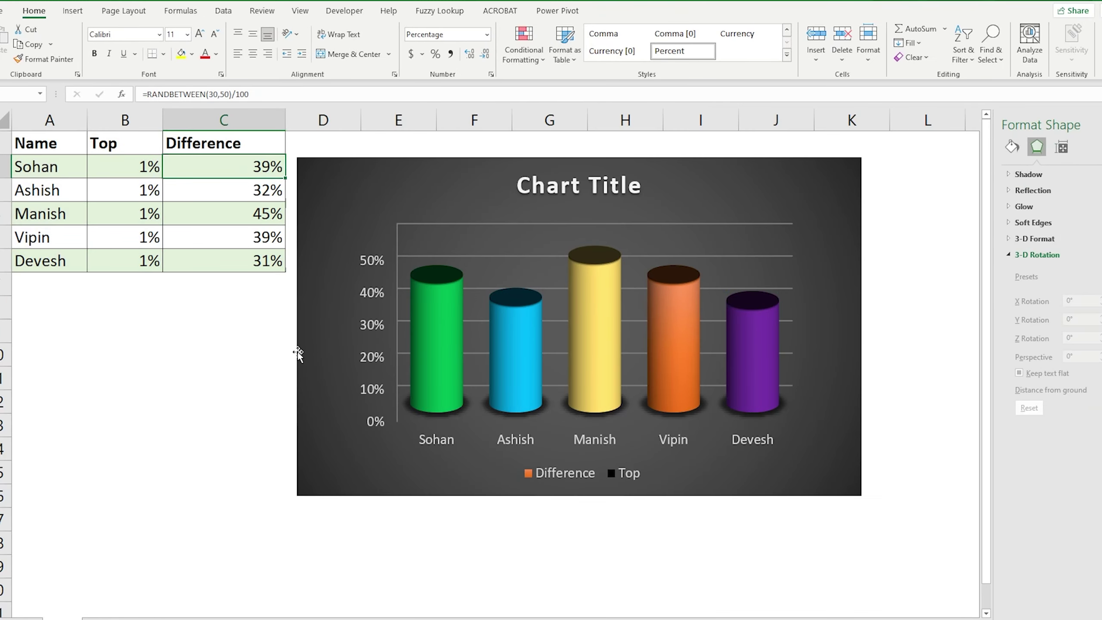
key("F9")
key("F9")
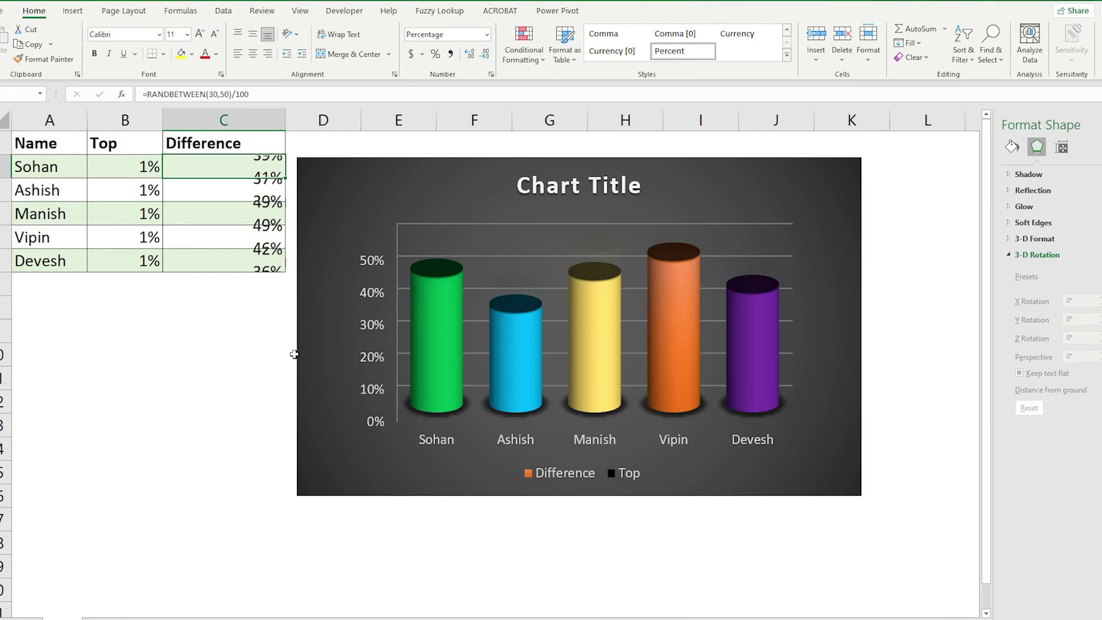
key("F9")
key("F9")
key("F9")
key("F9")
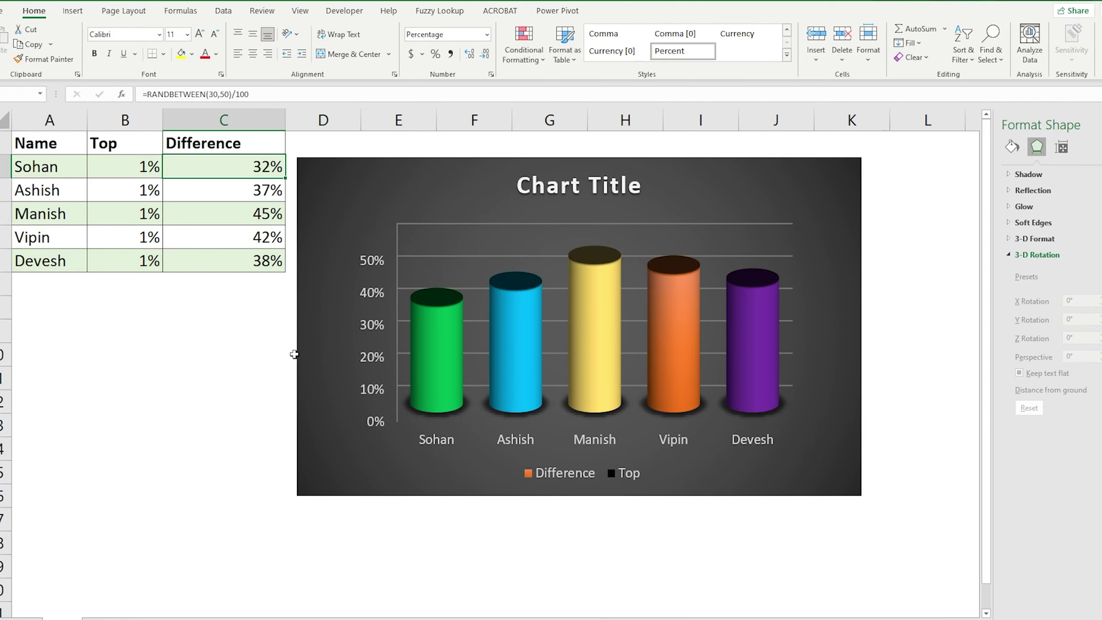
key("F9")
key("F9")
key("F9")
key("F9")
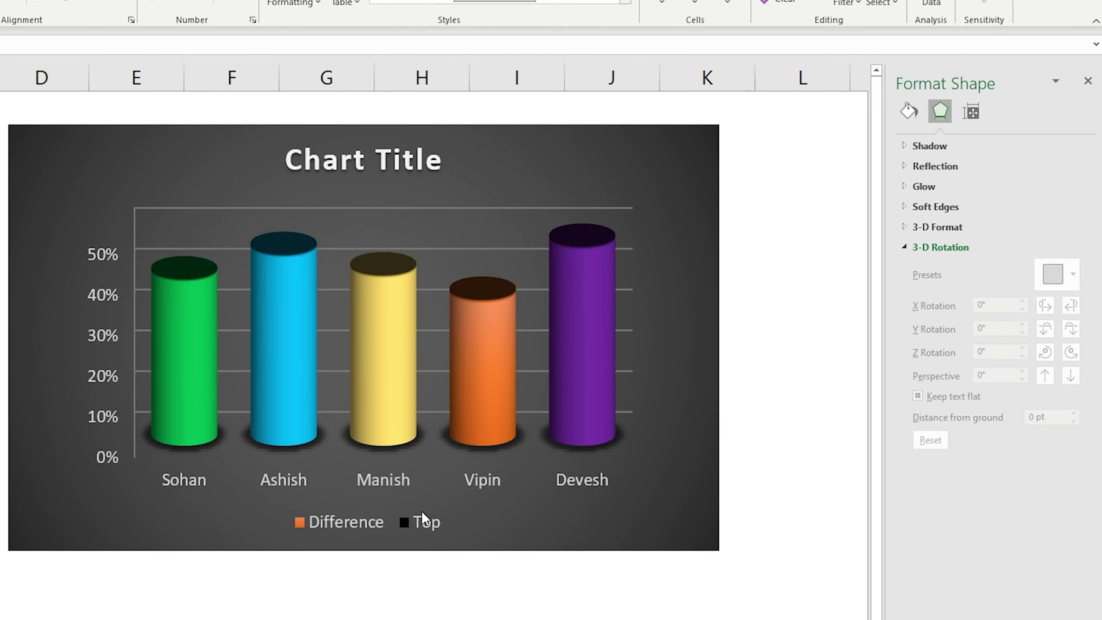
left_click(658, 174)
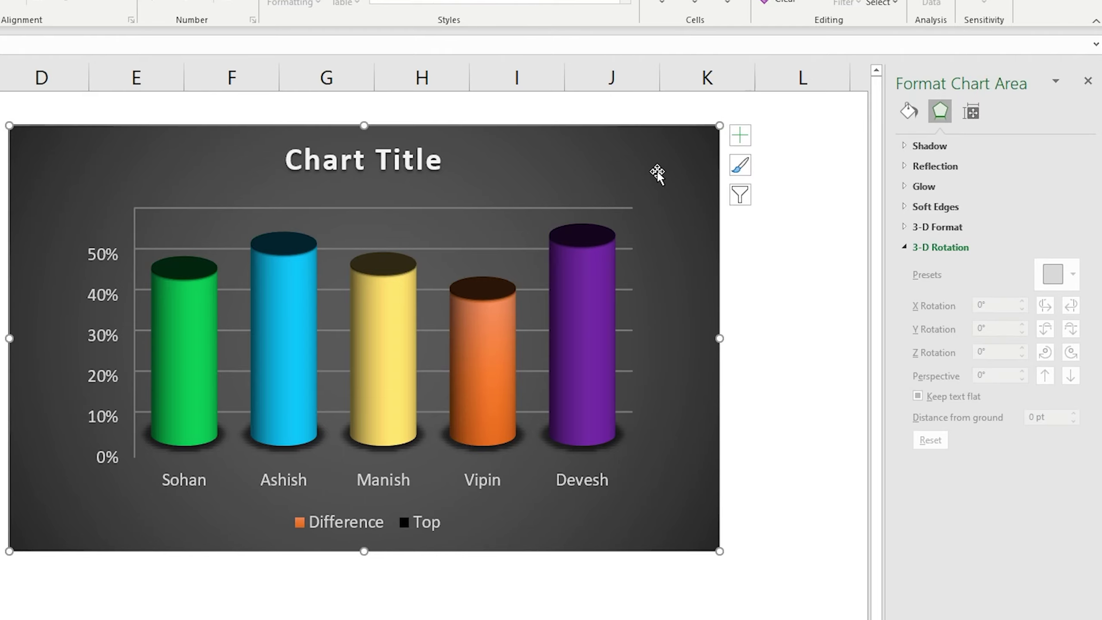
left_click(743, 139)
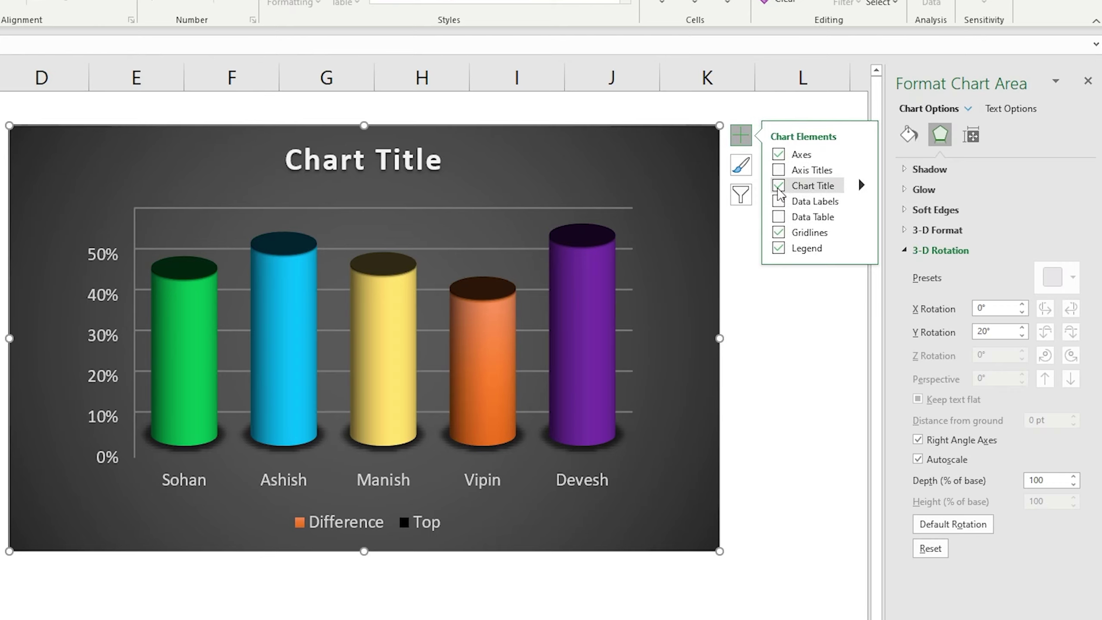
left_click(778, 186)
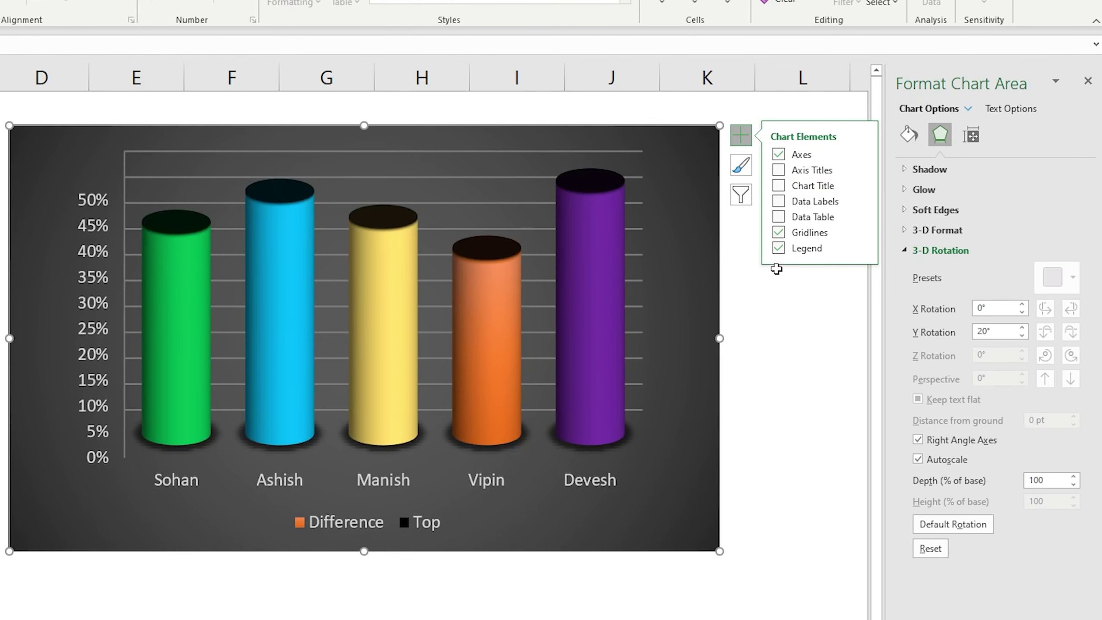
left_click(778, 249)
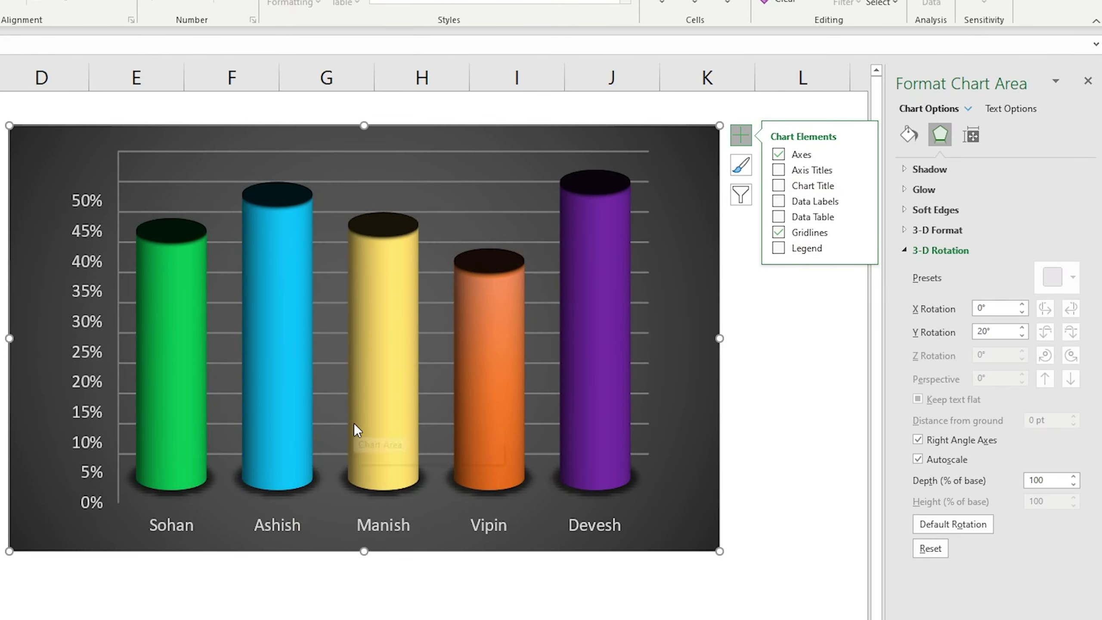
mouse_move(383, 413)
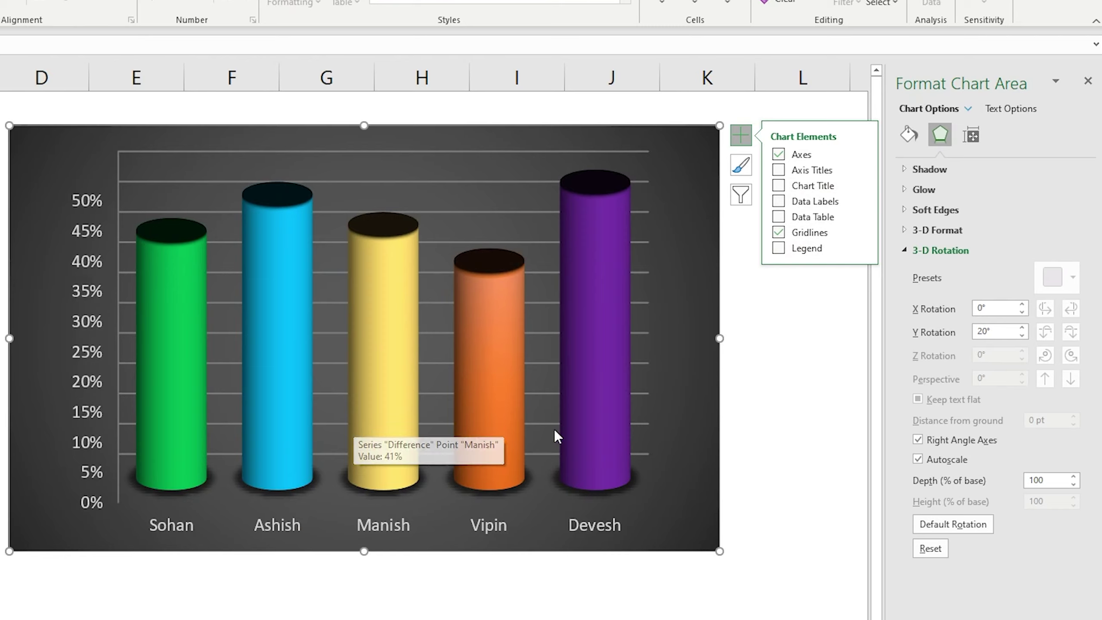
left_click(759, 456)
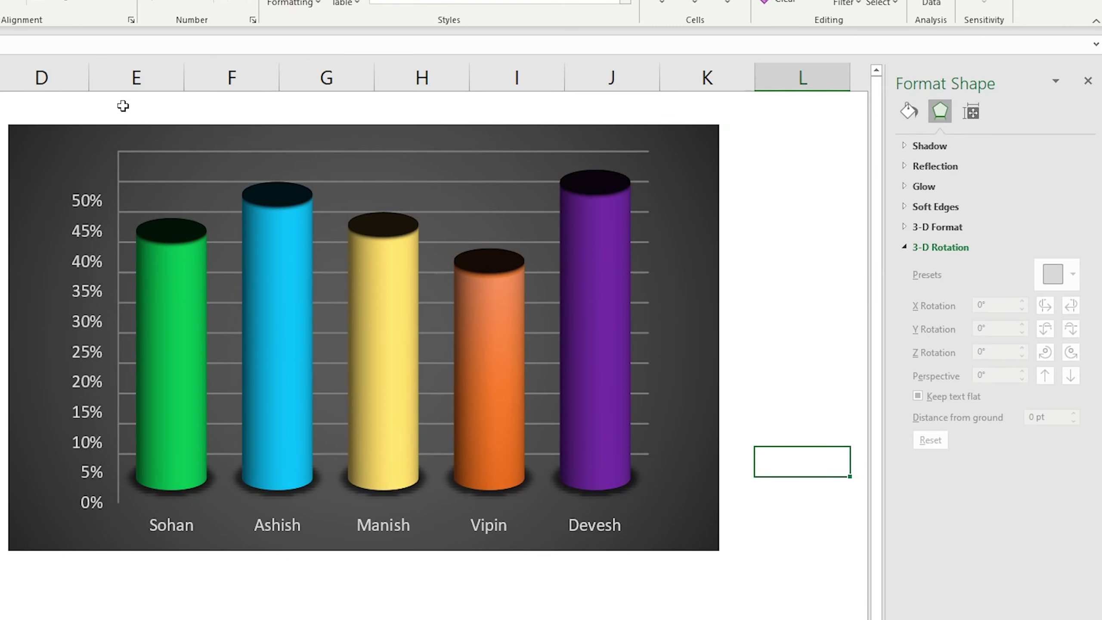
mouse_move(92, 81)
left_mouse_down()
mouse_move(430, 124)
mouse_move(713, 126)
left_mouse_up()
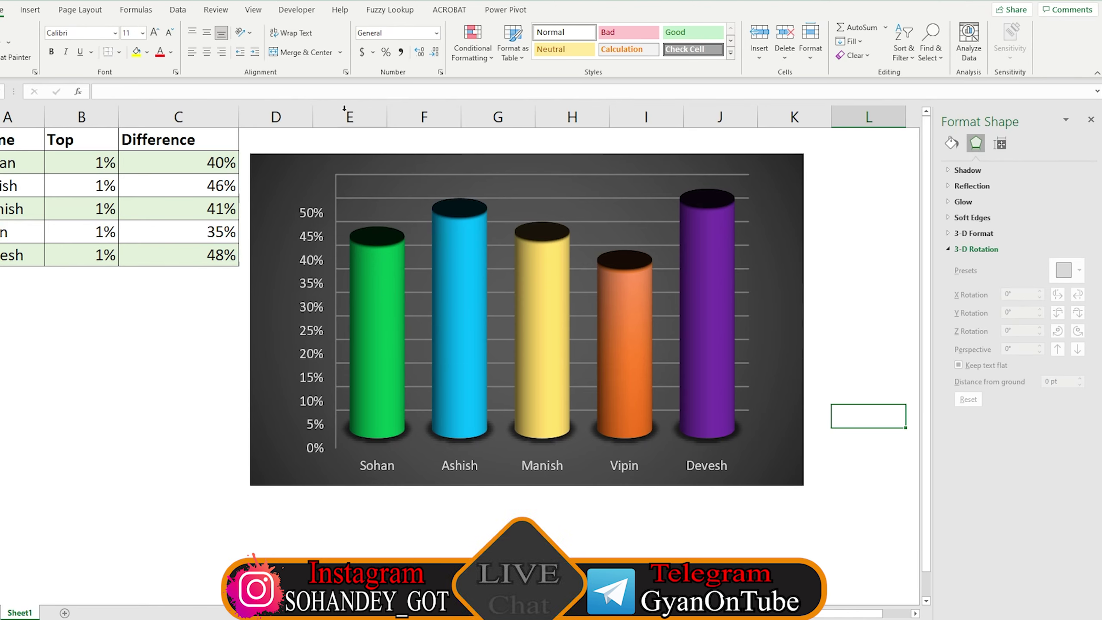
Step: Draw a 2.76" by 0.5" rectangle over the Sohan cylinder from above the chart to its base
left_click(30, 9)
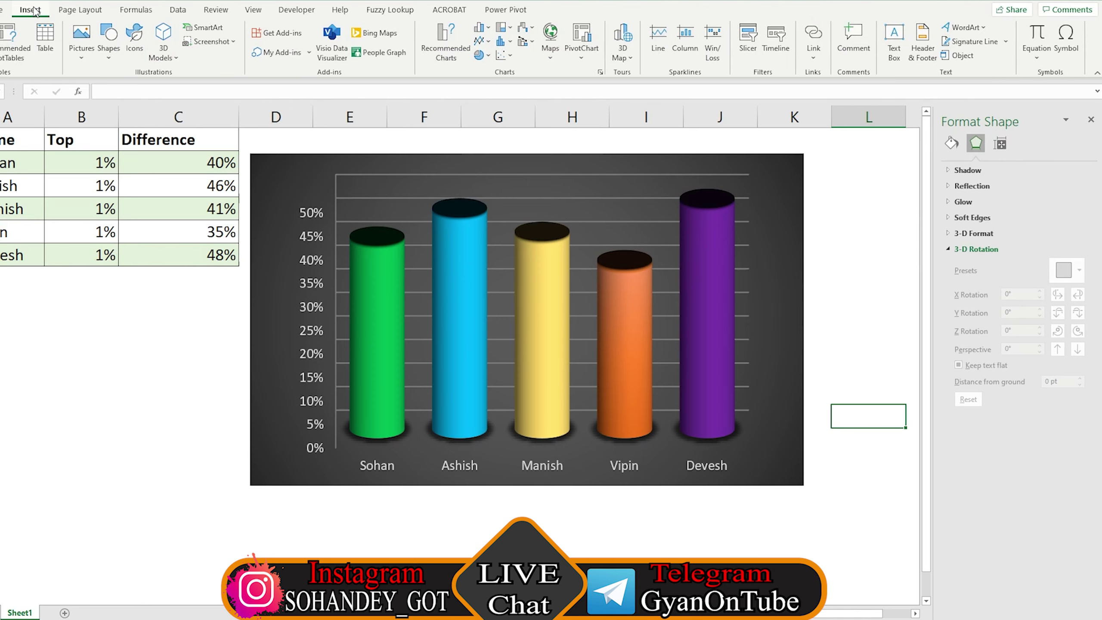
left_click(107, 60)
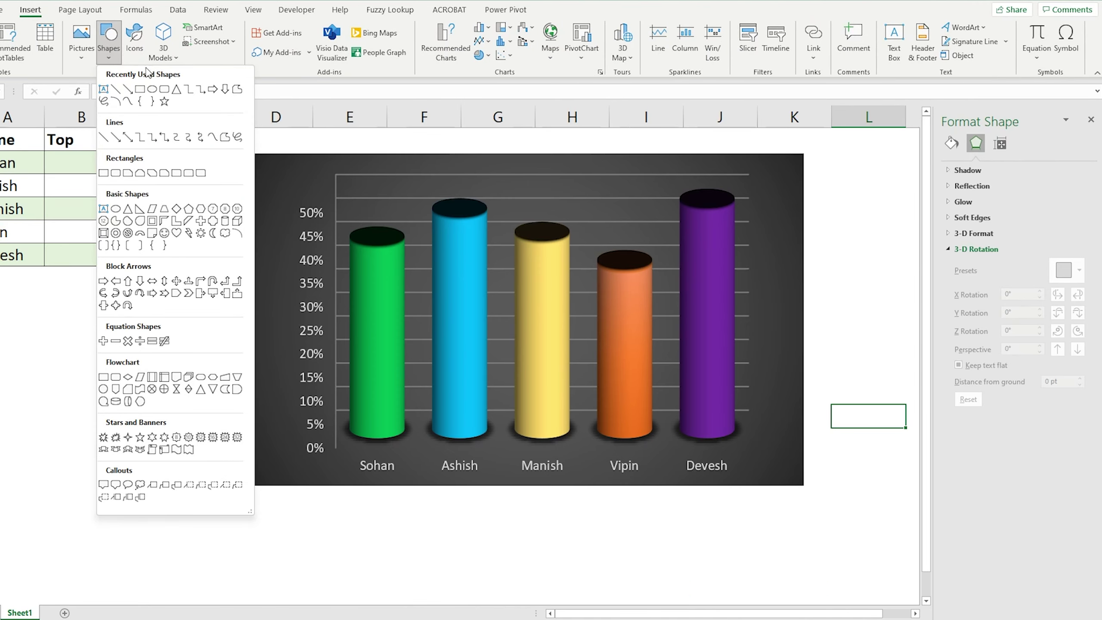
left_click(140, 90)
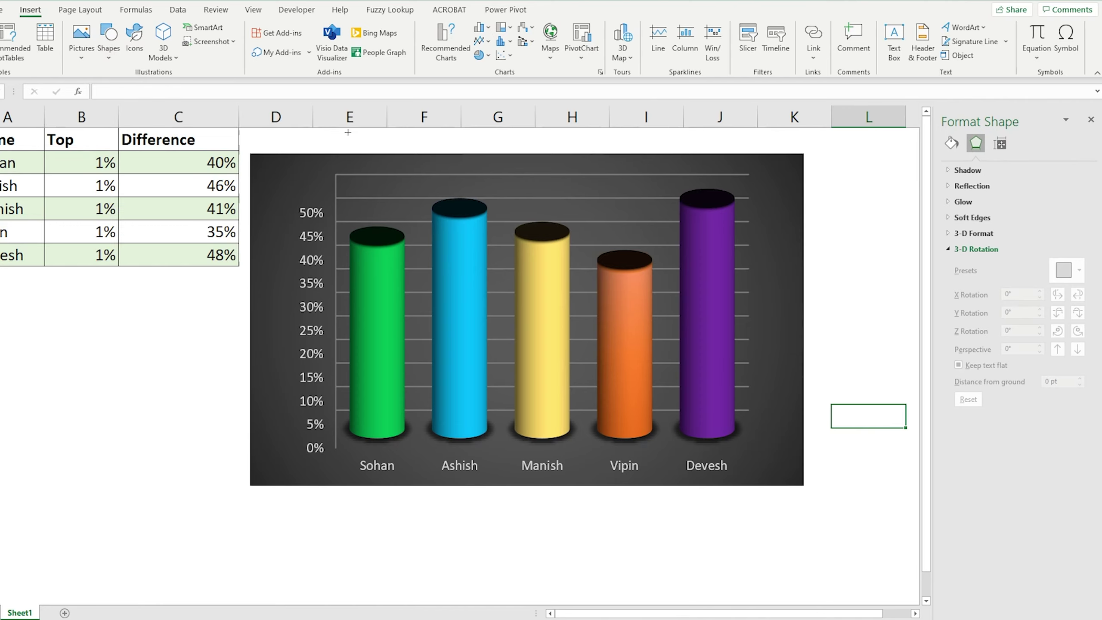
left_click_drag(348, 133, 404, 437)
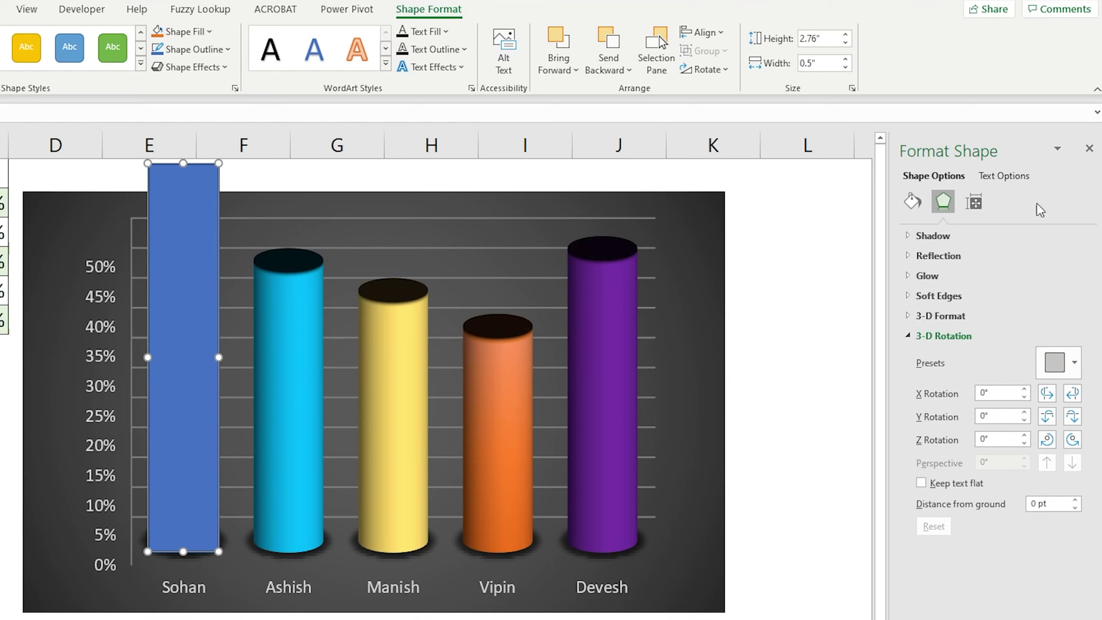
Step: Remove the Sohan rectangle's outline and set its fill transparency to 80%
left_click(913, 201)
left_click(914, 405)
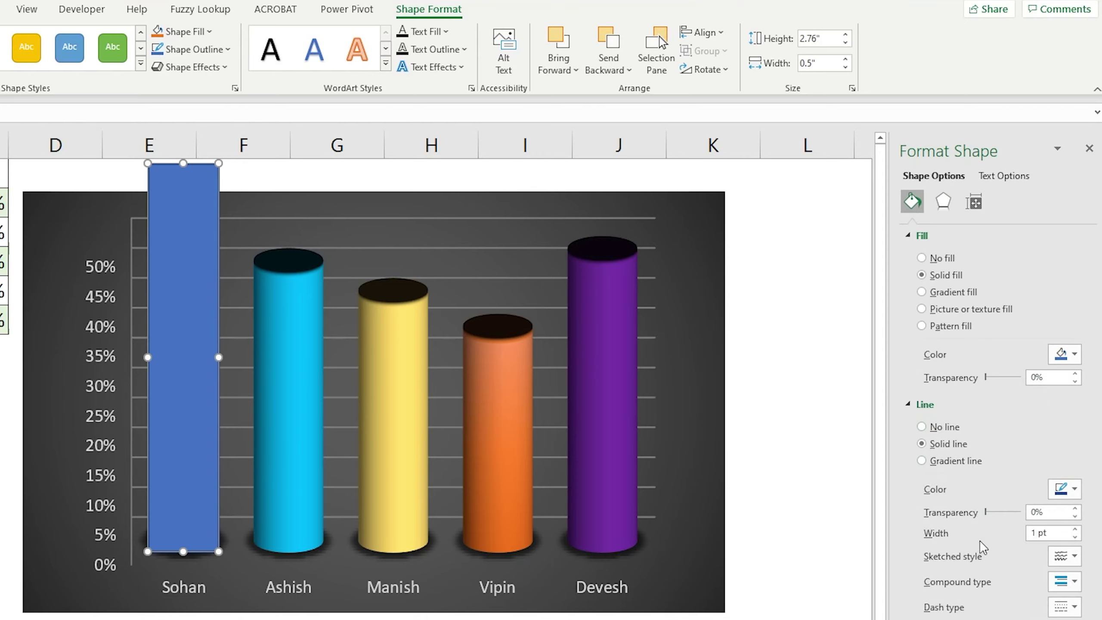
left_click(922, 426)
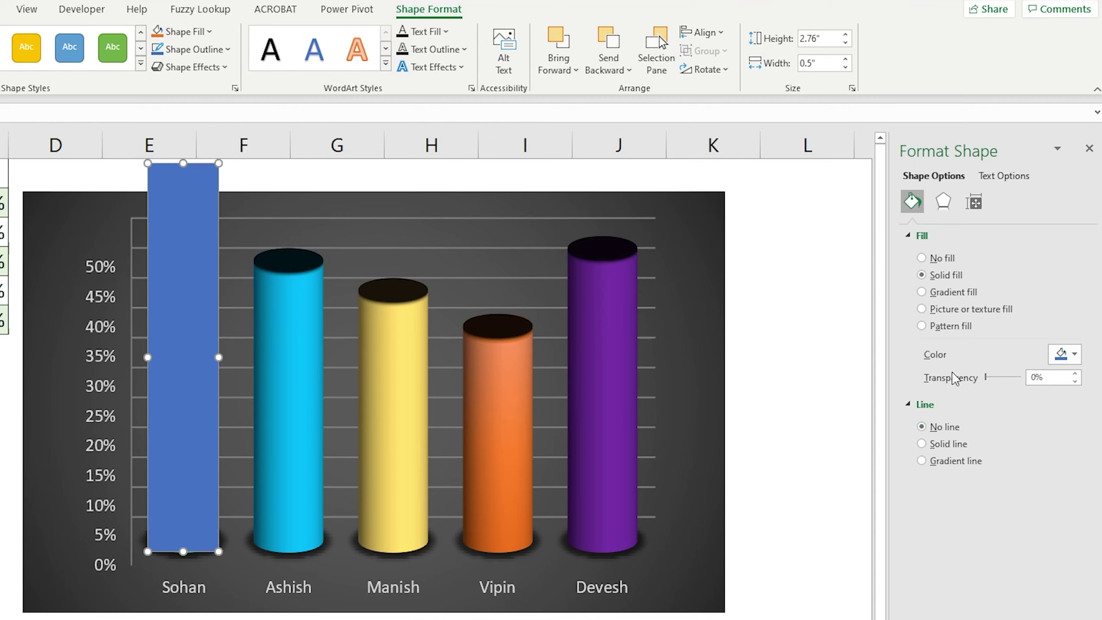
double_click(1045, 378)
type("75")
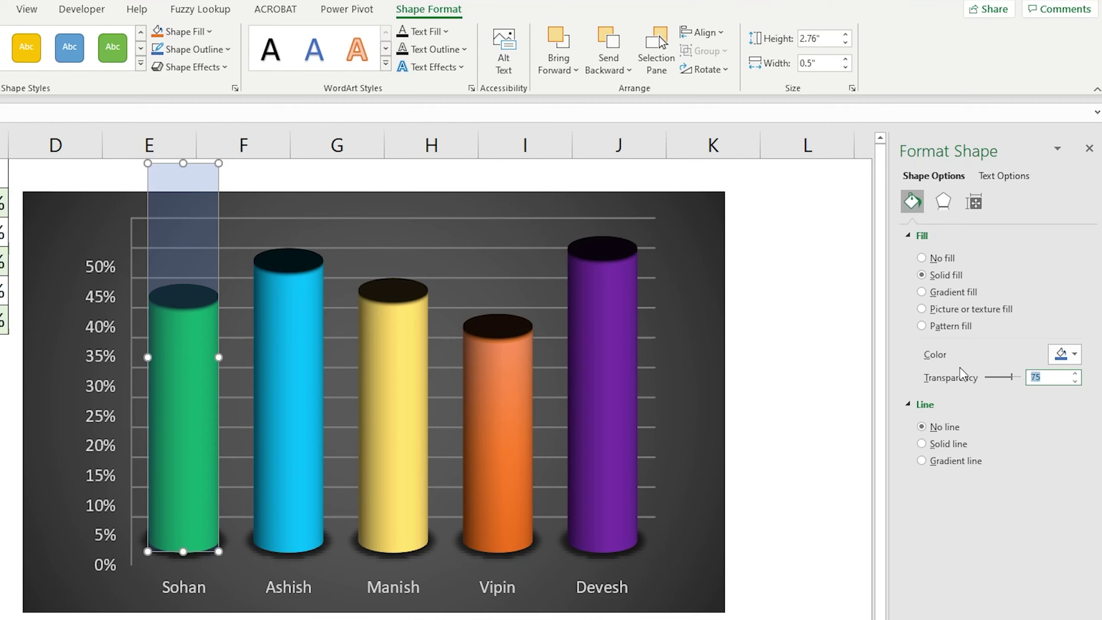
type("80")
Step: Change the translucent rectangle's fill colour to black
left_click(308, 169)
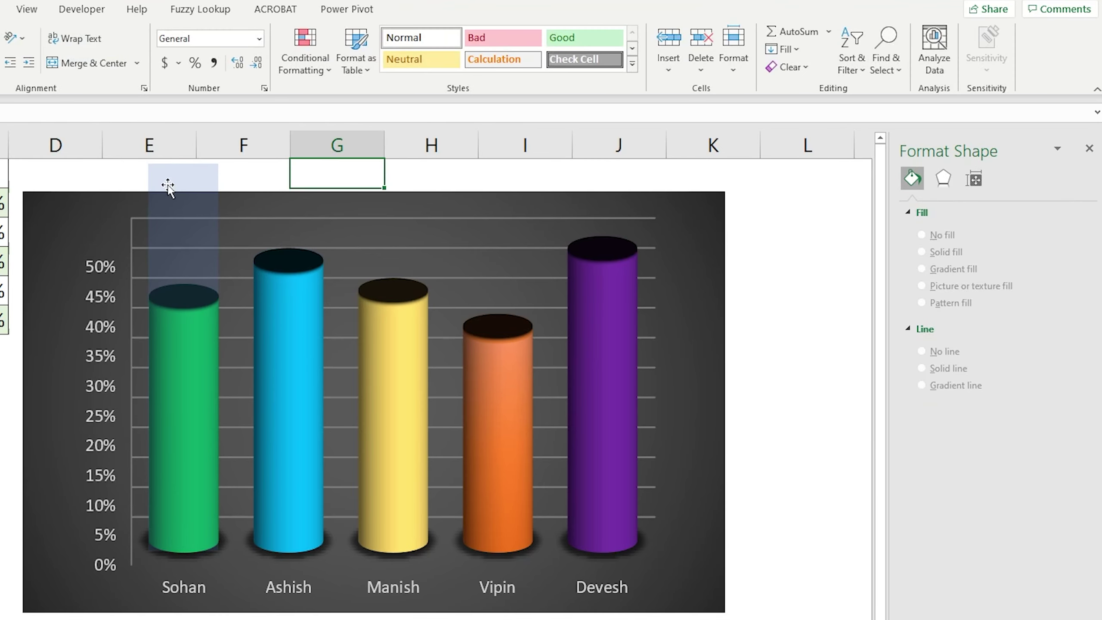
left_click(186, 195)
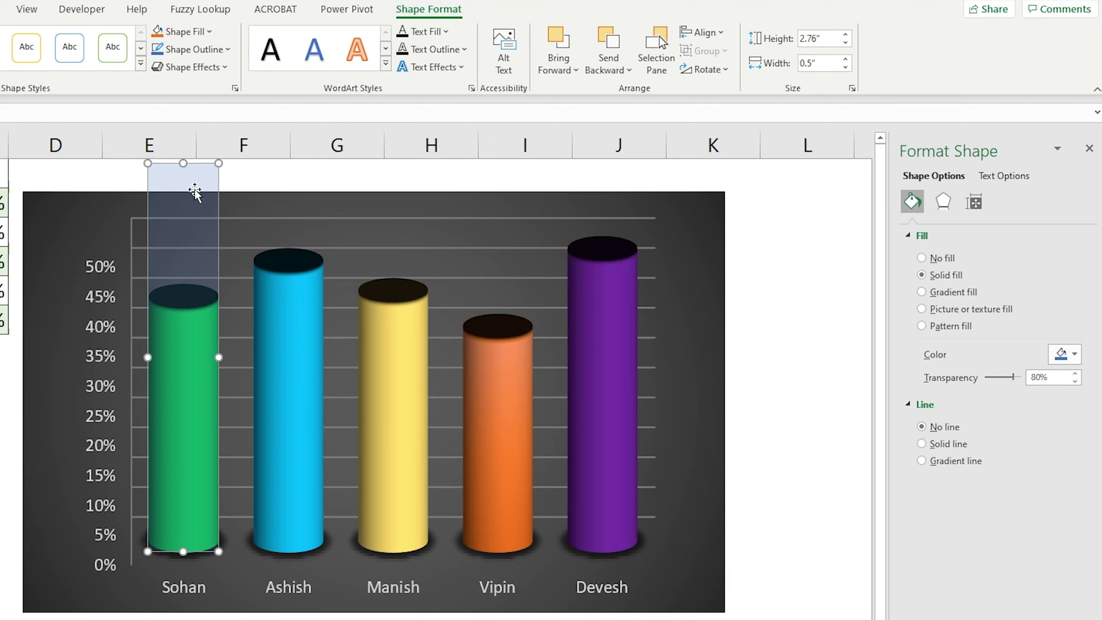
left_click(1066, 354)
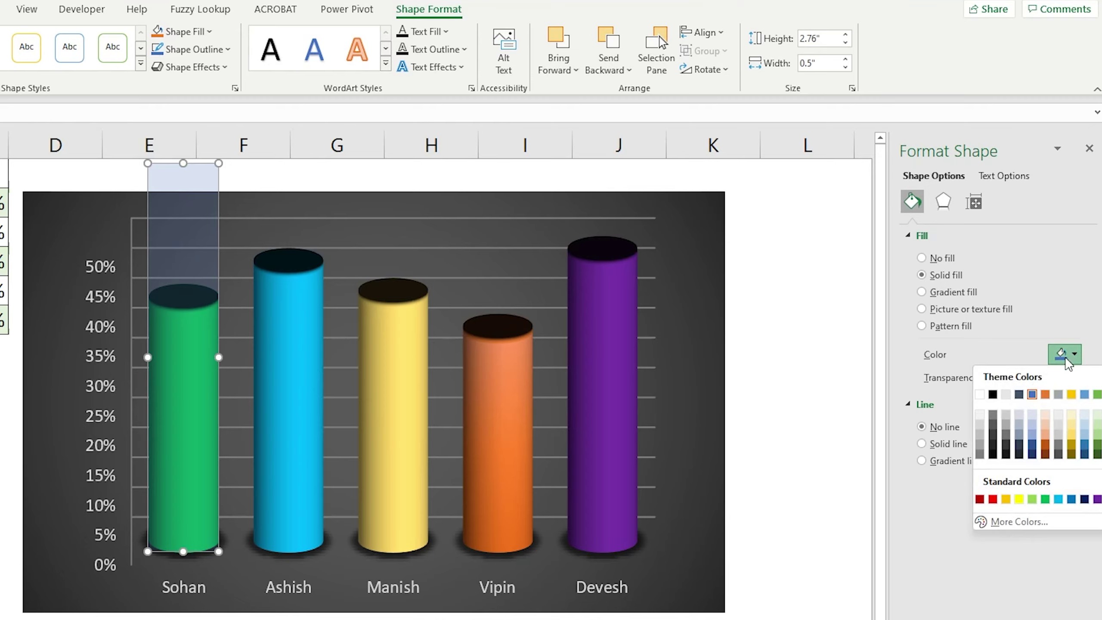
left_click(992, 395)
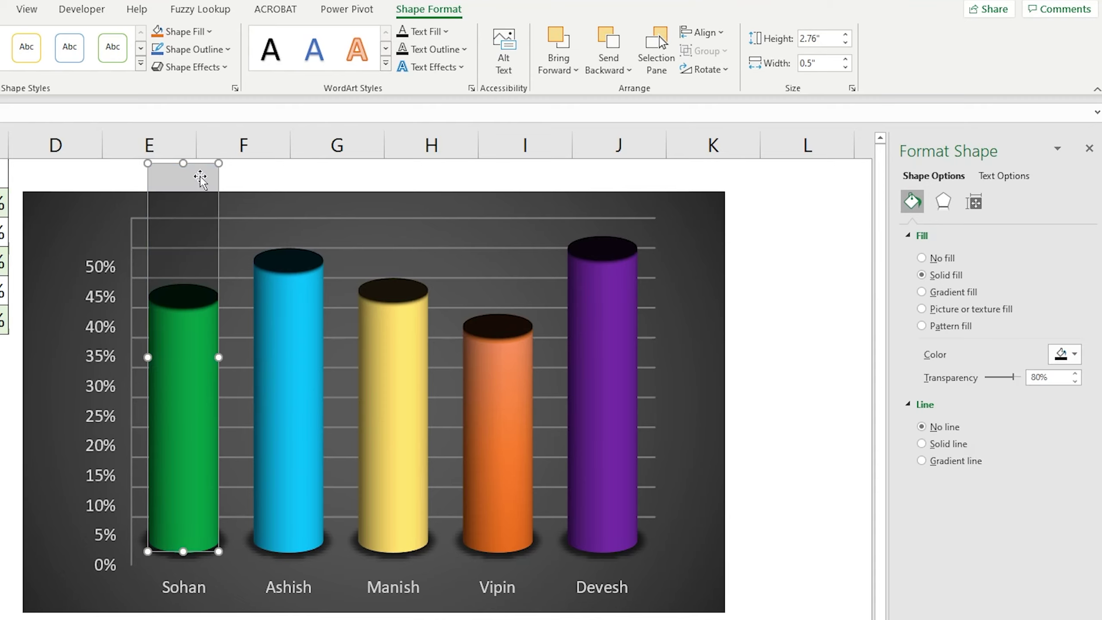
Step: Paste copies of the translucent overlay over the Ashish and Manish cylinders
left_click(291, 184)
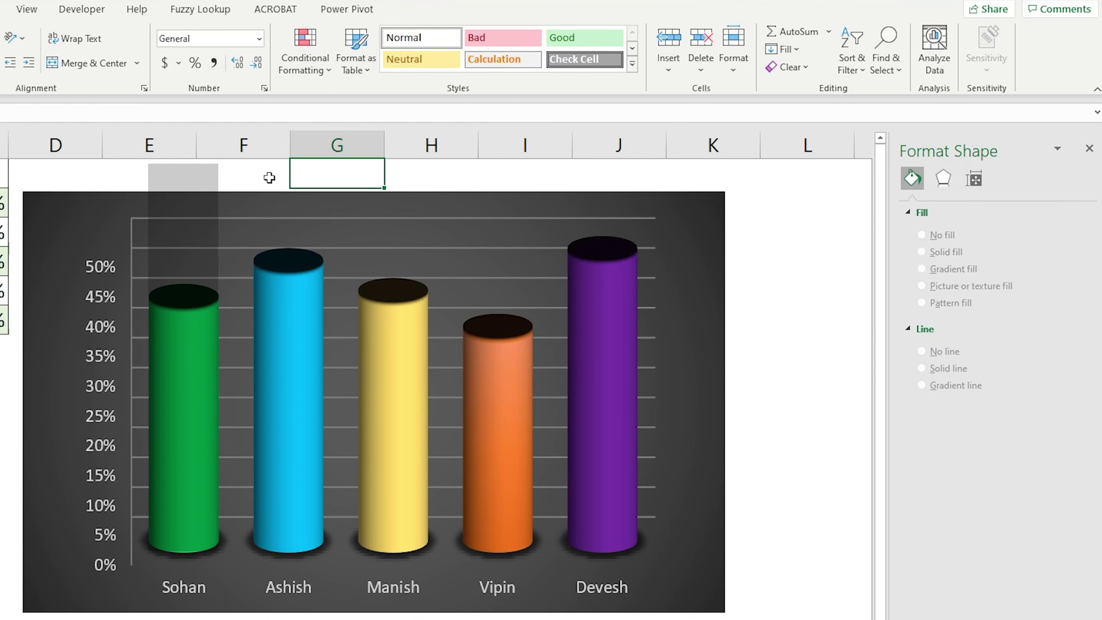
left_click(273, 177)
key("ctrl+v")
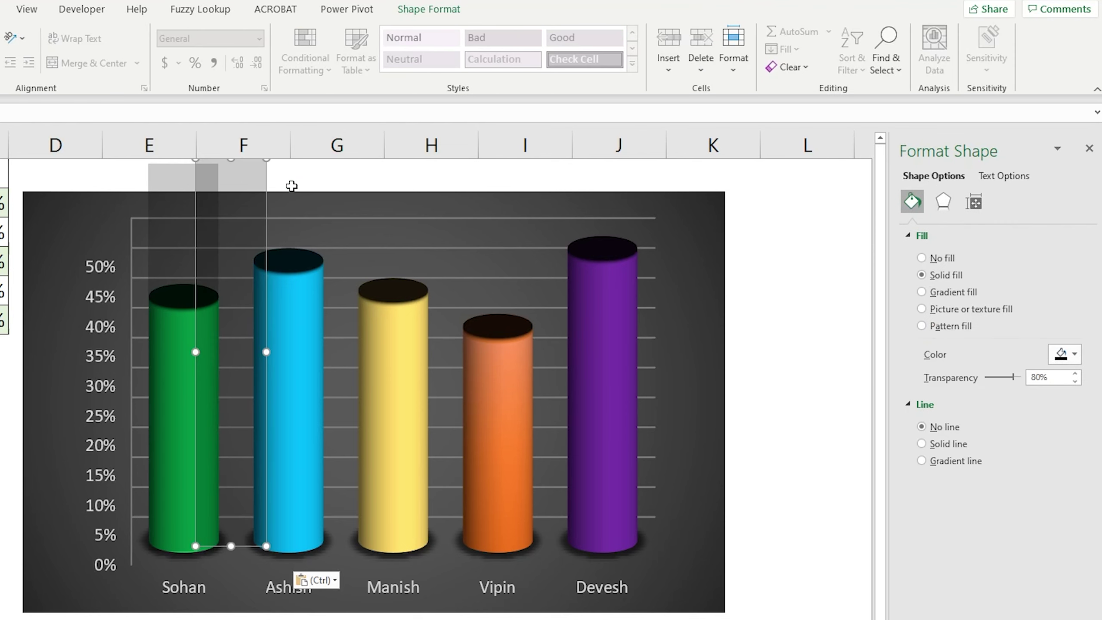
left_click_drag(221, 238, 282, 241)
left_click(390, 174)
key("ctrl+v")
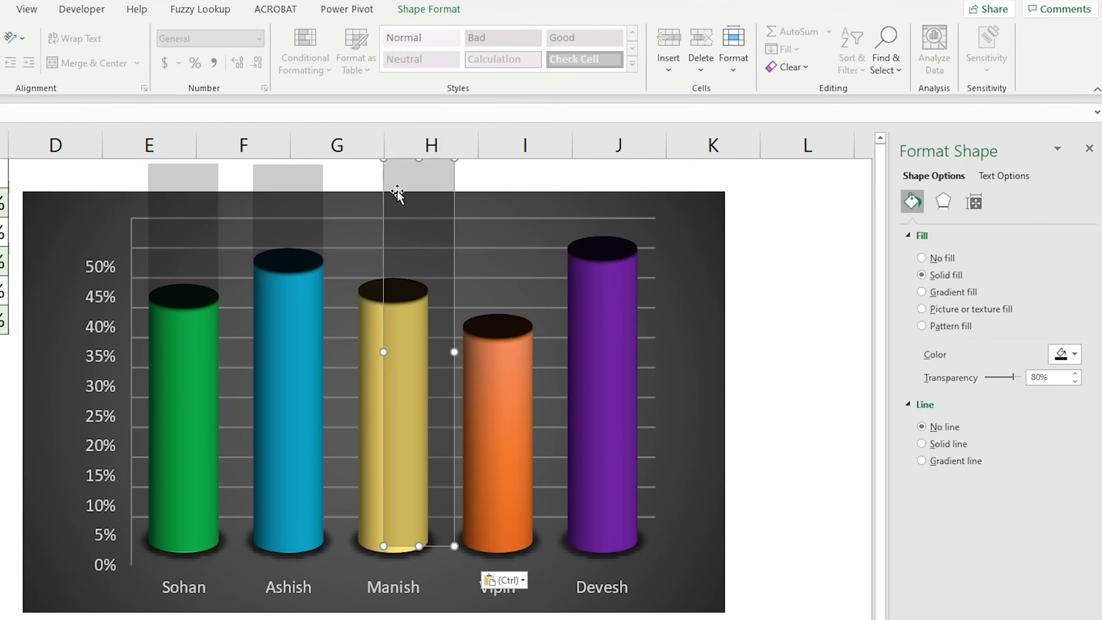
left_click_drag(426, 247, 406, 248)
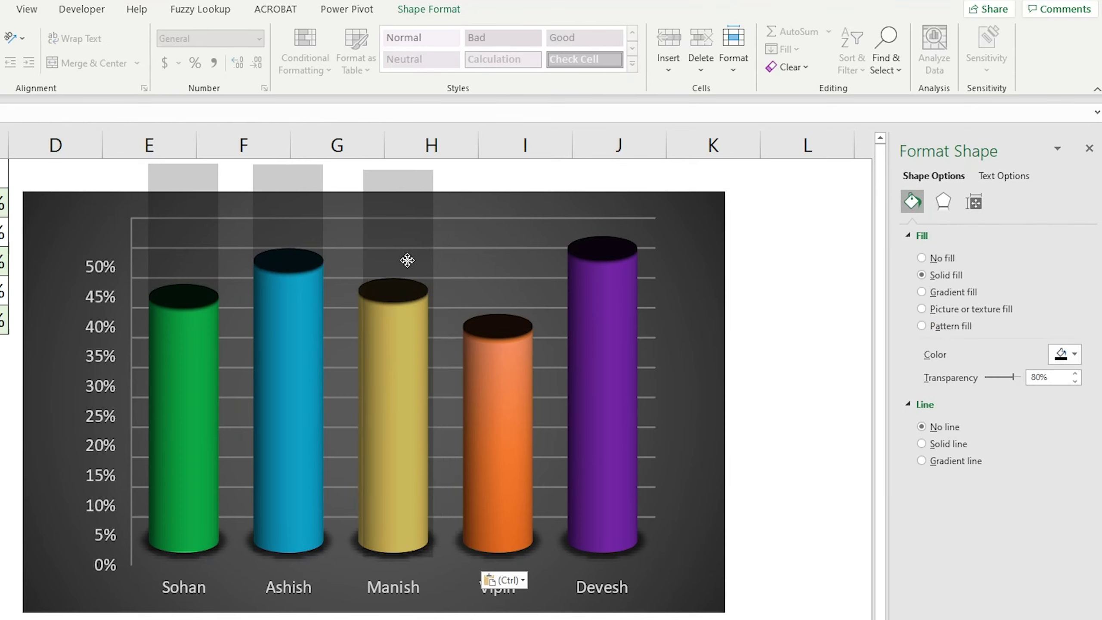
Step: Paste overlay copies over the Vipin and Devesh cylinders and align them precisely
left_click(500, 176)
key("ctrl+v")
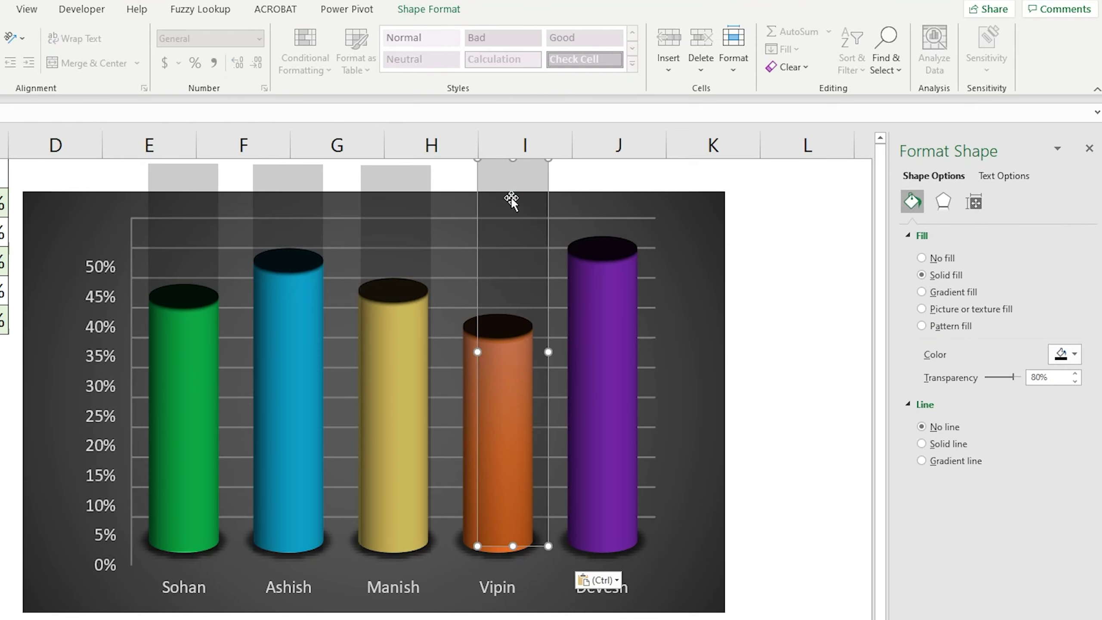
left_click_drag(510, 225, 503, 237)
left_click(608, 173)
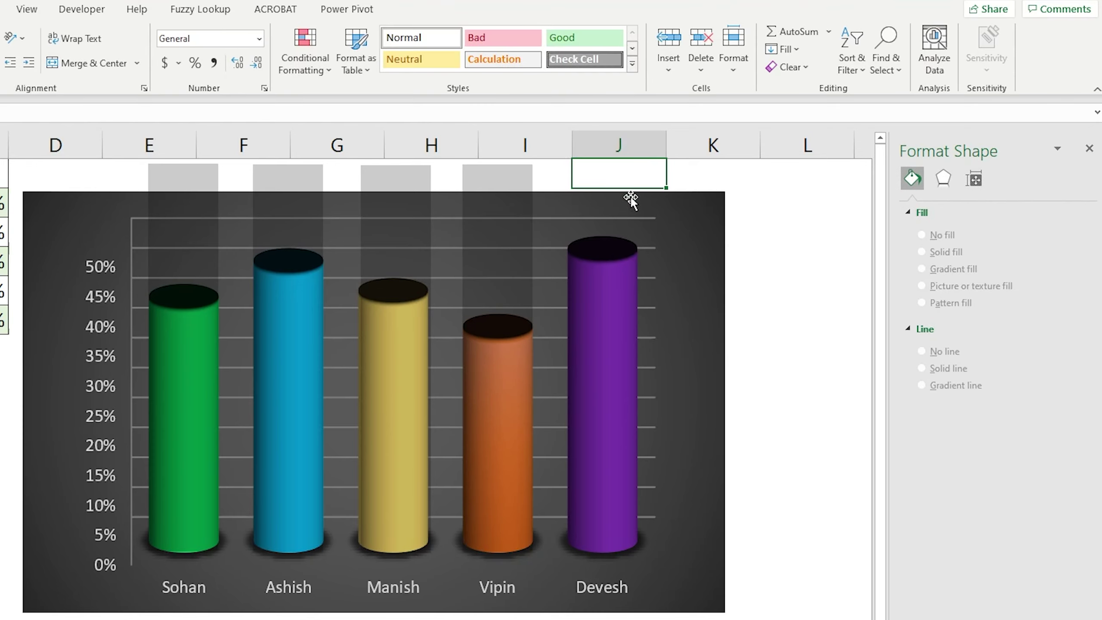
key("ctrl+v")
left_click_drag(611, 304, 613, 311)
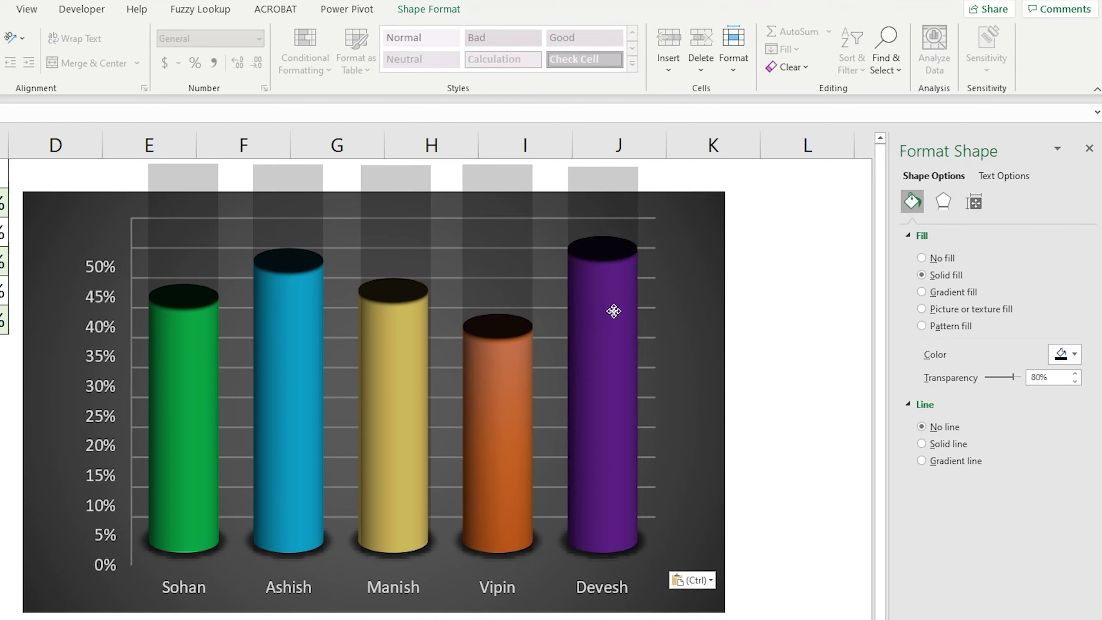
left_click_drag(613, 311, 615, 310)
left_click(614, 309)
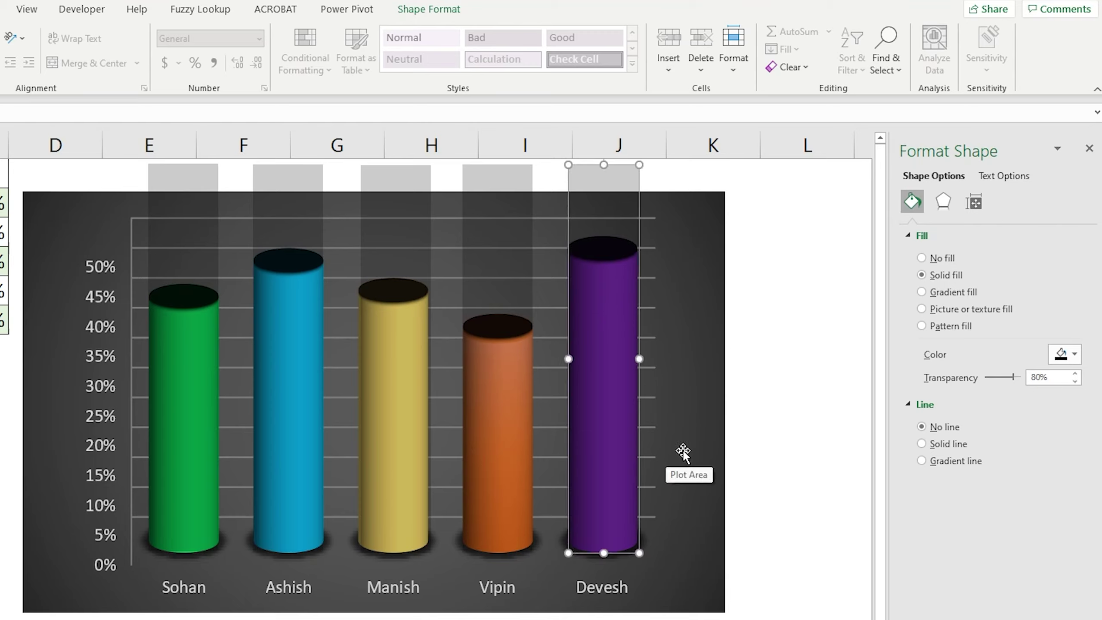
left_click(800, 376)
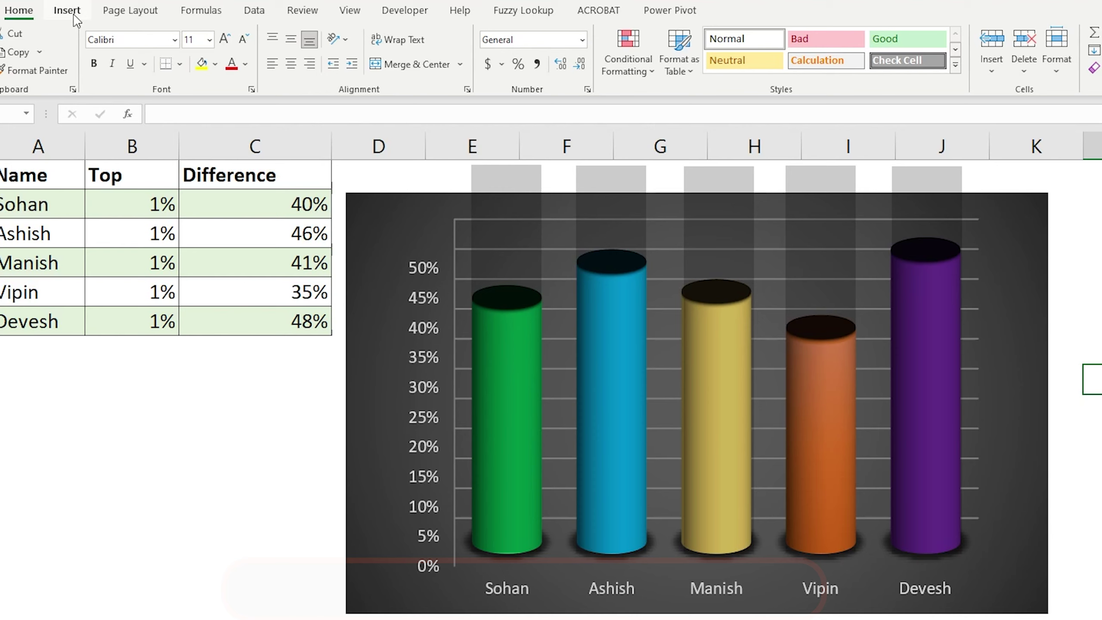
Step: Pick the Rectangle shape from Insert > Shapes for a header bar
left_click(67, 10)
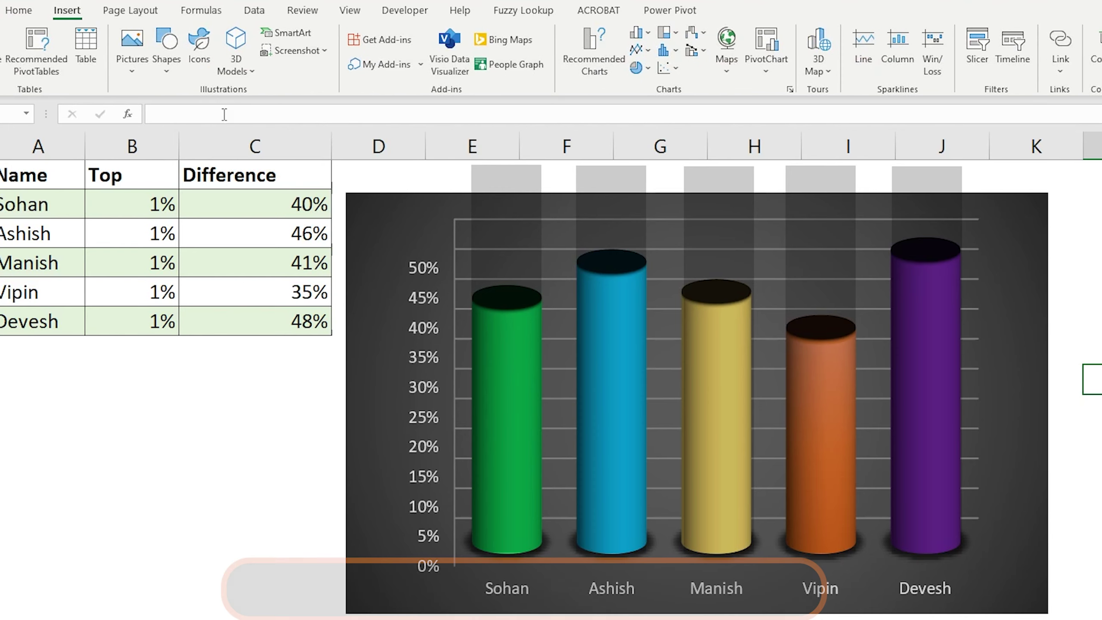
left_click(166, 50)
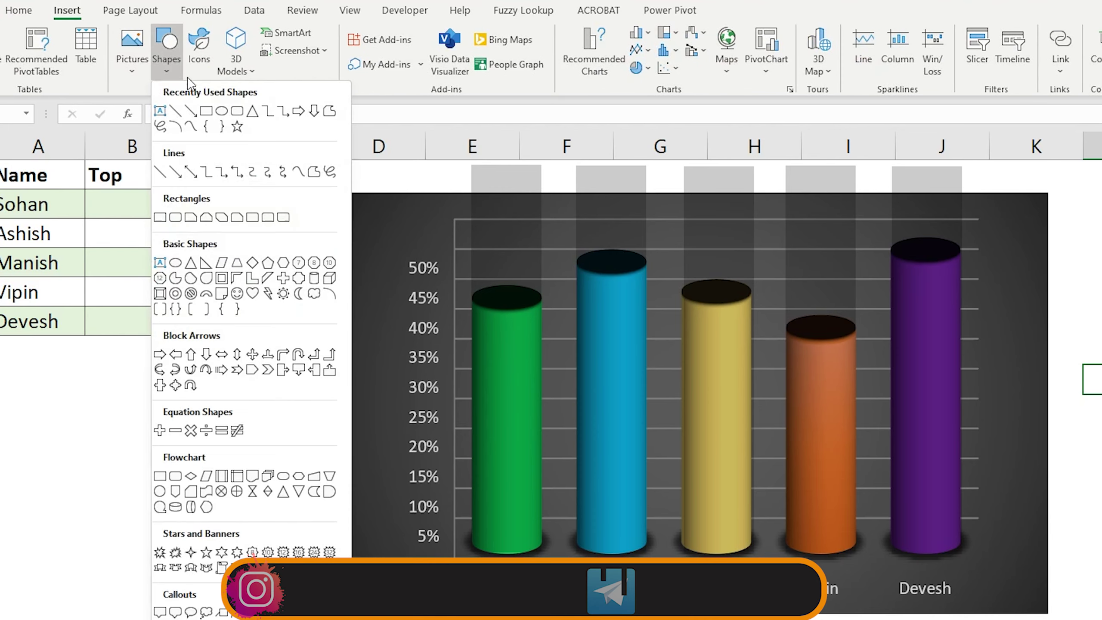
left_click(207, 112)
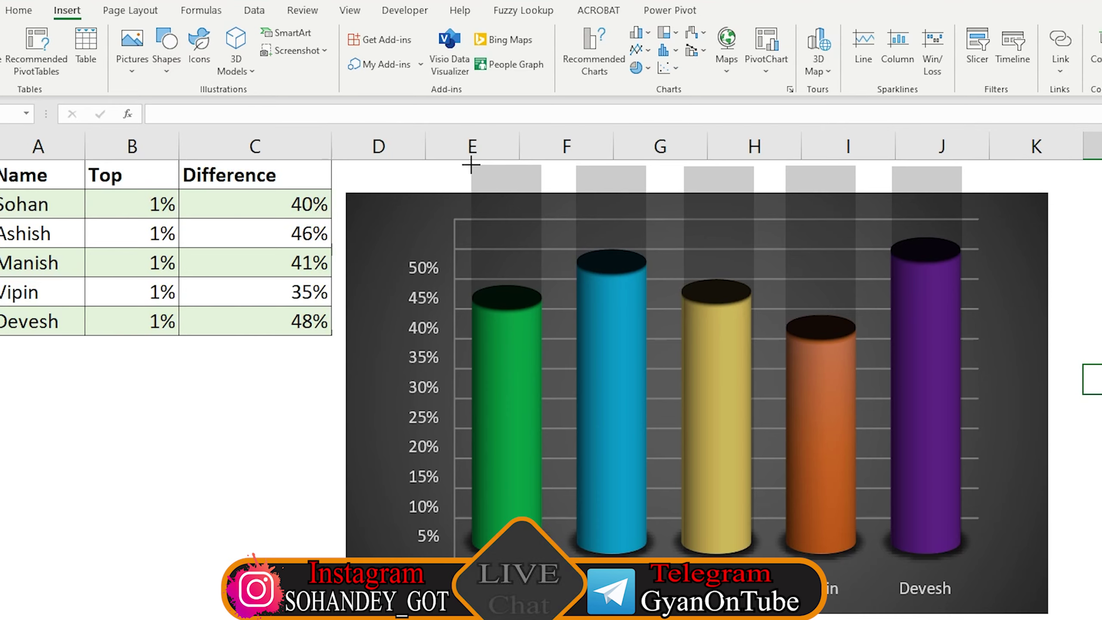
Step: Draw a green header bar atop the Sohan overlay and paste a light blue copy above Ashish
left_click_drag(472, 165, 539, 184)
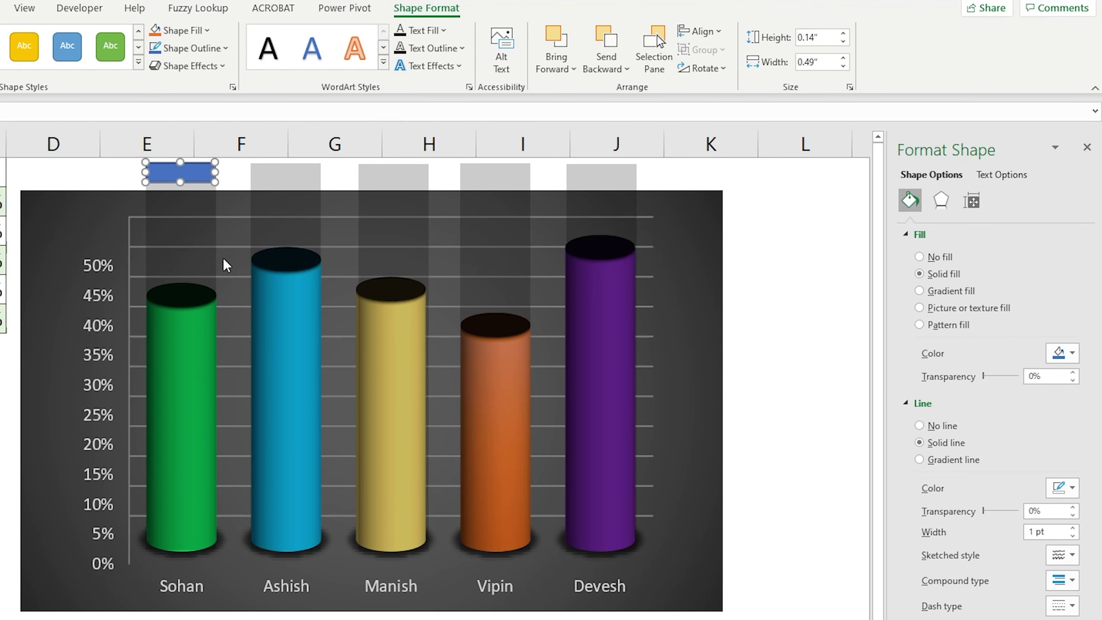
left_click(1063, 352)
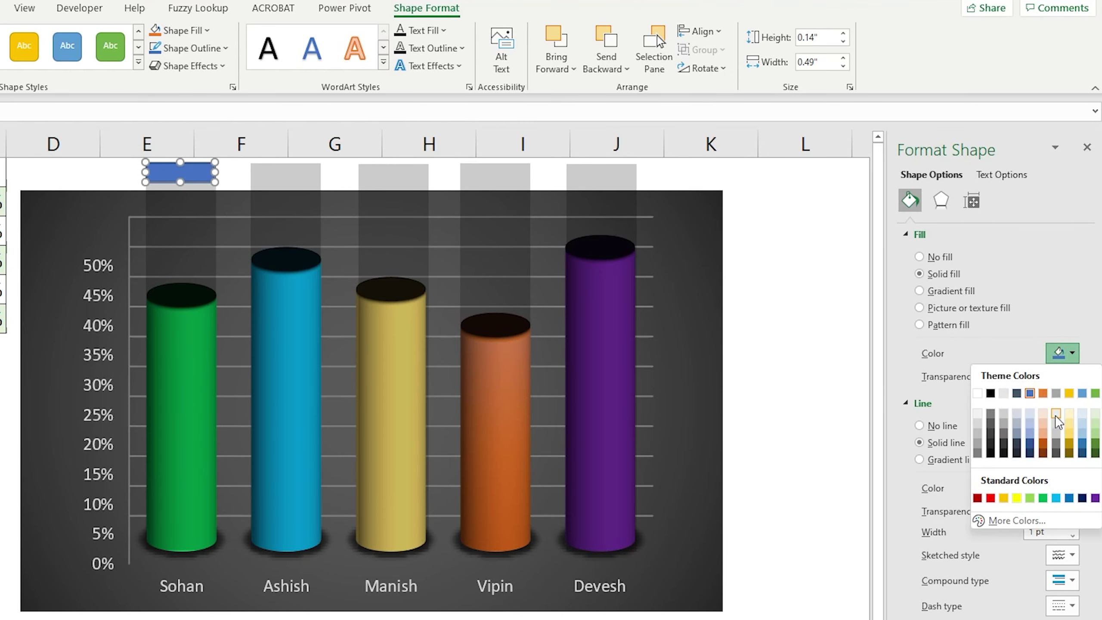
left_click(1043, 498)
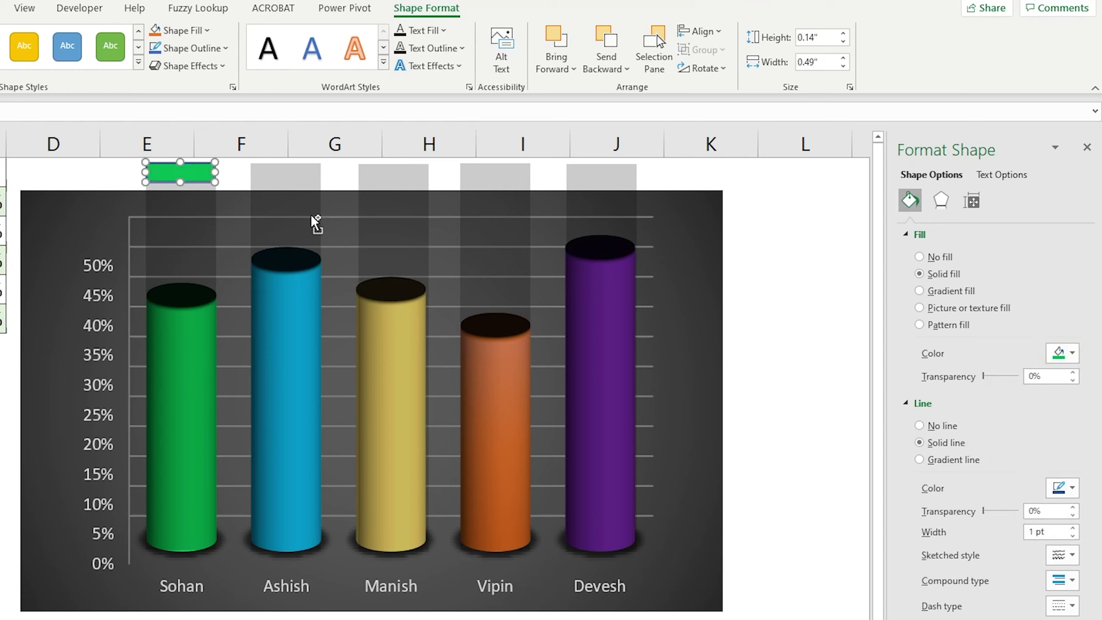
left_click(272, 191)
key("ctrl+v")
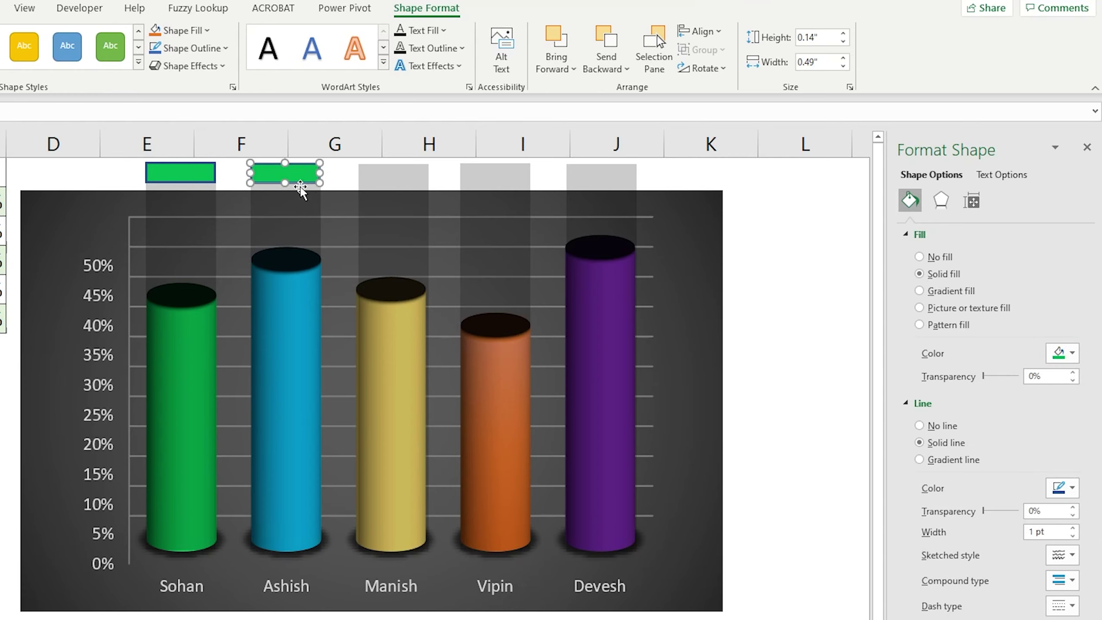
left_click(1070, 354)
left_click(1057, 498)
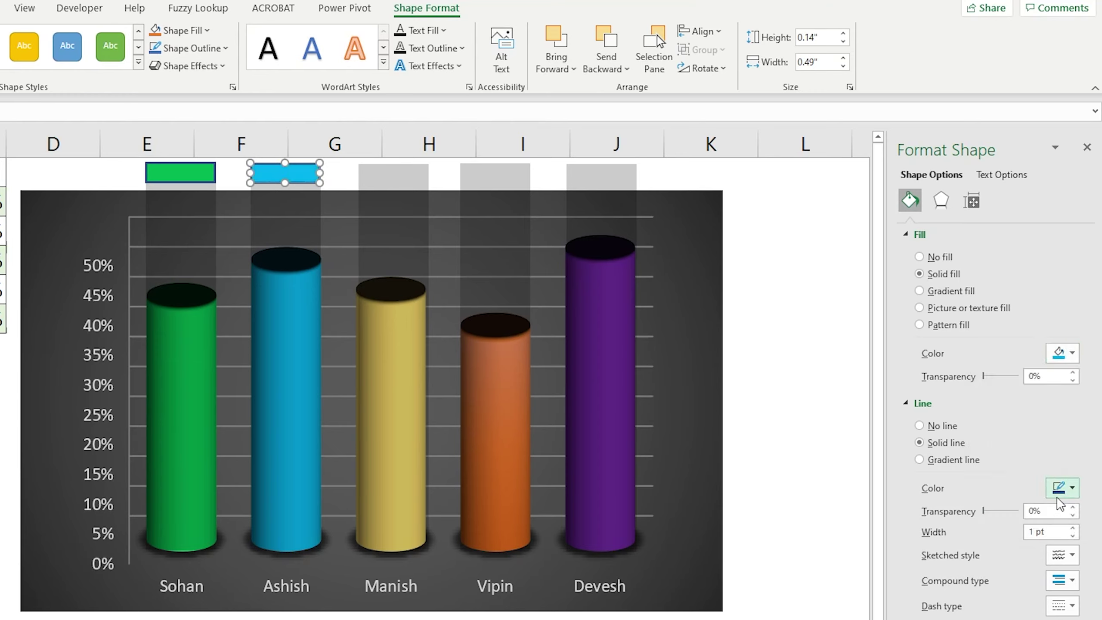
Step: Add header bars above Manish, Vipin and Devesh, filled gold, orange and purple
left_click(402, 179)
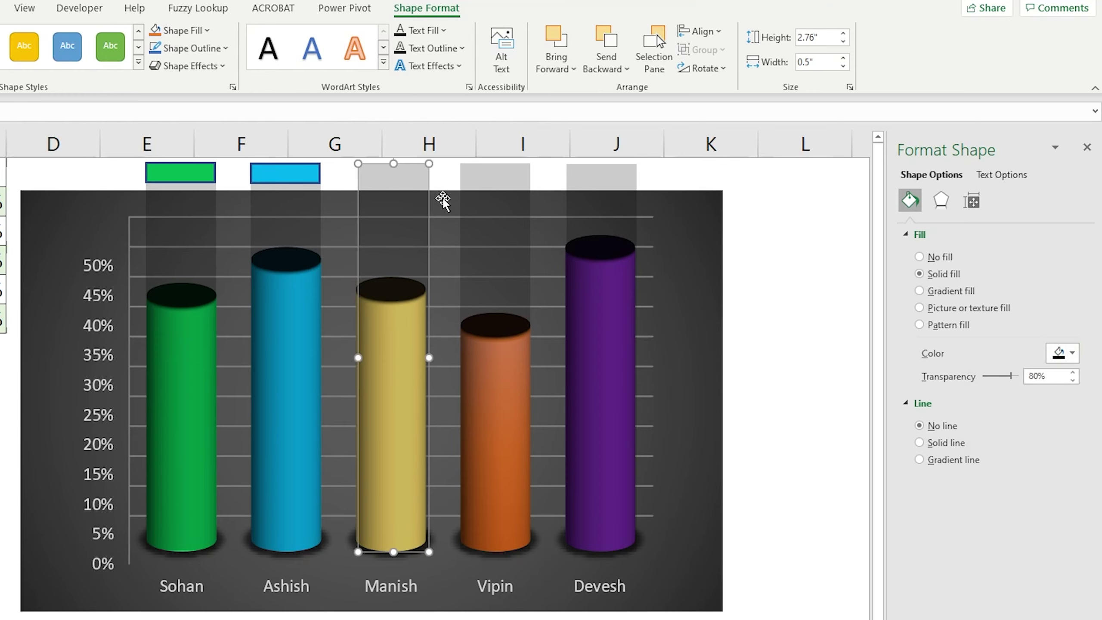
key("ctrl+v")
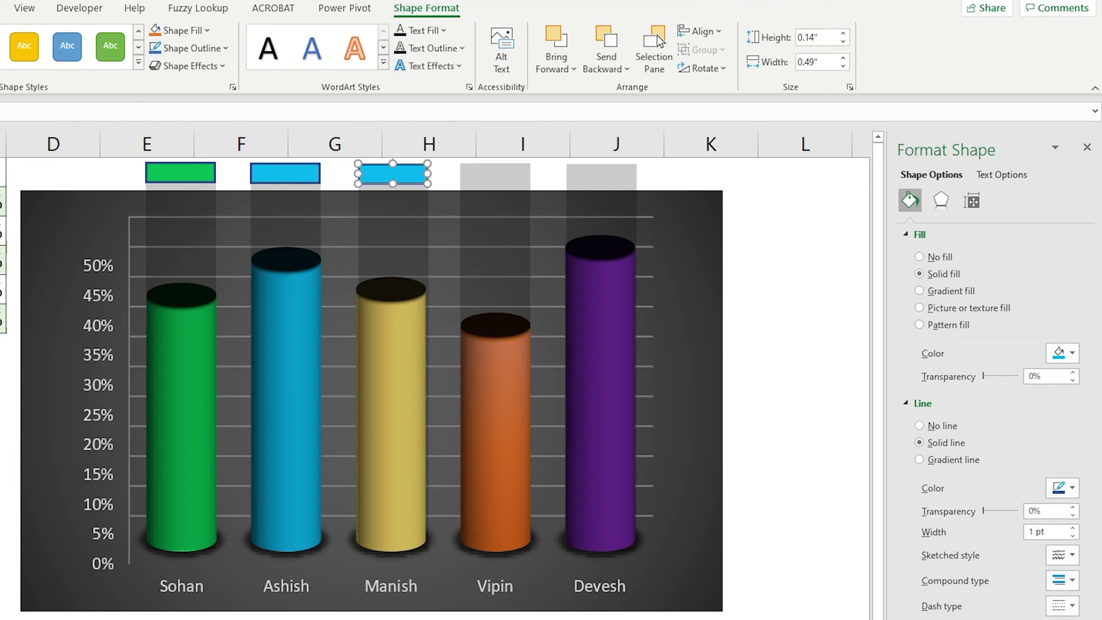
left_click(1063, 353)
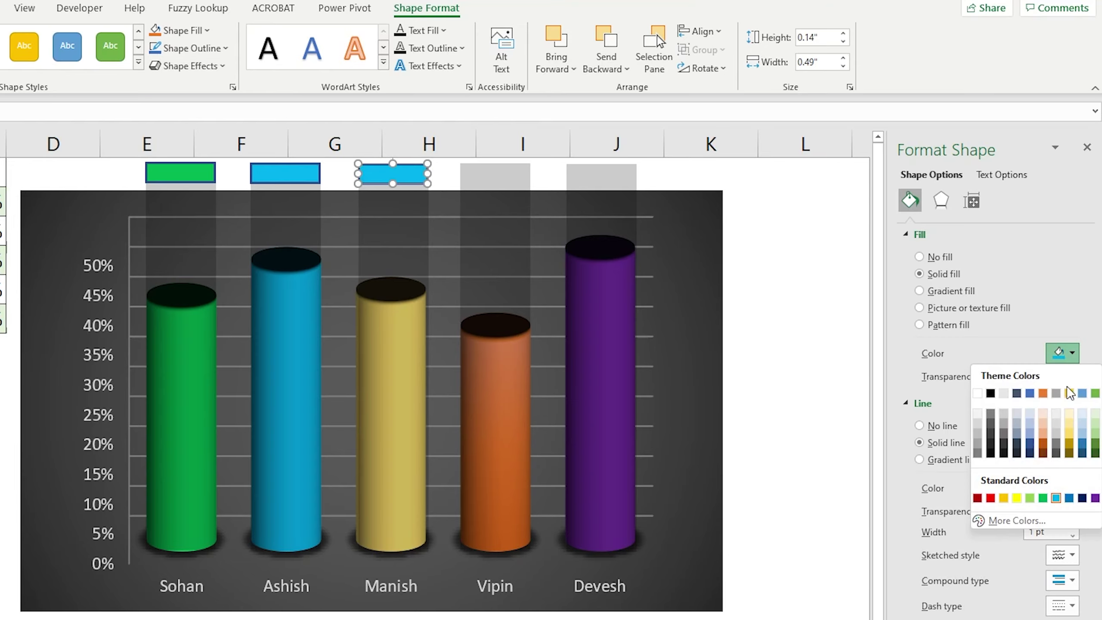
left_click(1070, 434)
left_click(503, 183)
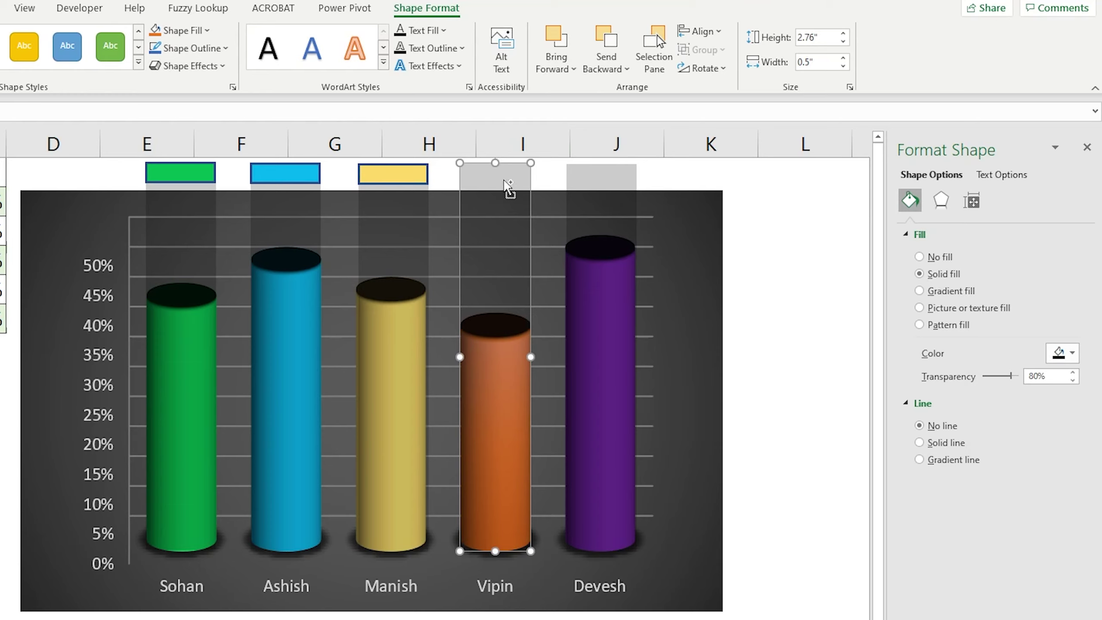
left_click(506, 183)
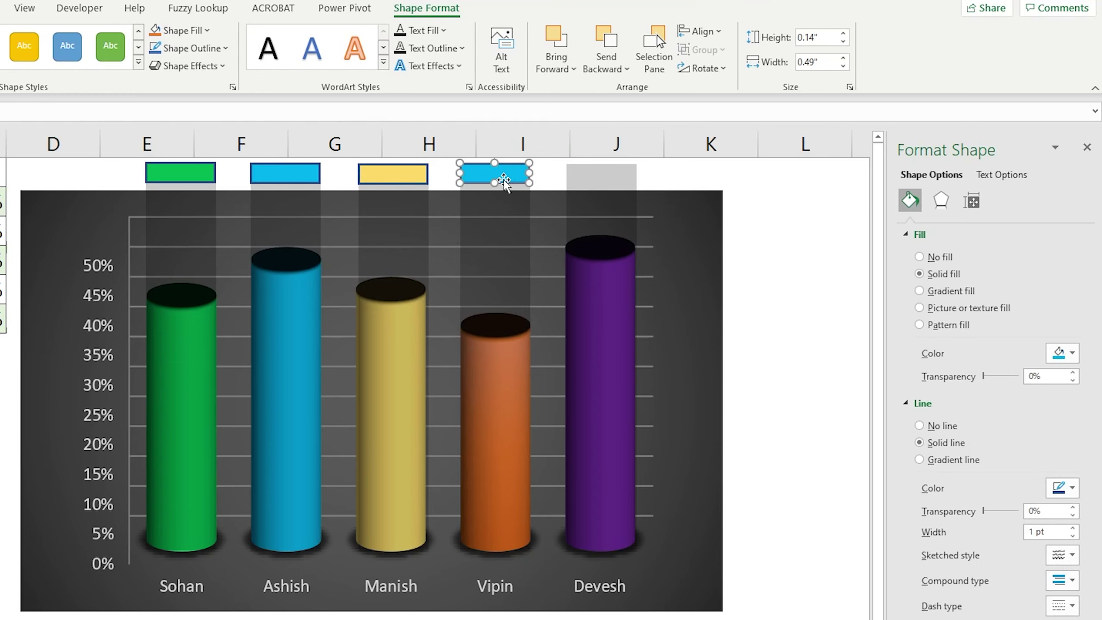
left_click(1072, 354)
left_click(1043, 394)
left_click(607, 186)
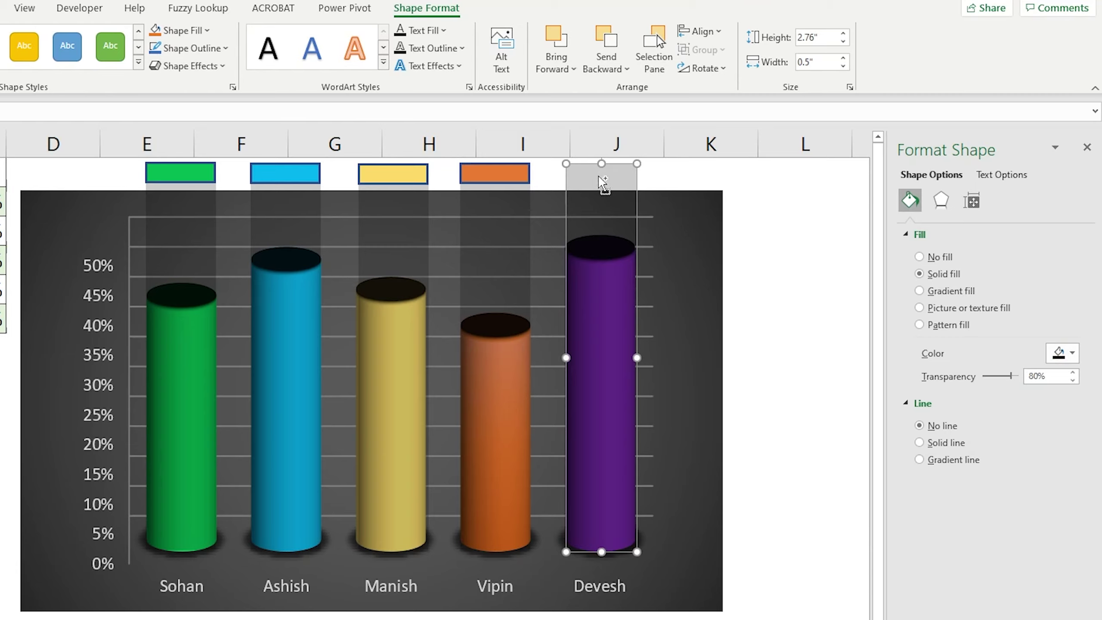
key("ctrl+v")
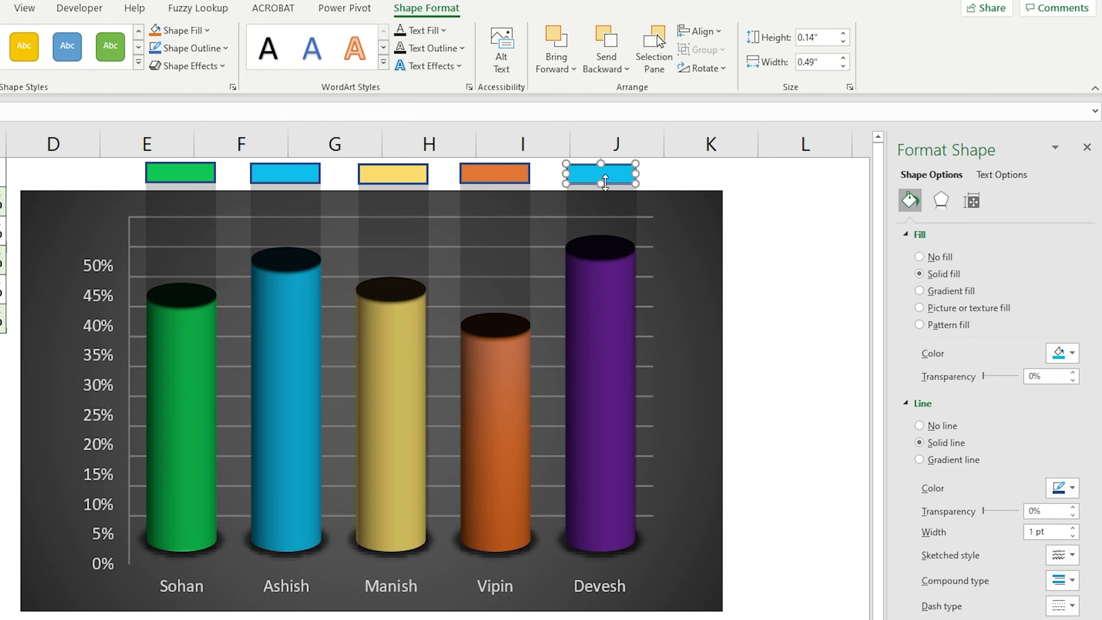
left_click(1062, 353)
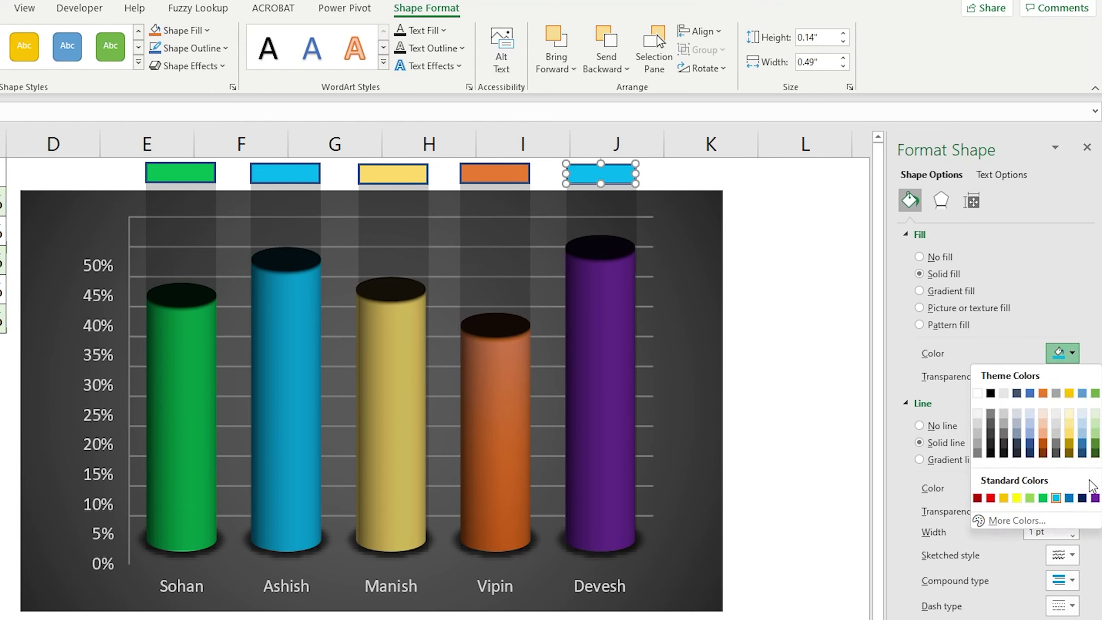
left_click(1094, 487)
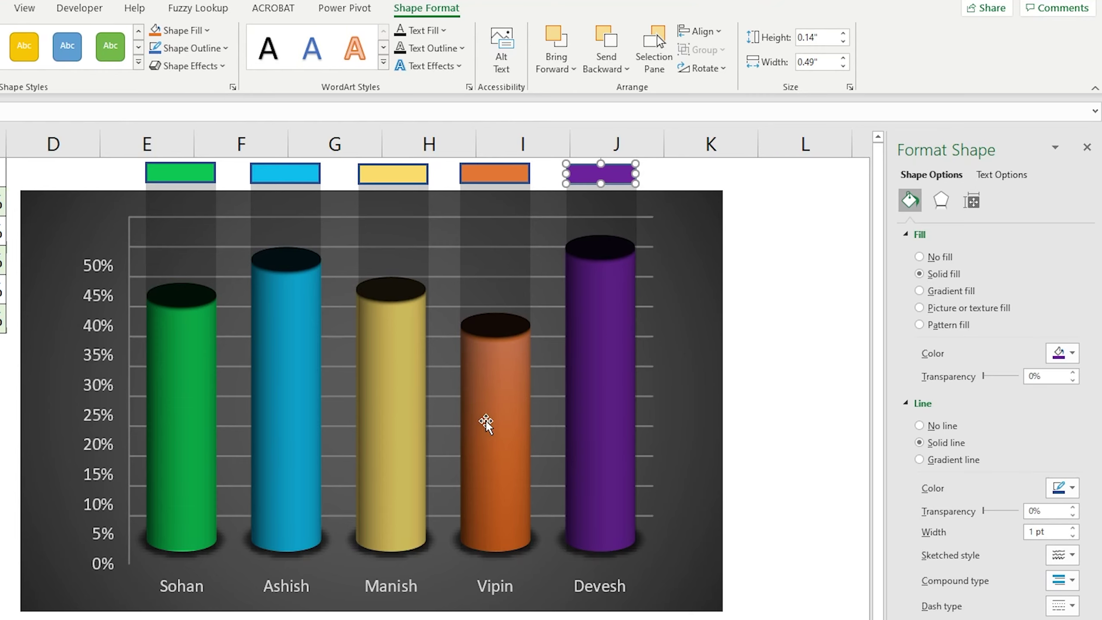
Step: Enlarge the chart up and right so its dark background covers the header bars
left_click(704, 217)
left_click_drag(725, 193, 730, 159)
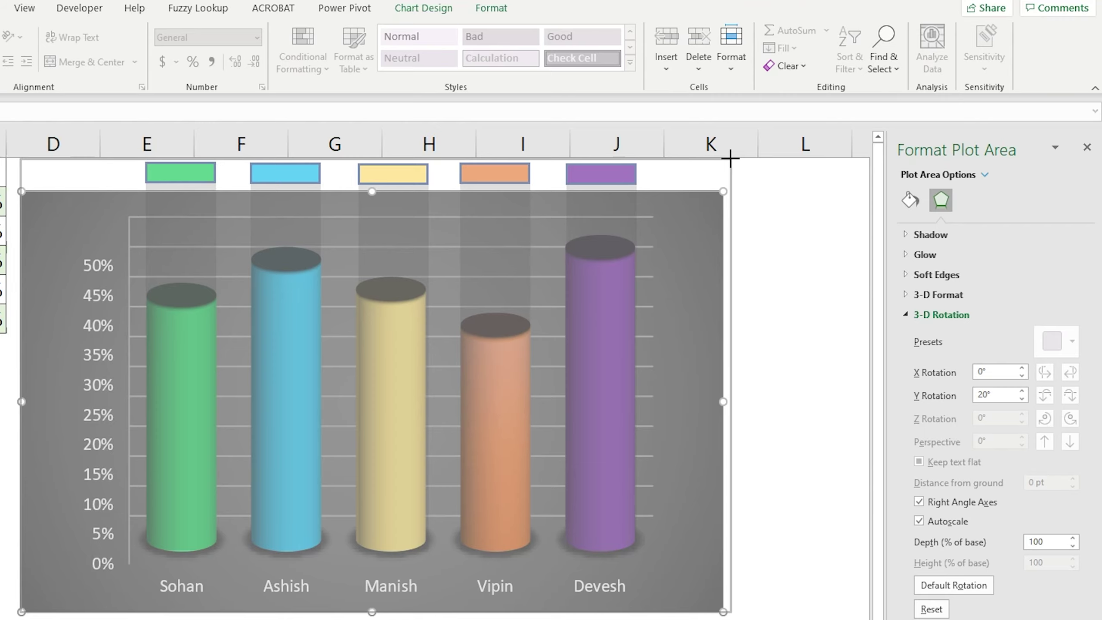
left_click_drag(730, 159, 730, 159)
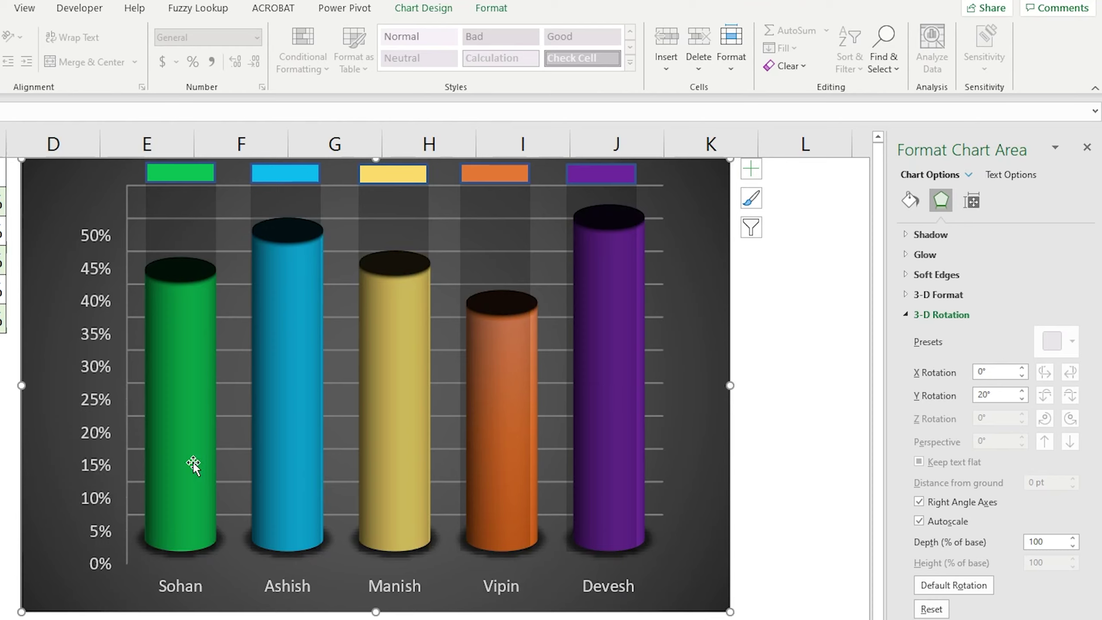
Step: Center the gold and blue header bars over the Manish and Ashish cylinders
left_click(287, 440)
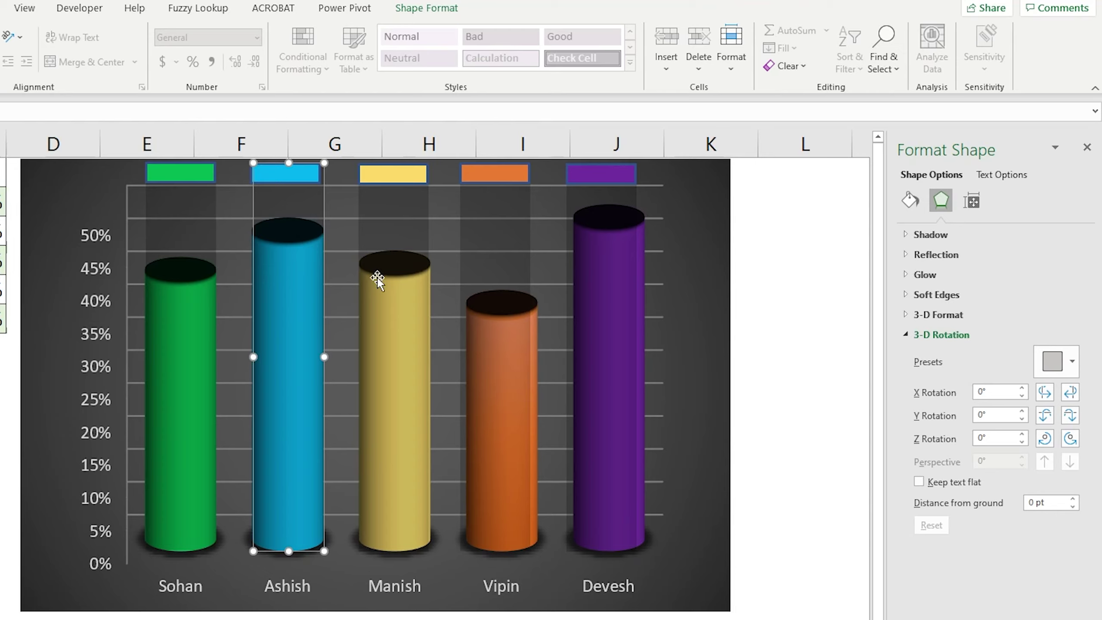
left_click(402, 343)
left_click(397, 300)
left_click(398, 175)
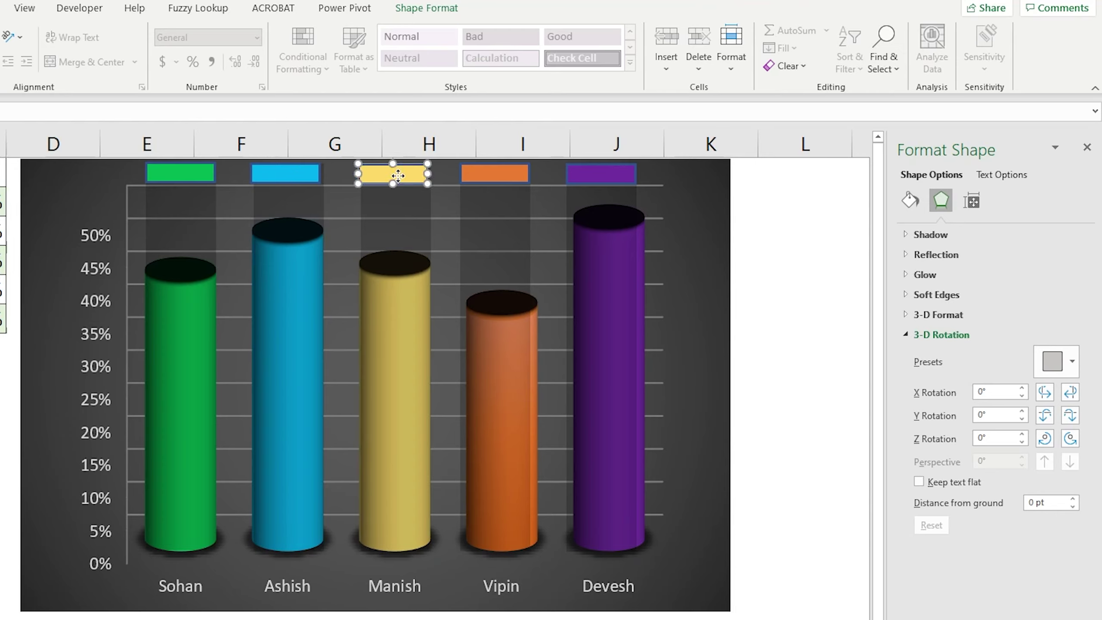
left_click_drag(398, 175, 401, 175)
left_click(292, 174)
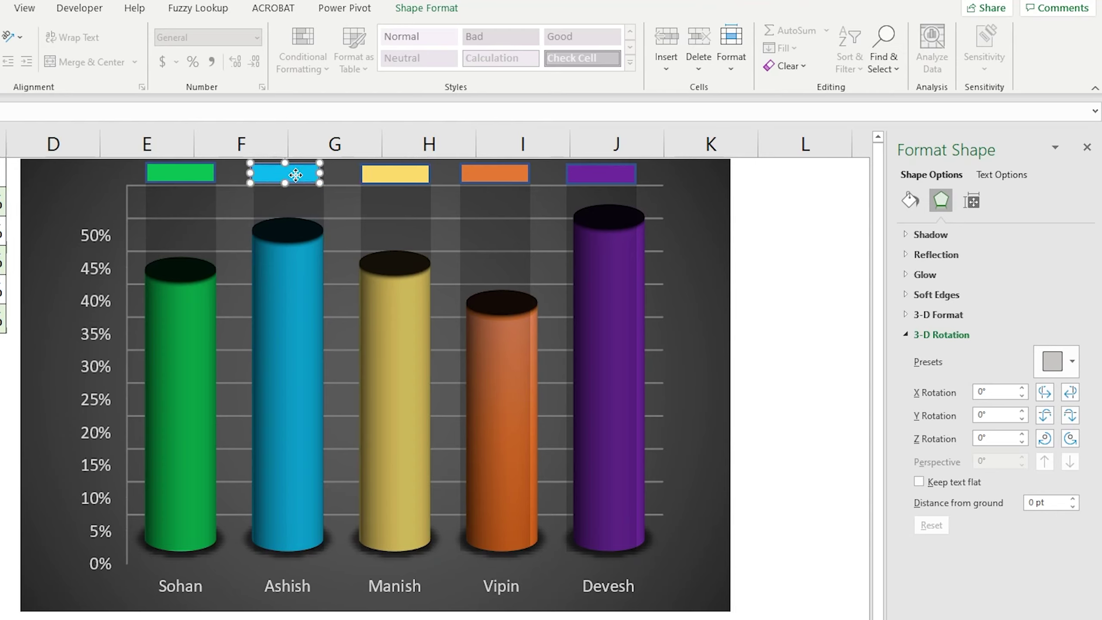
left_click_drag(295, 174, 299, 174)
Step: Center the orange header bar over Vipin and select the purple bar above Devesh
left_click(504, 385)
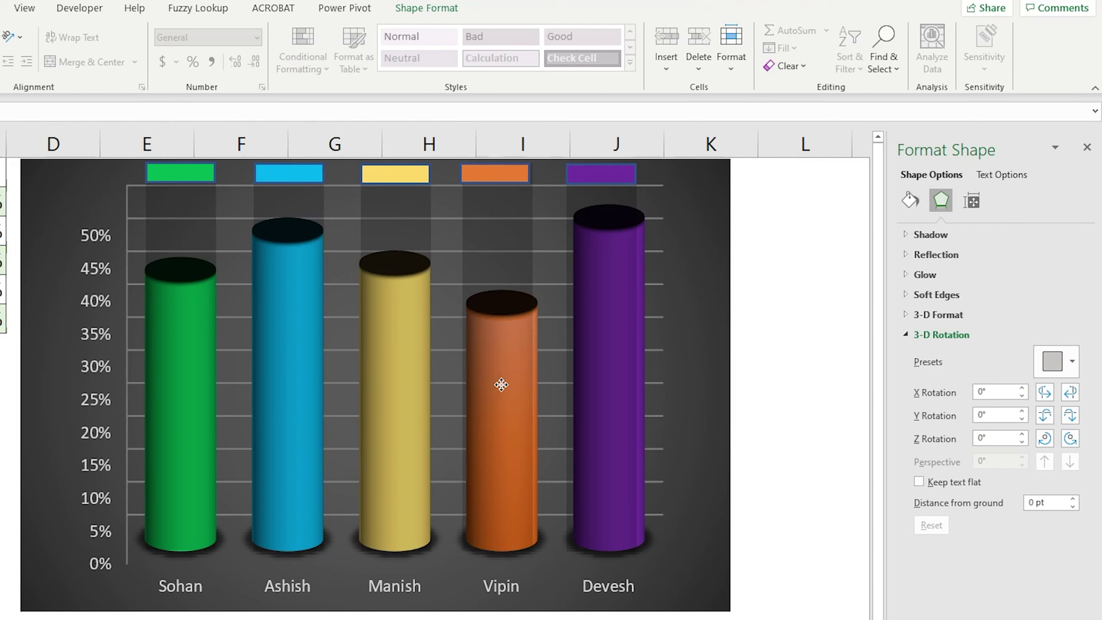
left_click(504, 384)
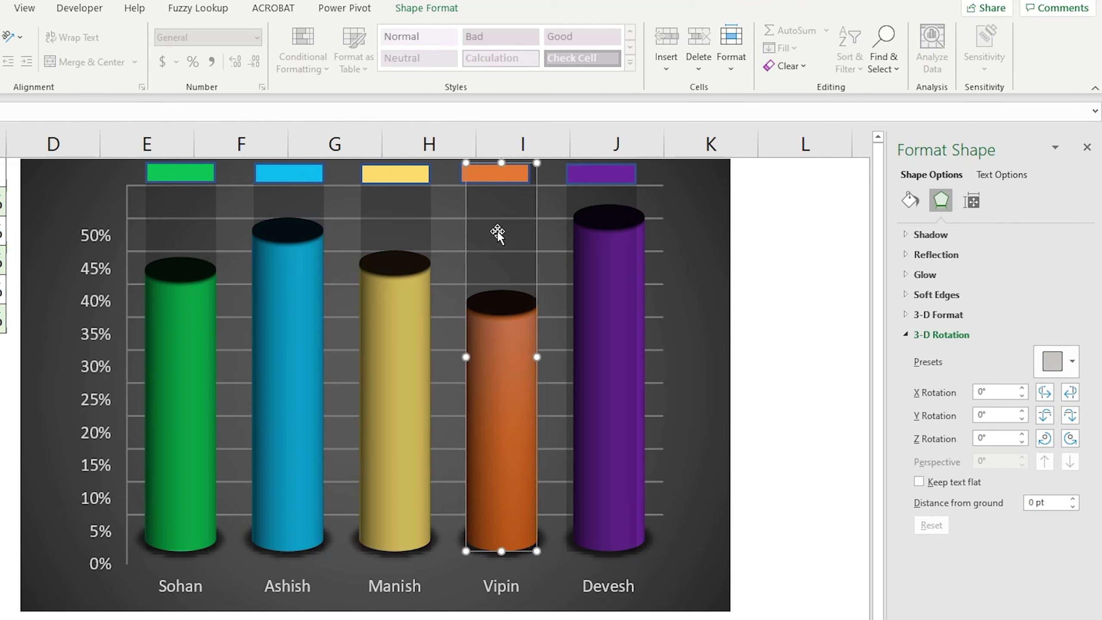
left_click(506, 176)
left_click_drag(499, 176, 505, 176)
left_click(608, 324)
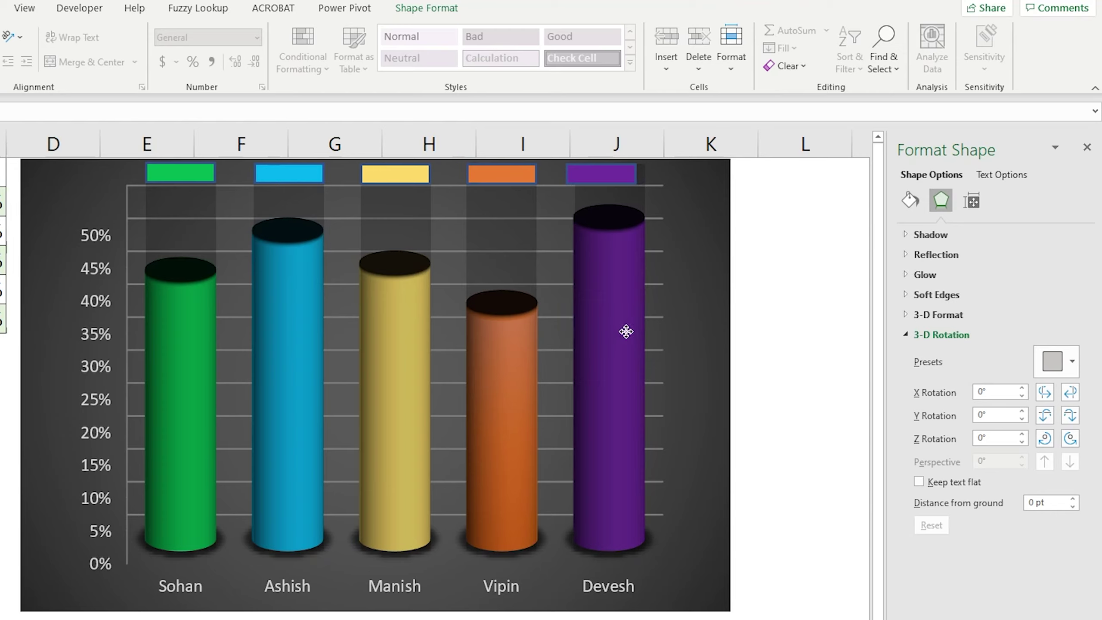
left_click(615, 176)
left_click(614, 177)
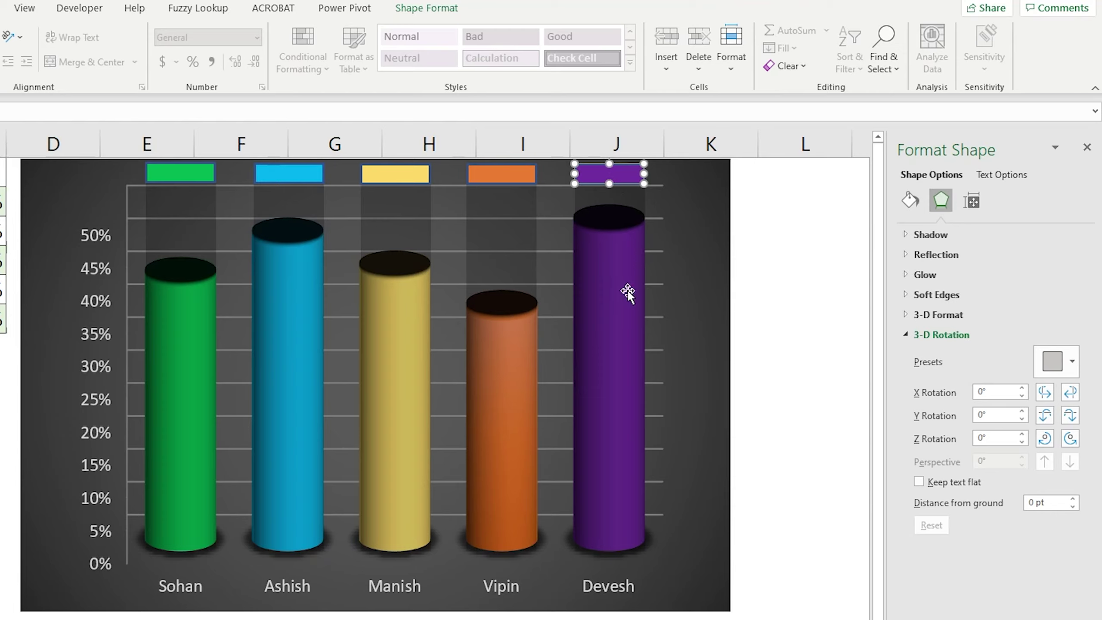
Step: Select all five overlay columns plus the green, blue, gold, orange and purple header bars, then group them
left_click(612, 274, "ctrl")
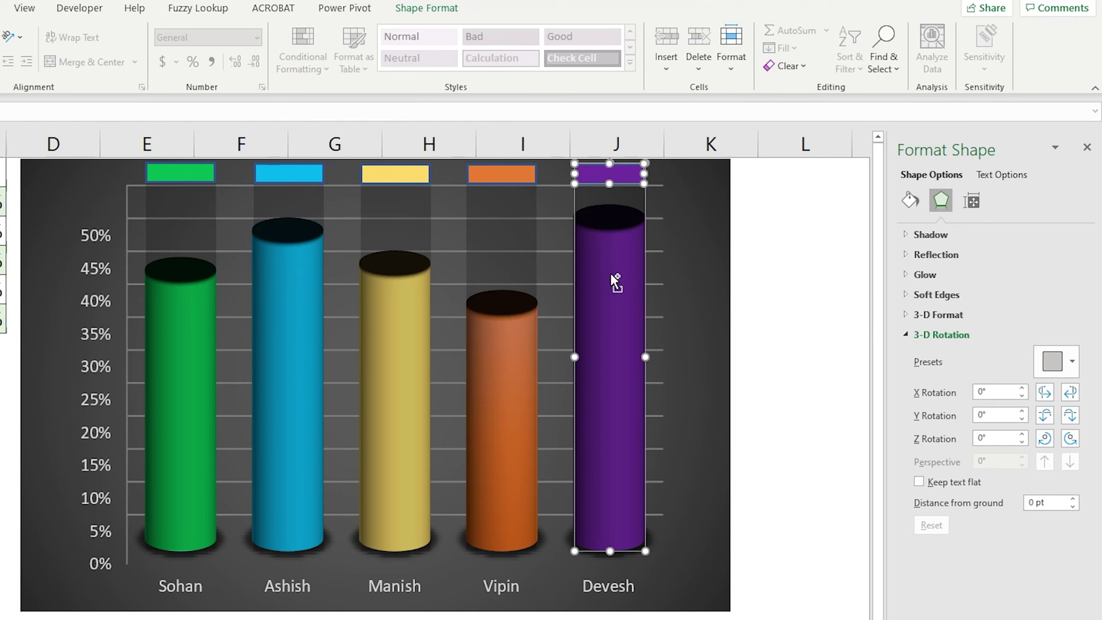
left_click(501, 325, "ctrl")
left_click(505, 175, "ctrl")
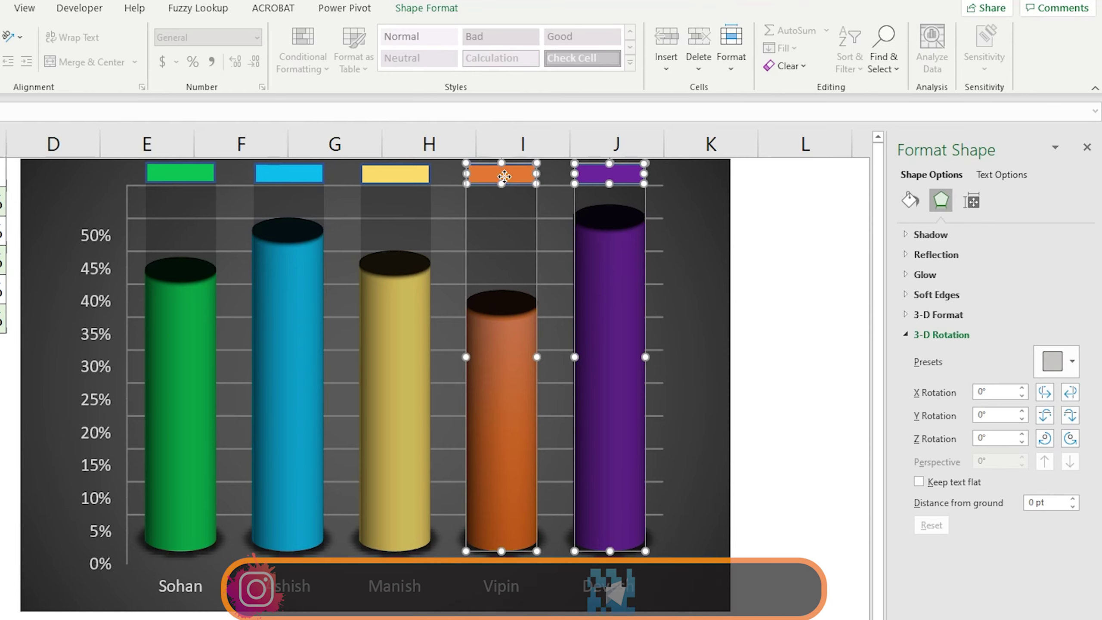
left_click(391, 175, "ctrl")
left_click(393, 272, "ctrl")
left_click(304, 307, "ctrl")
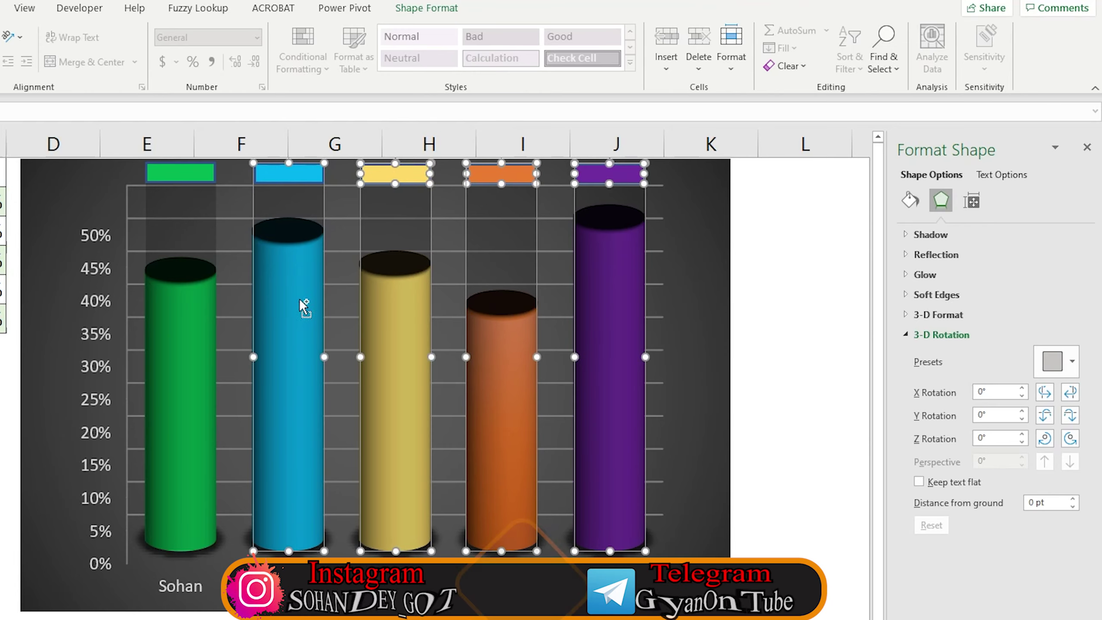
left_click(293, 173, "ctrl")
left_click(180, 173, "ctrl")
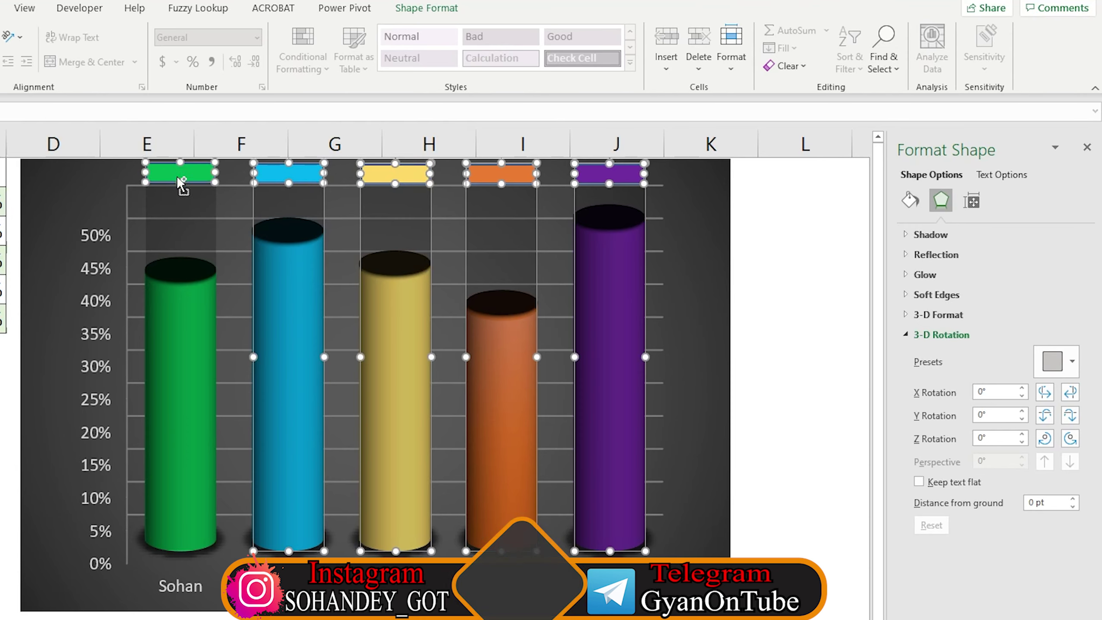
left_click(189, 260, "ctrl")
right_click(293, 321)
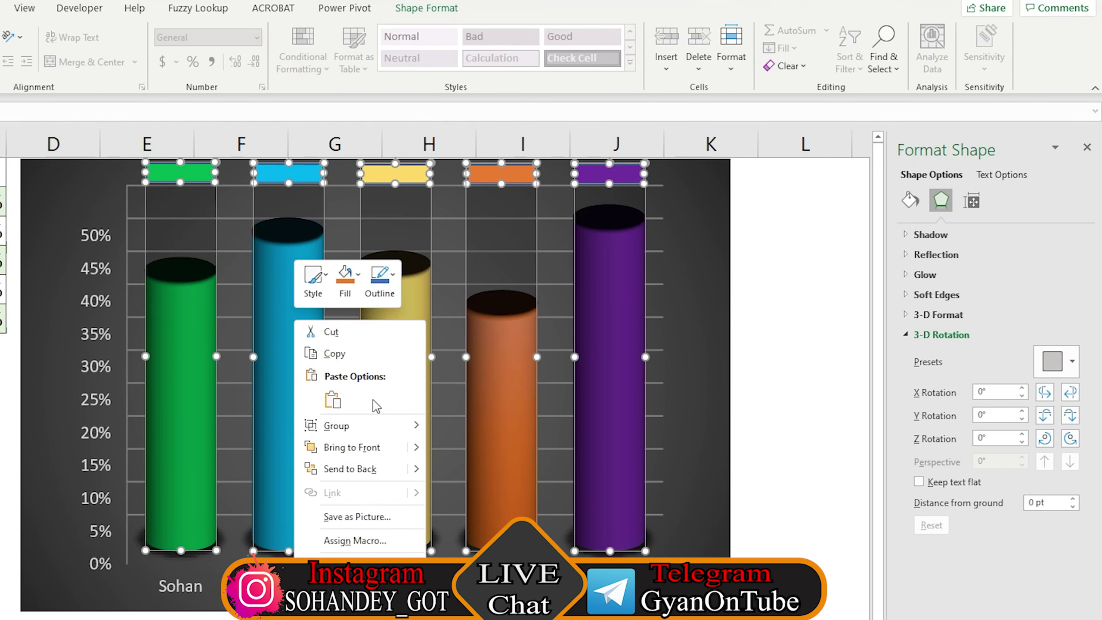
mouse_move(337, 425)
left_click(468, 427)
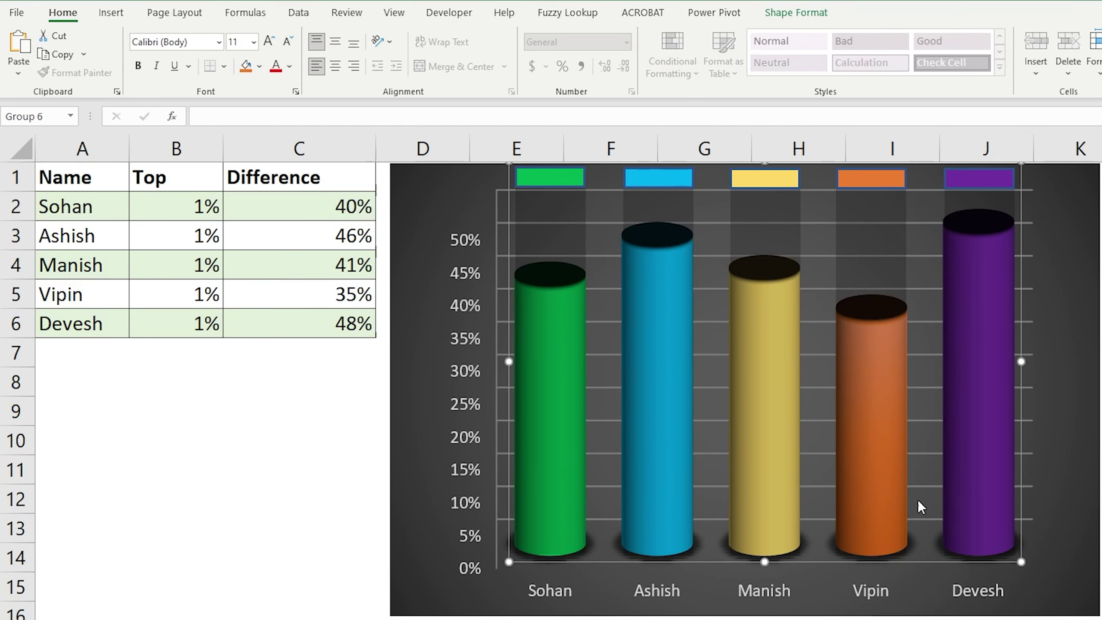
Step: Recalculate from C2 with F9 to get Difference values 40%, 36%, 32%, 39% and 44%
left_click(245, 438)
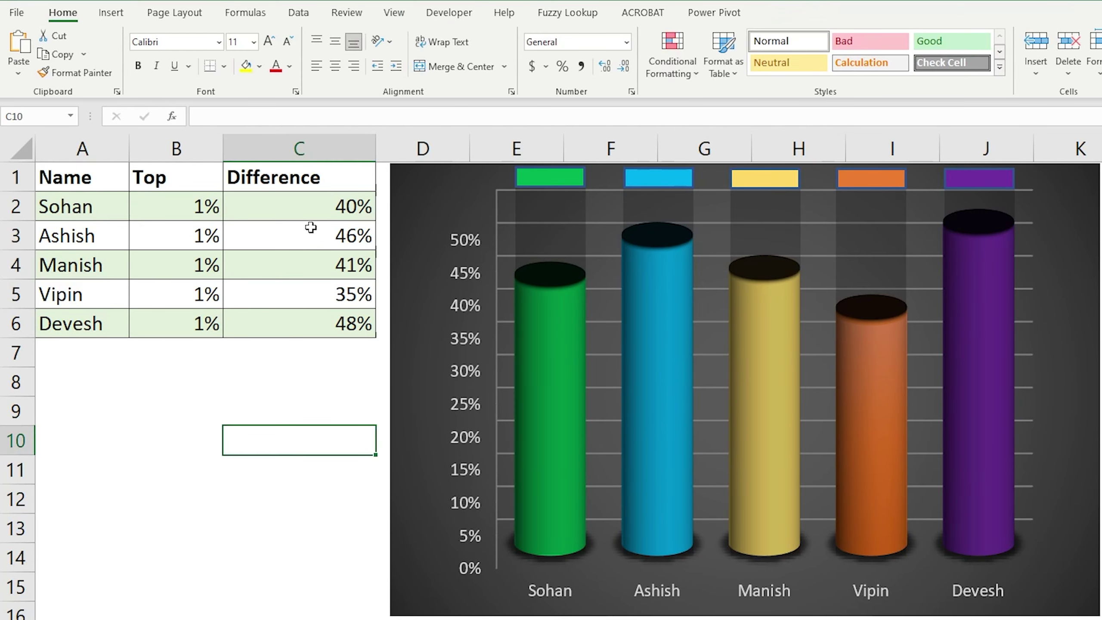
left_click(319, 202)
key("F9")
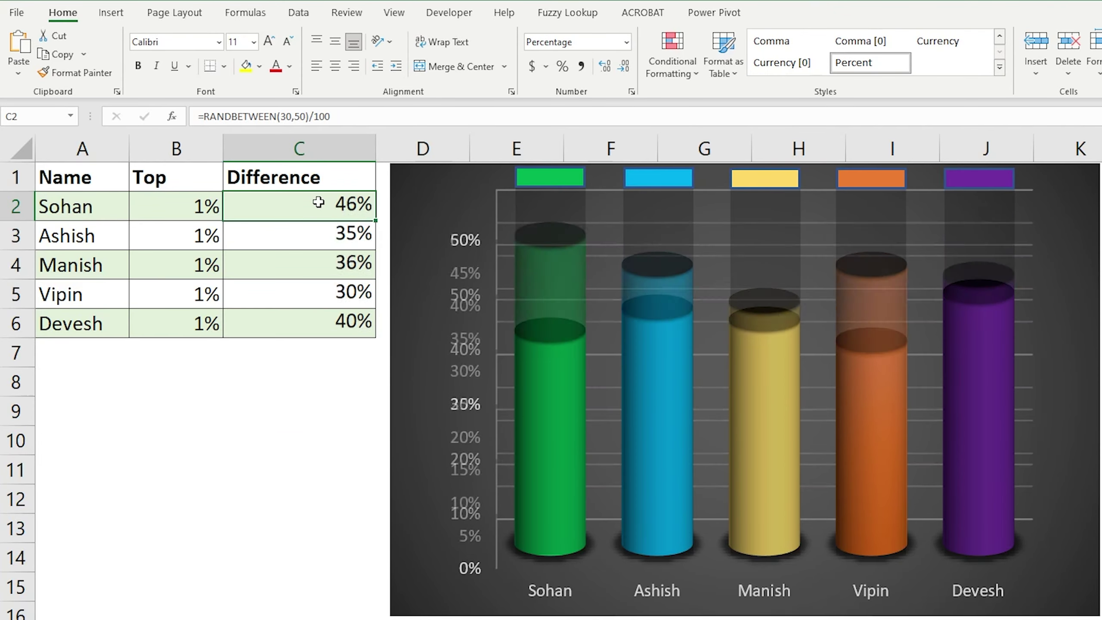
key("F9")
key("F9")
key("F9")
key("F9")
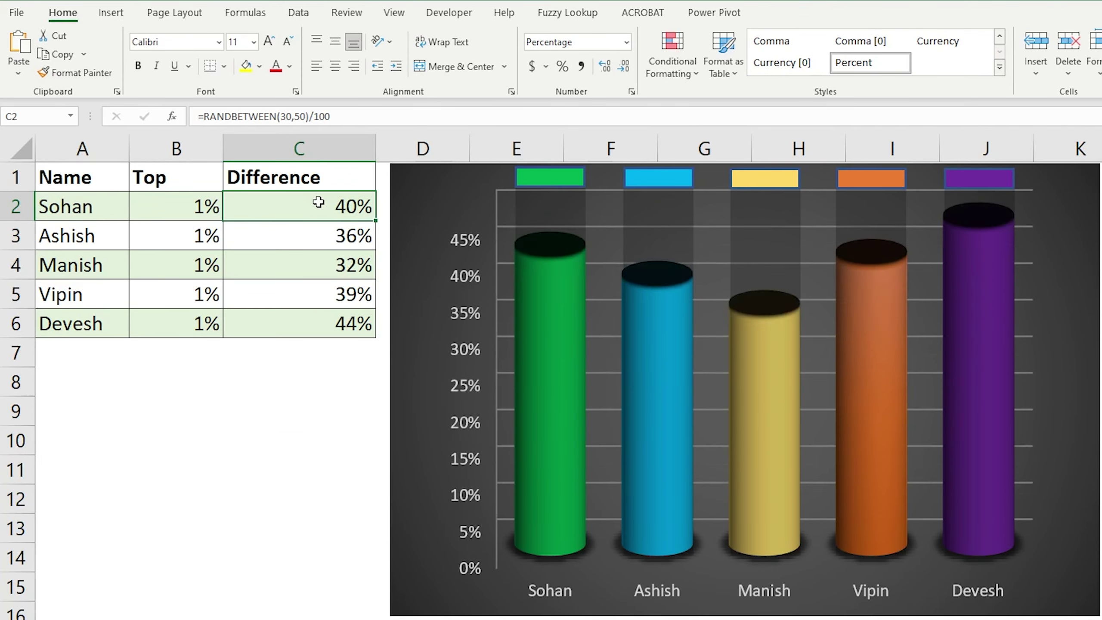
key("F9")
key("F9")
key("F9")
key("F9")
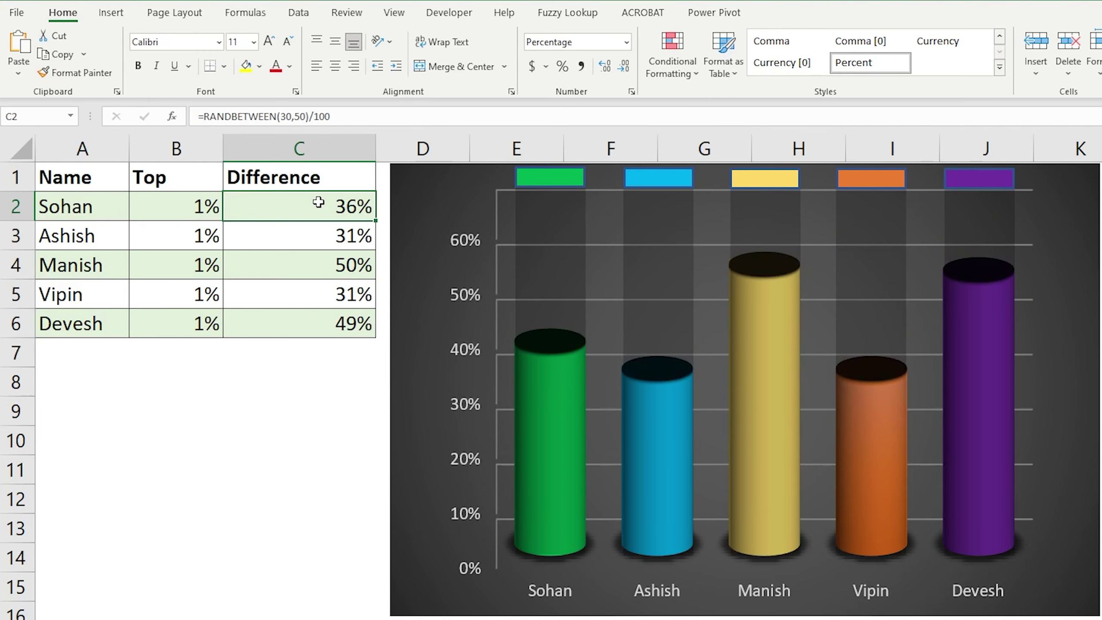